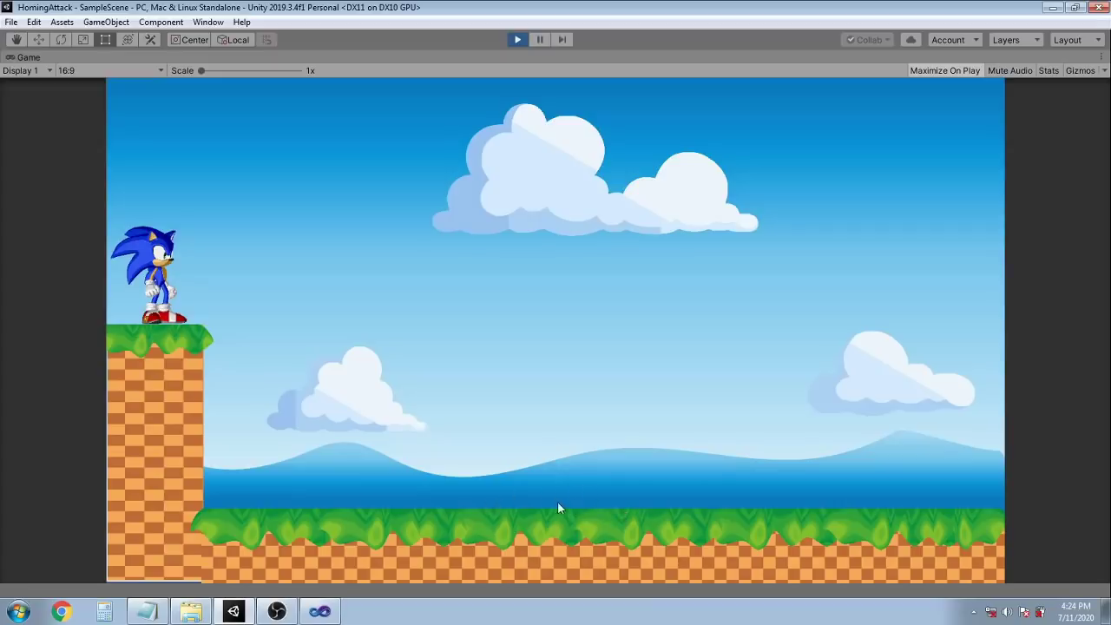
# Test Sonic's jumping in the running game
pyautogui.press('space')
pyautogui.press('space')
pyautogui.press('space')
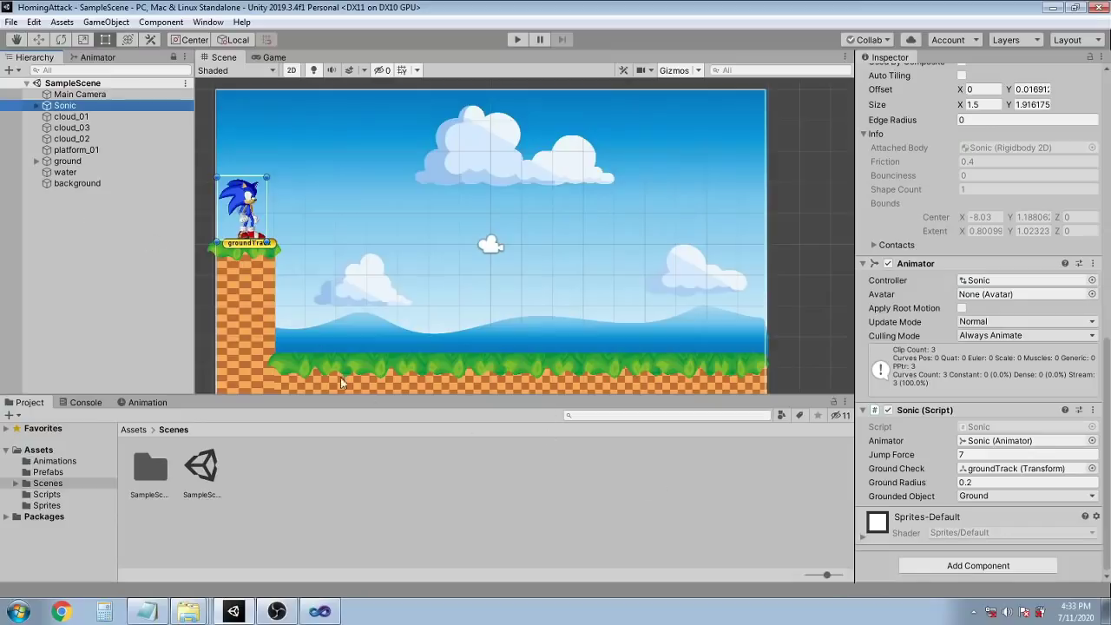
# Open the Sonic script from the Sonic object and review its field declarations from rb to groundedObject
pyautogui.click(250, 206)
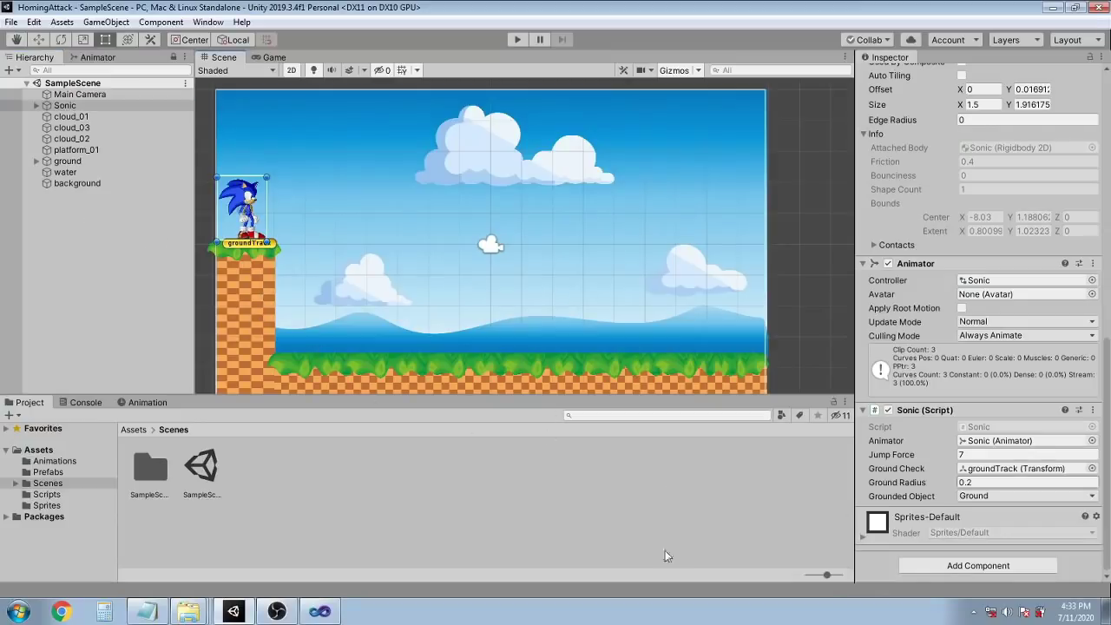
pyautogui.doubleClick(925, 420)
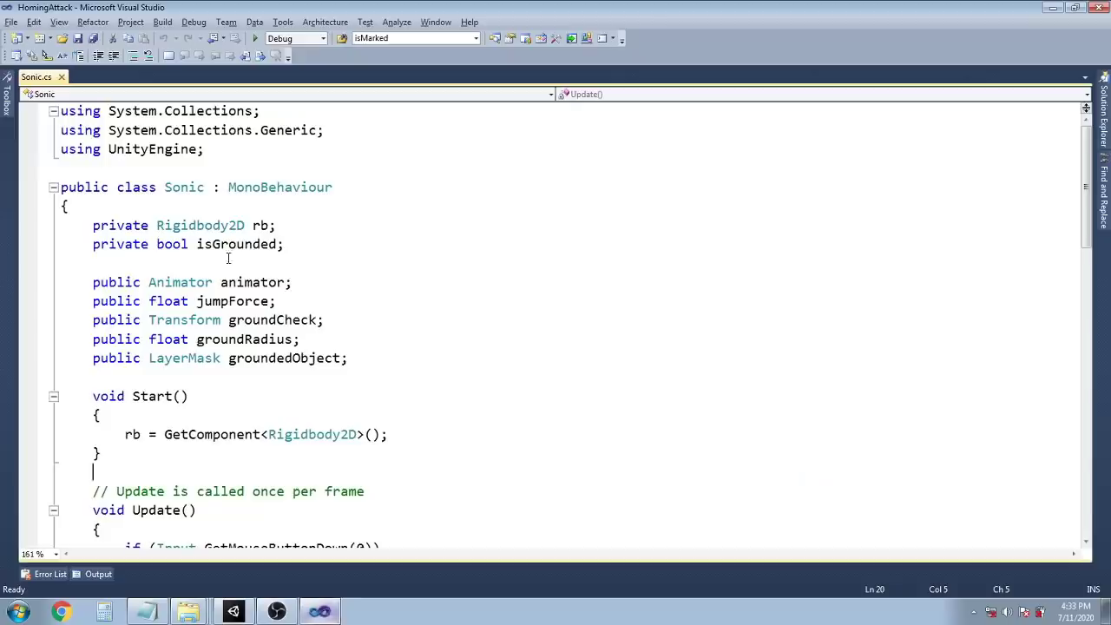
pyautogui.click(228, 258)
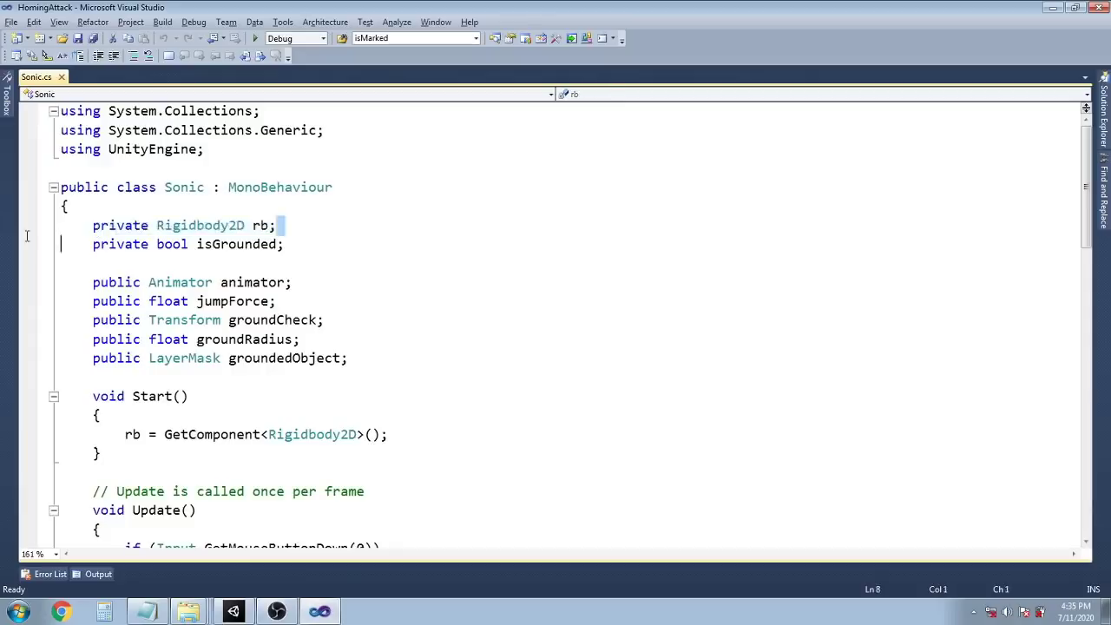
pyautogui.moveTo(276, 225); pyautogui.dragTo(61, 225)
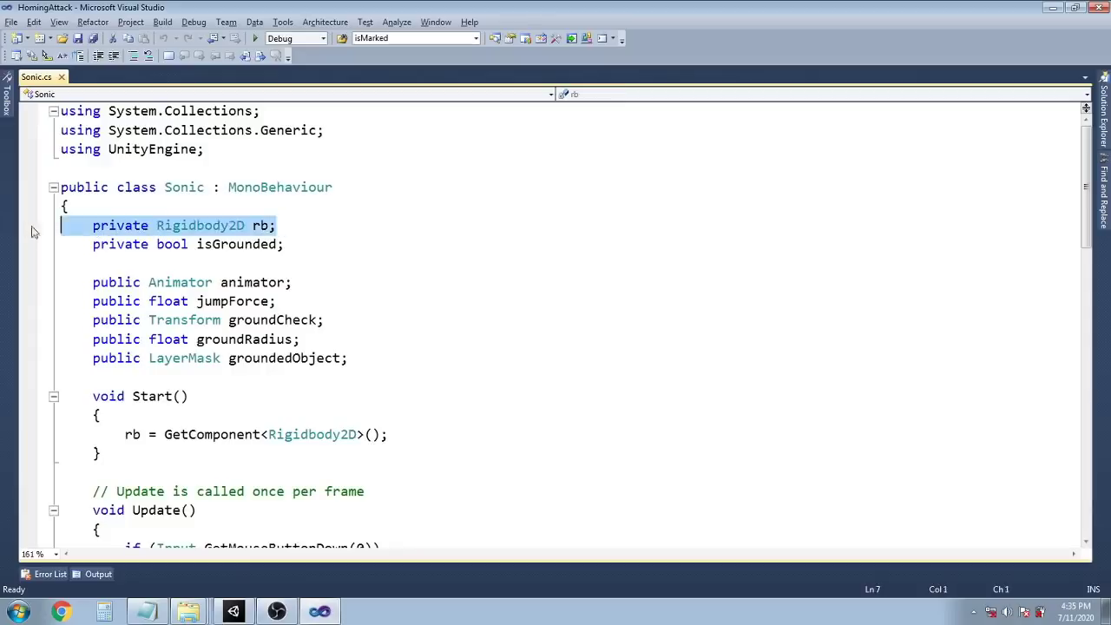
pyautogui.click(308, 246)
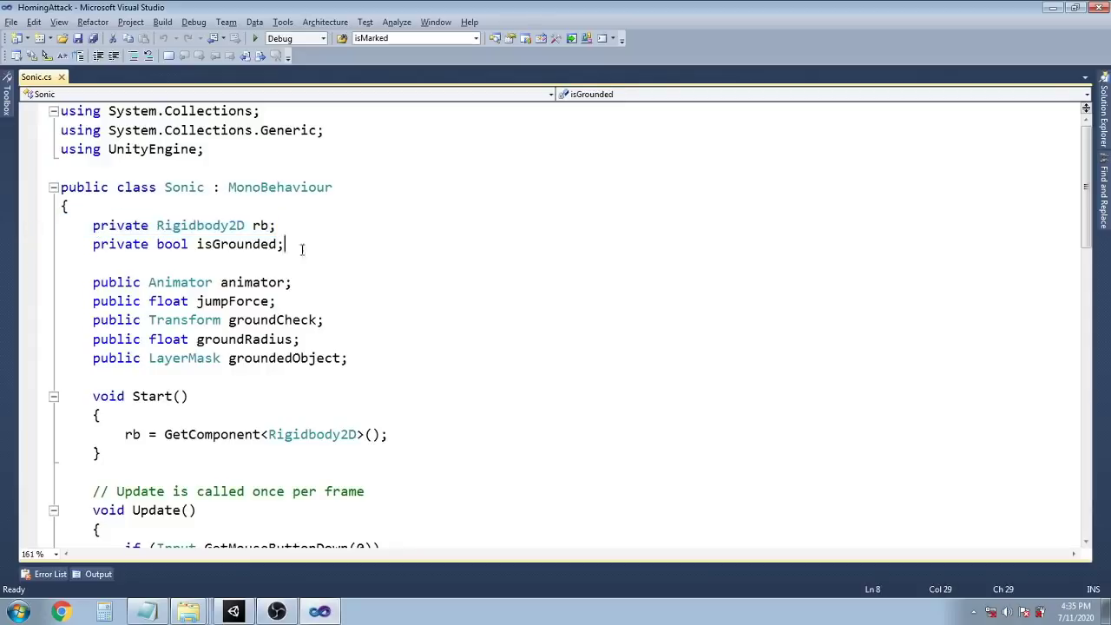
pyautogui.moveTo(299, 246); pyautogui.dragTo(78, 247)
pyautogui.click(302, 275)
pyautogui.click(281, 298)
pyautogui.moveTo(314, 282); pyautogui.dragTo(77, 282)
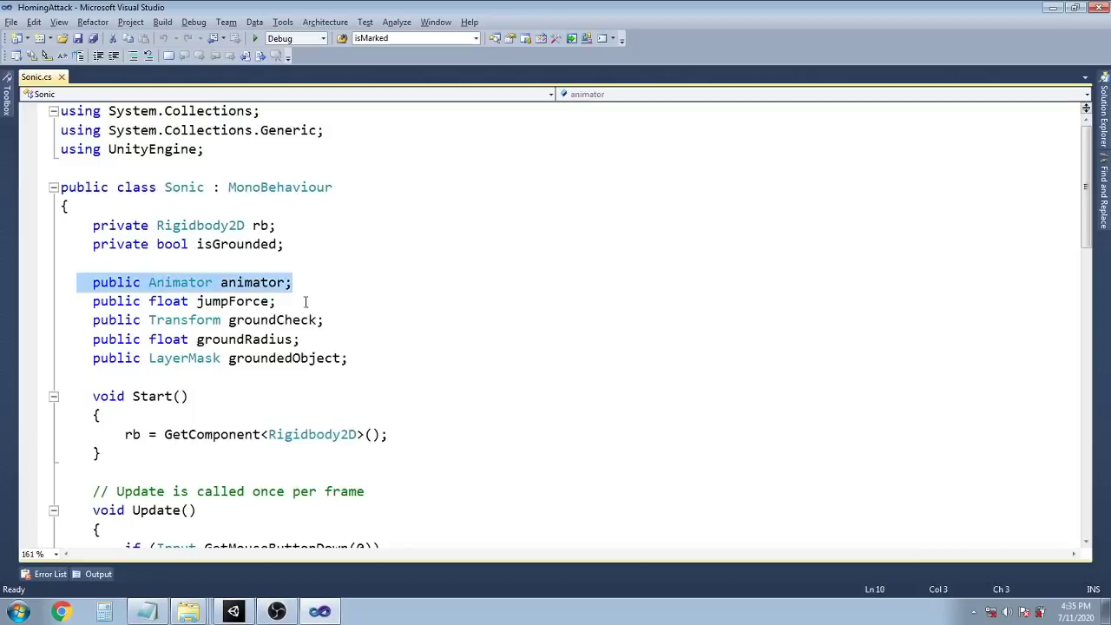
pyautogui.moveTo(314, 301); pyautogui.dragTo(70, 301)
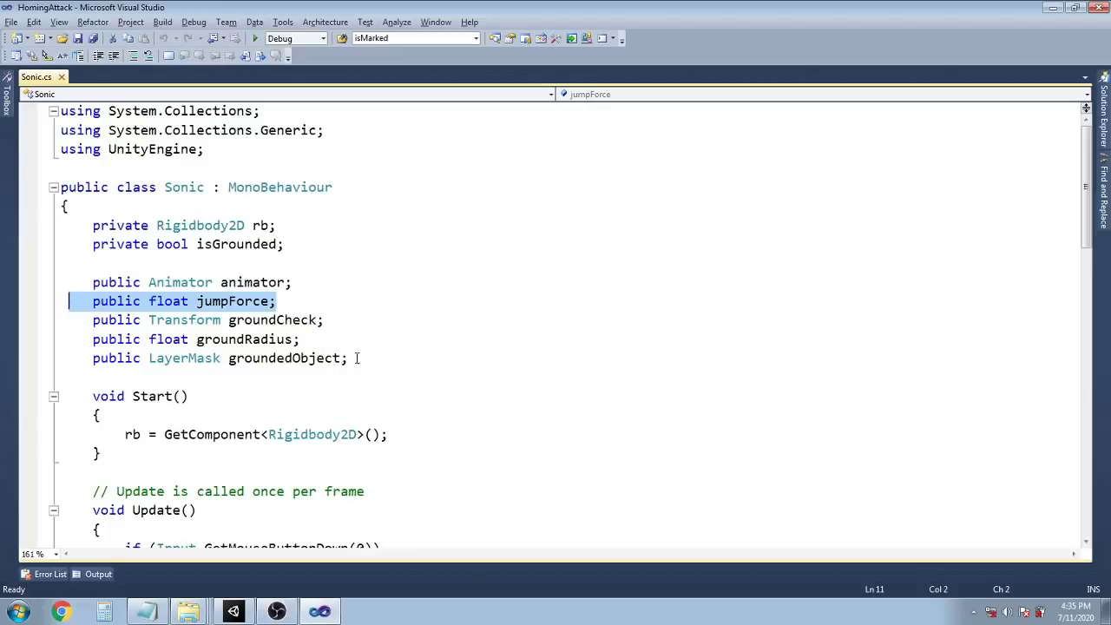
pyautogui.moveTo(349, 358); pyautogui.dragTo(7, 323)
pyautogui.click(370, 335)
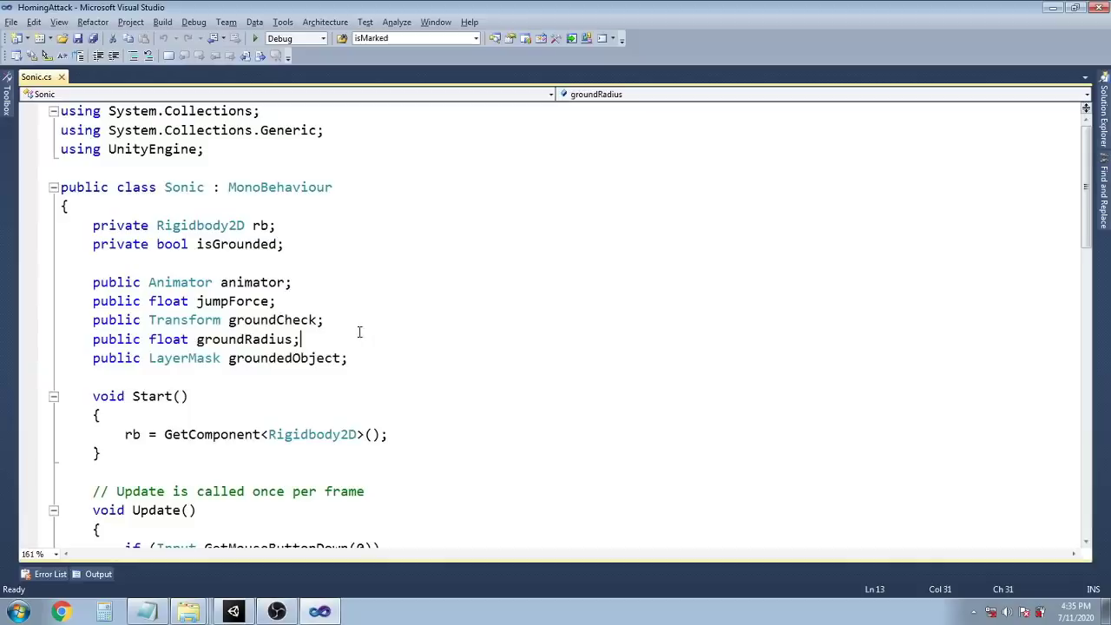
# Examine the mouse-button check and the nested isGrounded condition in the Update method
pyautogui.scroll(-2, 371, 412)
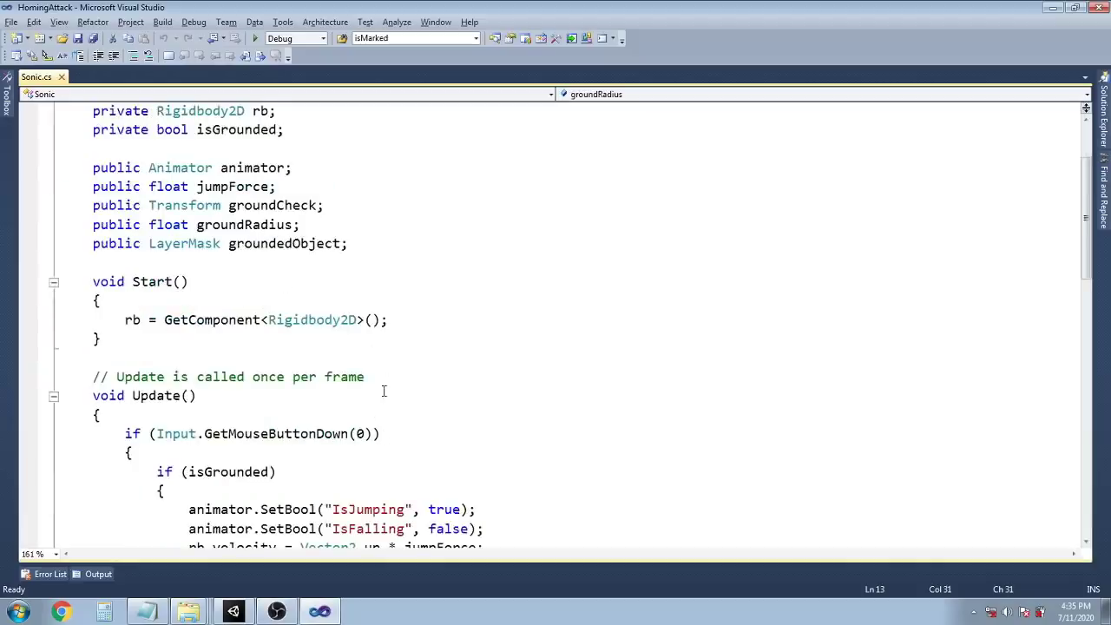
pyautogui.click(386, 378)
pyautogui.scroll(-2, 386, 382)
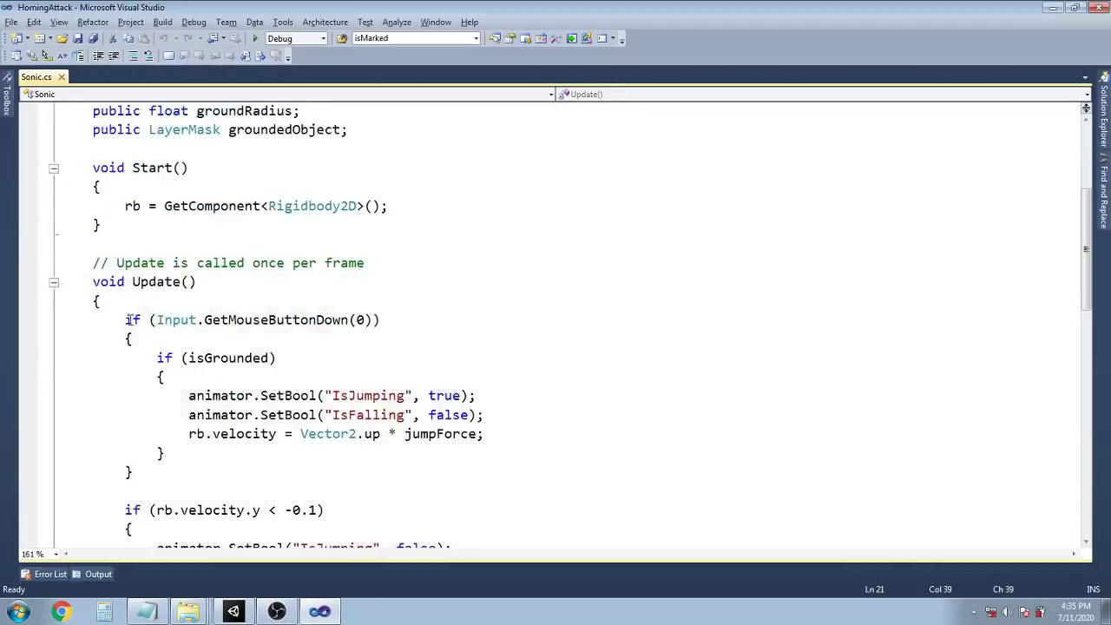
pyautogui.doubleClick(260, 357)
pyautogui.scroll(-1, 266, 321)
pyautogui.moveTo(157, 262); pyautogui.dragTo(371, 263)
pyautogui.click(371, 263)
pyautogui.moveTo(151, 301); pyautogui.dragTo(280, 300)
pyautogui.click(413, 359)
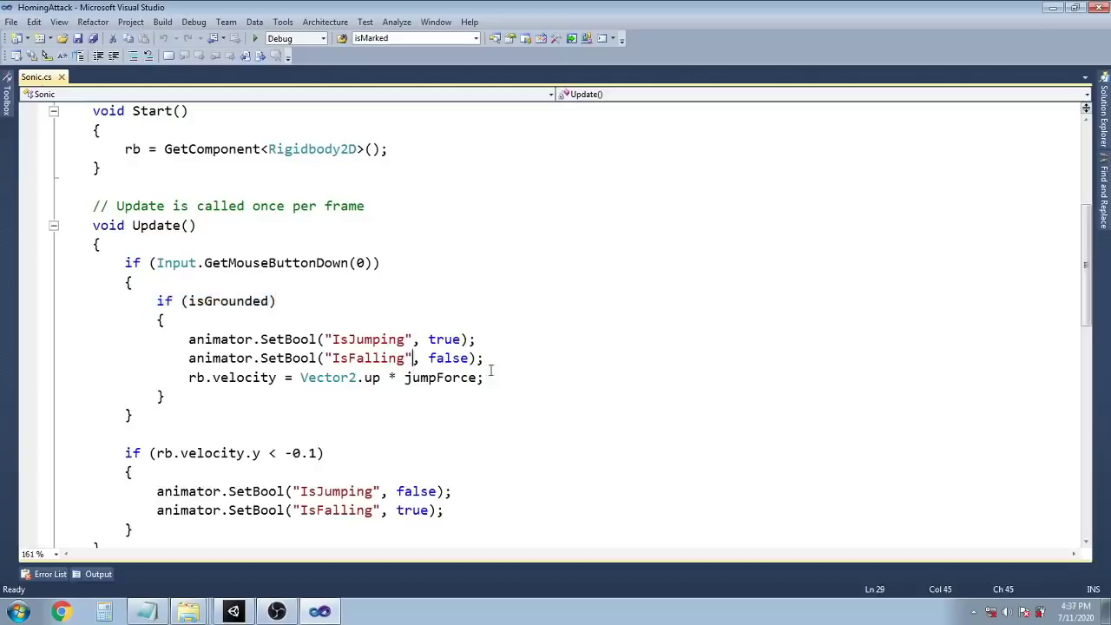
# Review the IsJumping and IsFalling assignments in the isGrounded block and compare them with the jump sprite in Unity
pyautogui.moveTo(506, 365); pyautogui.dragTo(78, 344)
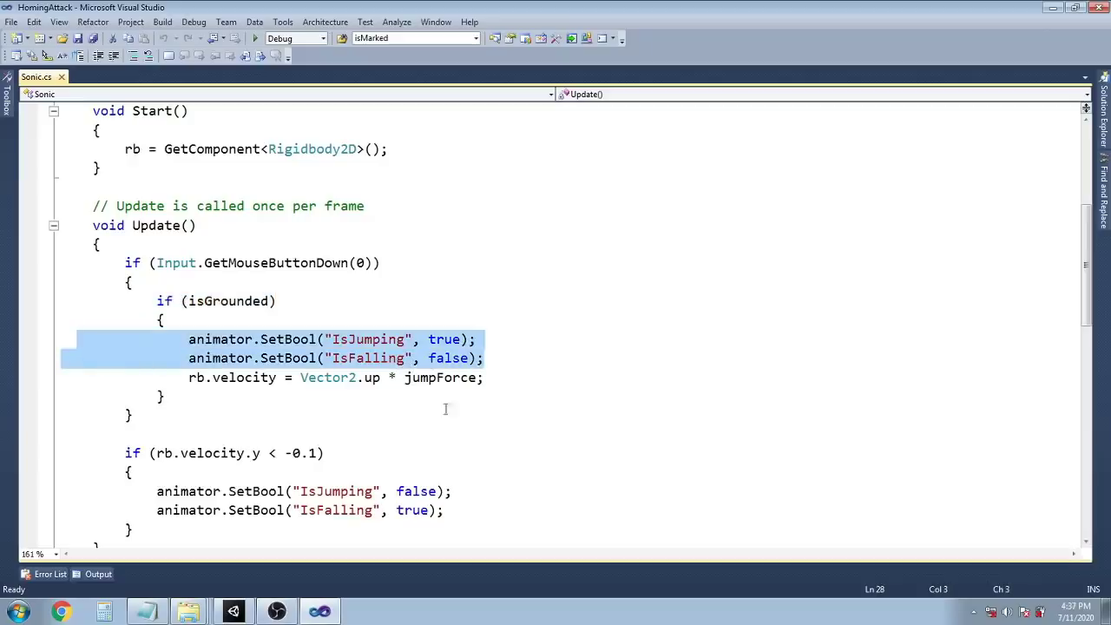
pyautogui.click(276, 611)
pyautogui.click(319, 611)
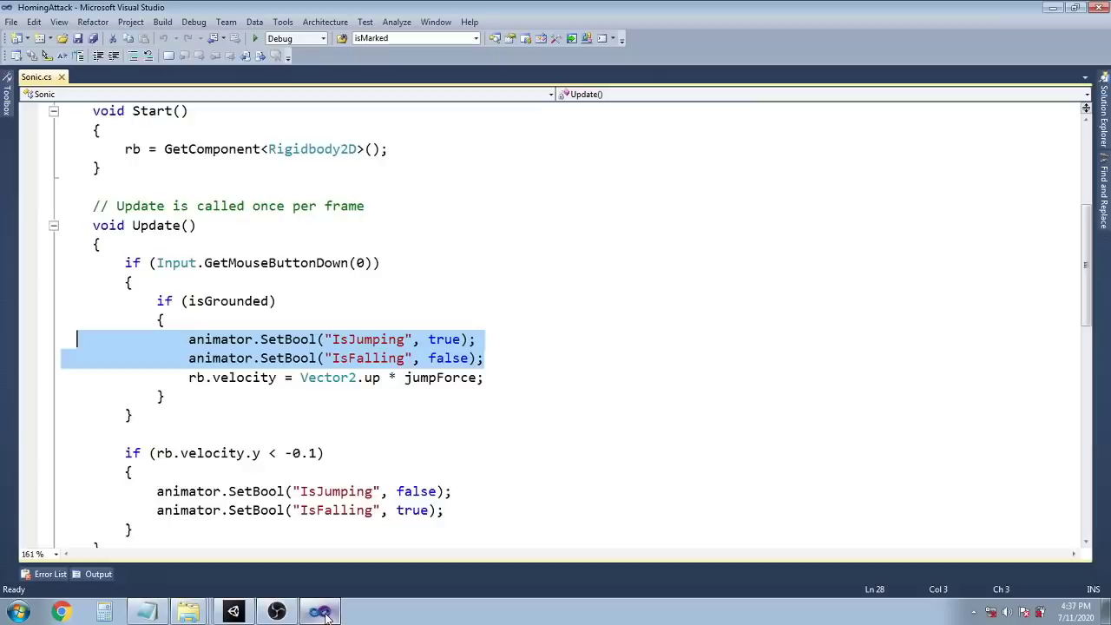
pyautogui.click(353, 357)
pyautogui.scroll(-1, 354, 357)
pyautogui.click(213, 340)
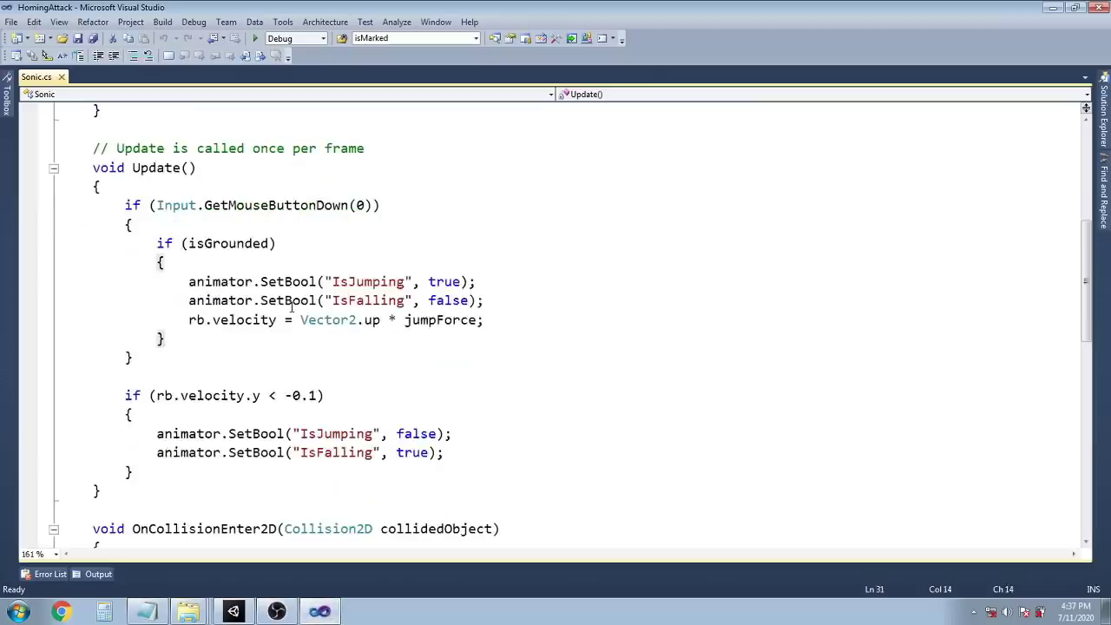
# Examine the rb.velocity.y < -0.1 condition with its animator flags and view the falling sprite in Unity
pyautogui.moveTo(122, 397); pyautogui.dragTo(328, 397)
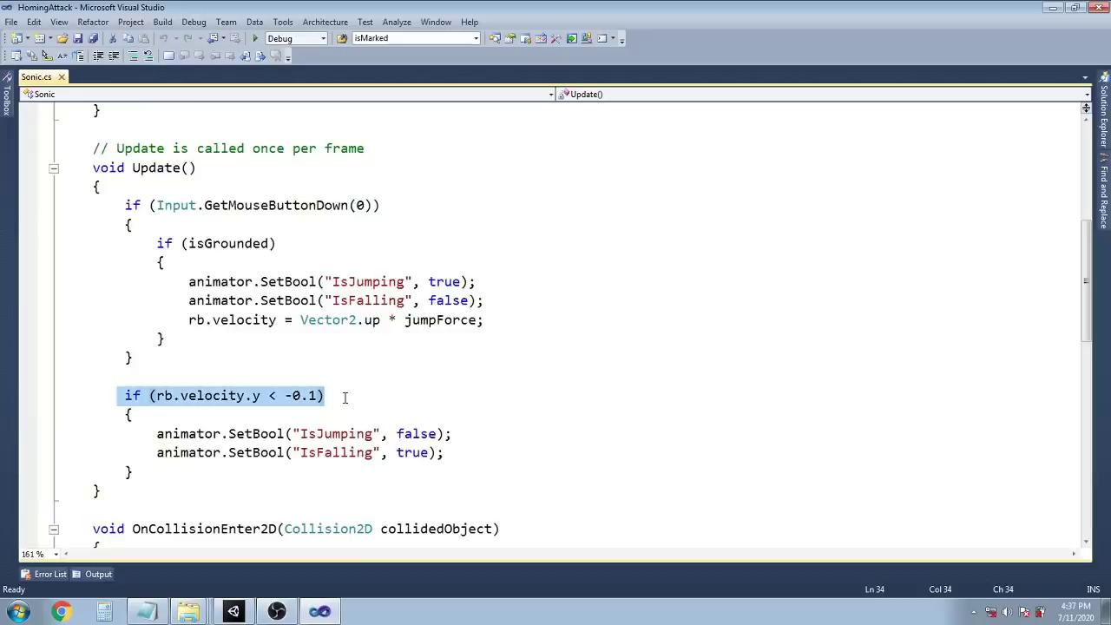
pyautogui.moveTo(501, 449); pyautogui.dragTo(57, 429)
pyautogui.click(275, 611)
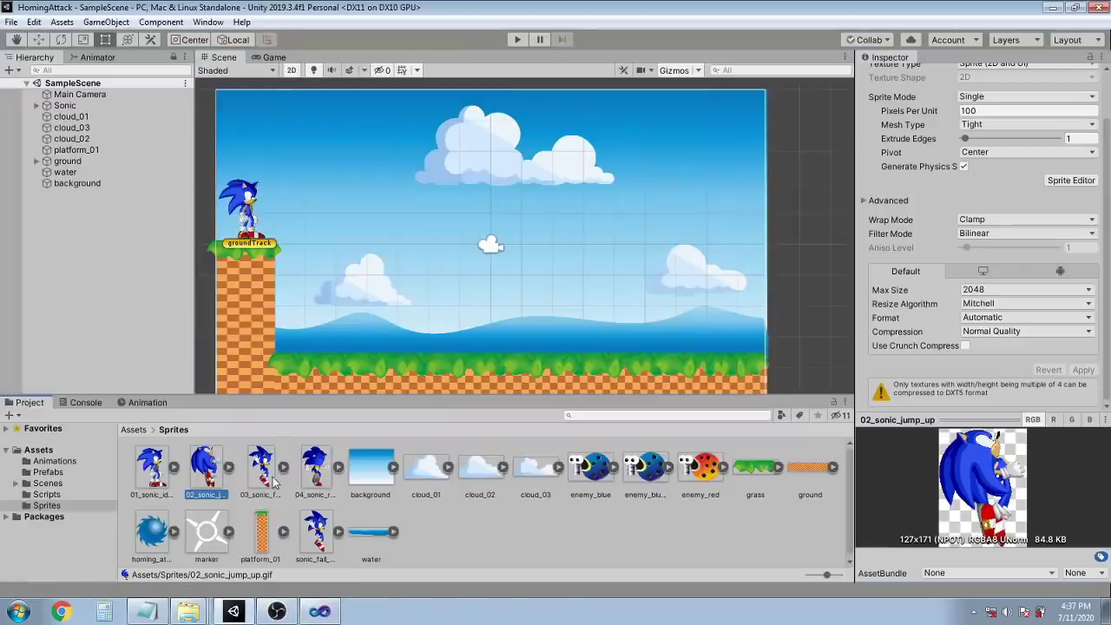
pyautogui.click(267, 480)
pyautogui.hotkey('alt', 'Tab')
pyautogui.click(266, 472)
pyautogui.scroll(-5, 224, 371)
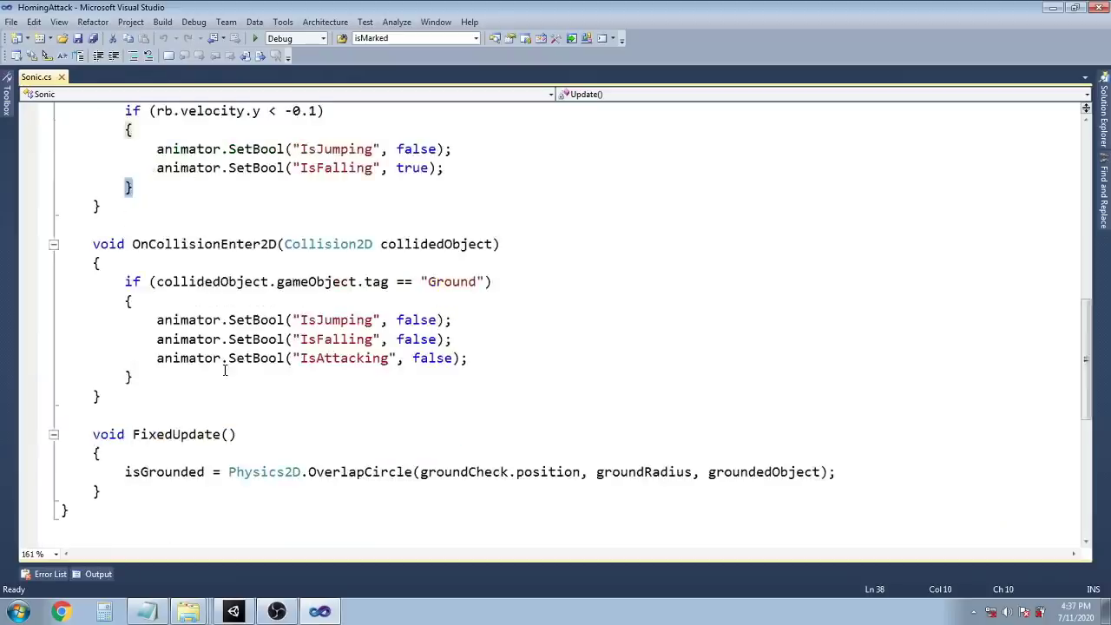
# Examine the Ground tag check and animator resets in OnCollisionEnter2D and view the 01_sonic_idle sprite in Unity
pyautogui.click(215, 377)
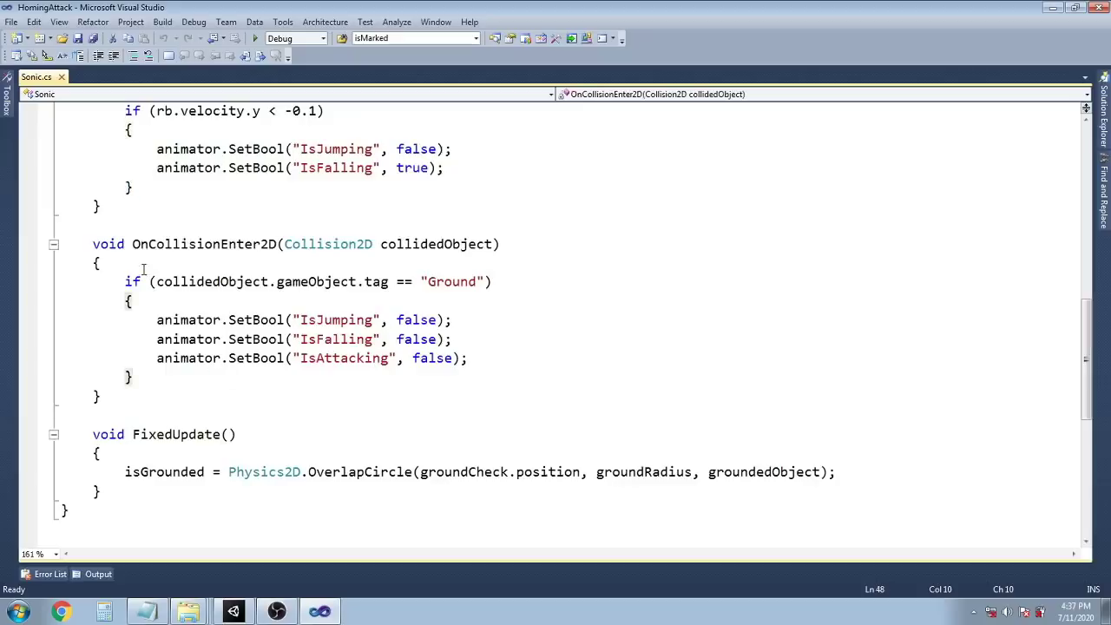
pyautogui.moveTo(502, 287); pyautogui.dragTo(59, 283)
pyautogui.click(401, 320)
pyautogui.moveTo(504, 358); pyautogui.dragTo(76, 321)
pyautogui.click(555, 366)
pyautogui.click(233, 611)
pyautogui.click(151, 469)
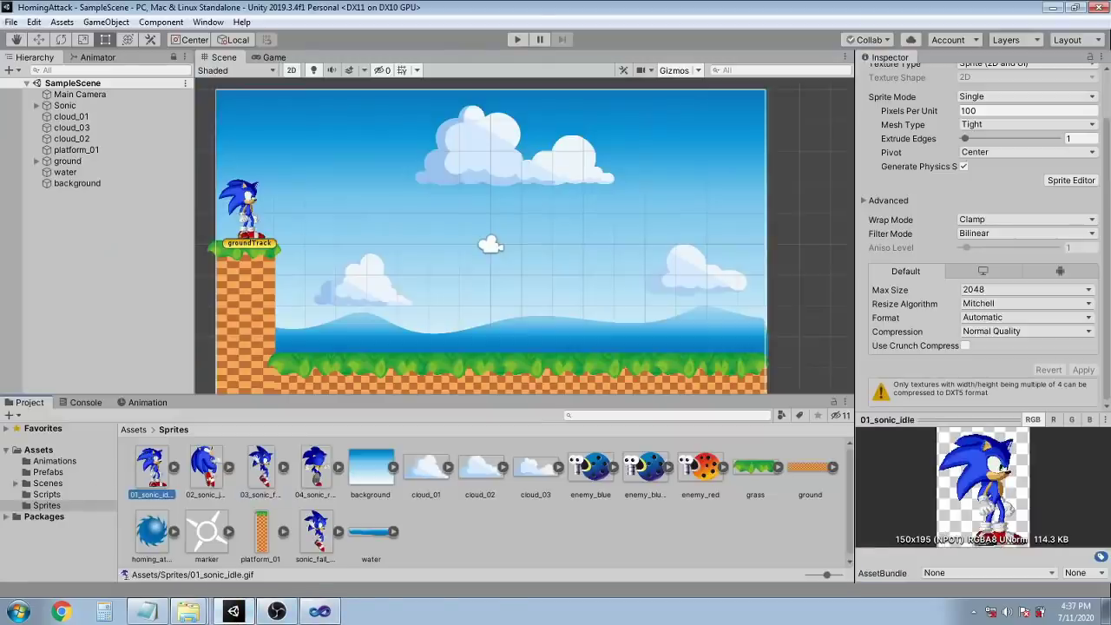
# Return to the Sonic script in Visual Studio and examine the OverlapCircle ground check in FixedUpdate
pyautogui.click(319, 611)
pyautogui.click(315, 431)
pyautogui.scroll(-1, 217, 421)
pyautogui.moveTo(124, 415); pyautogui.dragTo(860, 424)
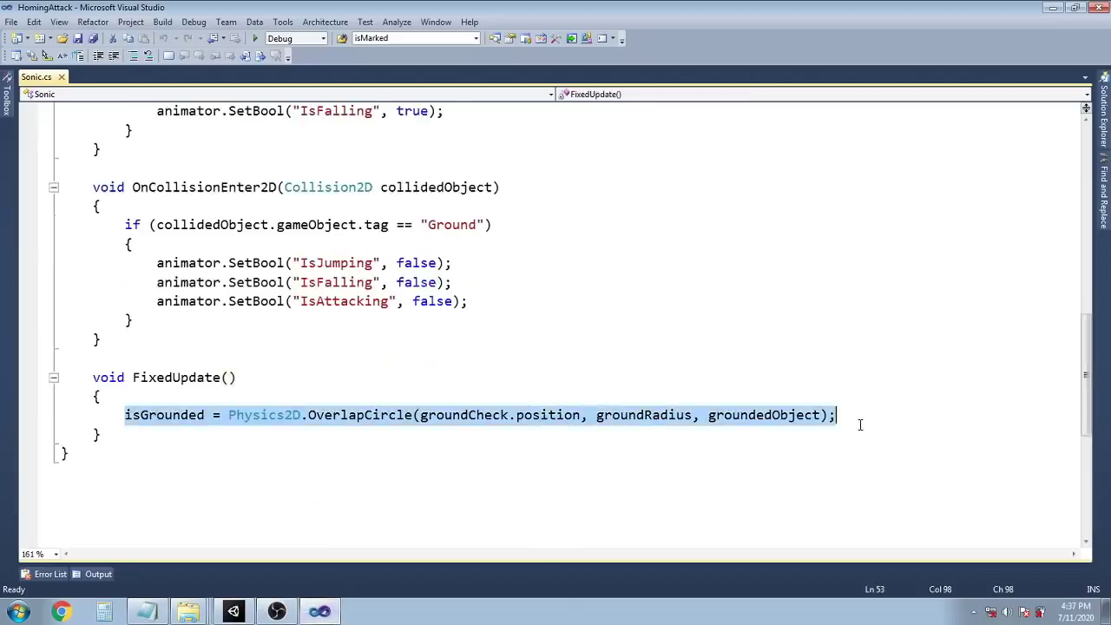
pyautogui.click(476, 459)
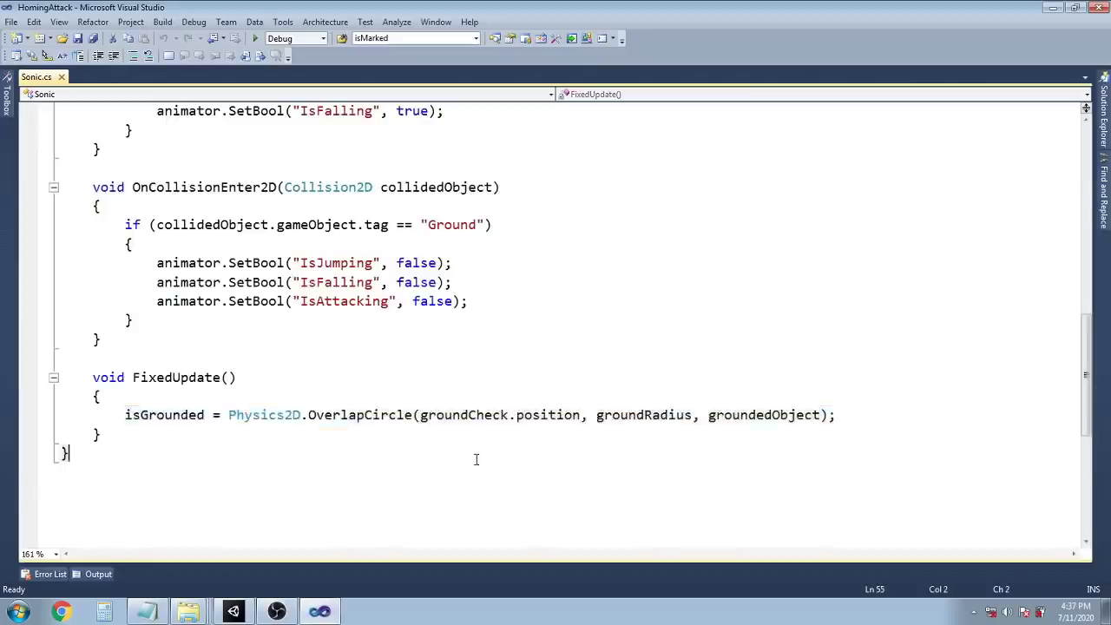
pyautogui.scroll(5, 487, 457)
pyautogui.scroll(3, 487, 457)
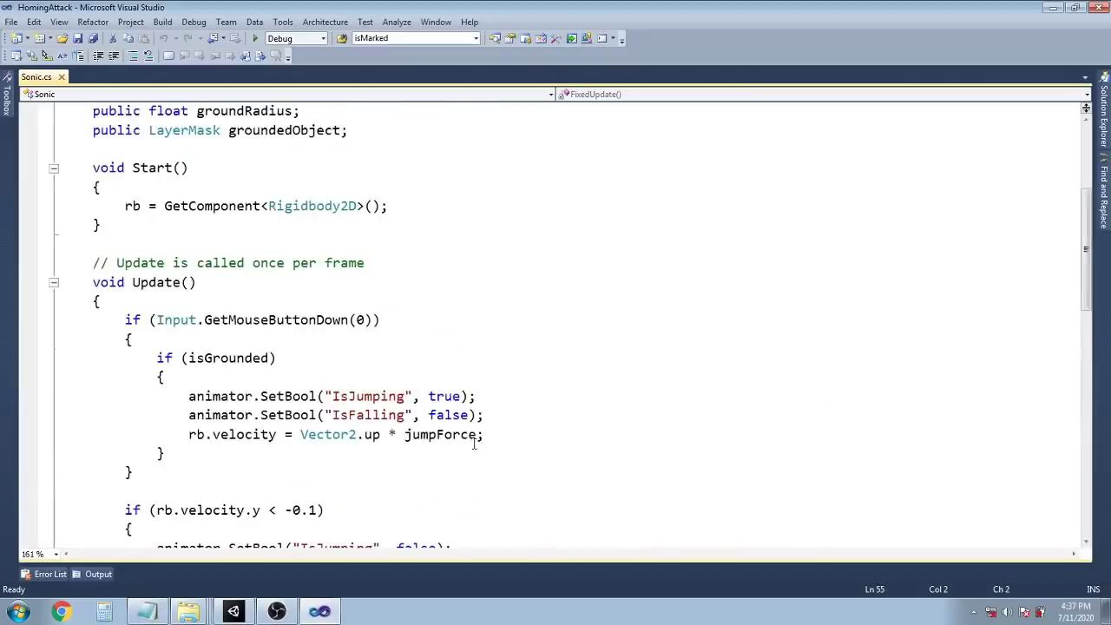
pyautogui.scroll(-7, 475, 444)
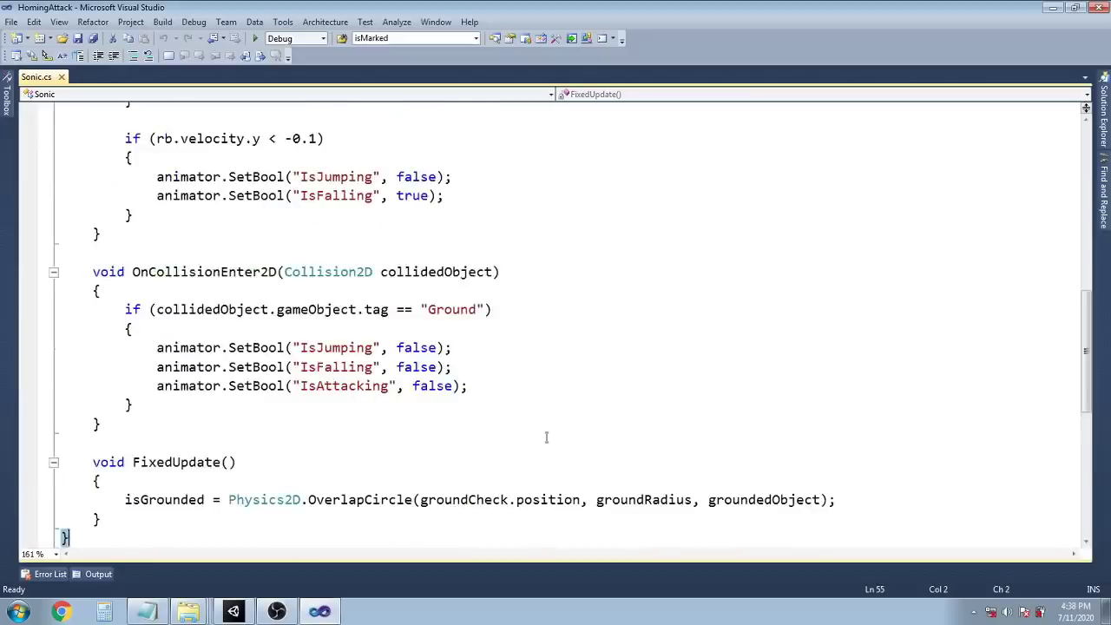
pyautogui.scroll(1, 590, 434)
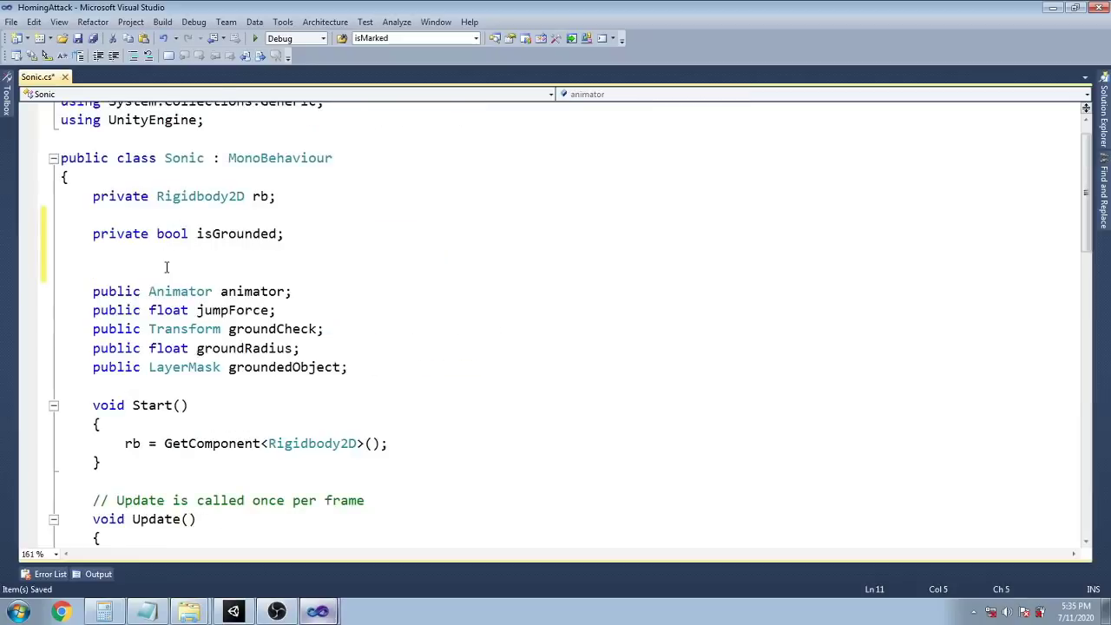
# Declare a public float attackSpeed above the animator field in the Sonic class
pyautogui.write('ublic float ')
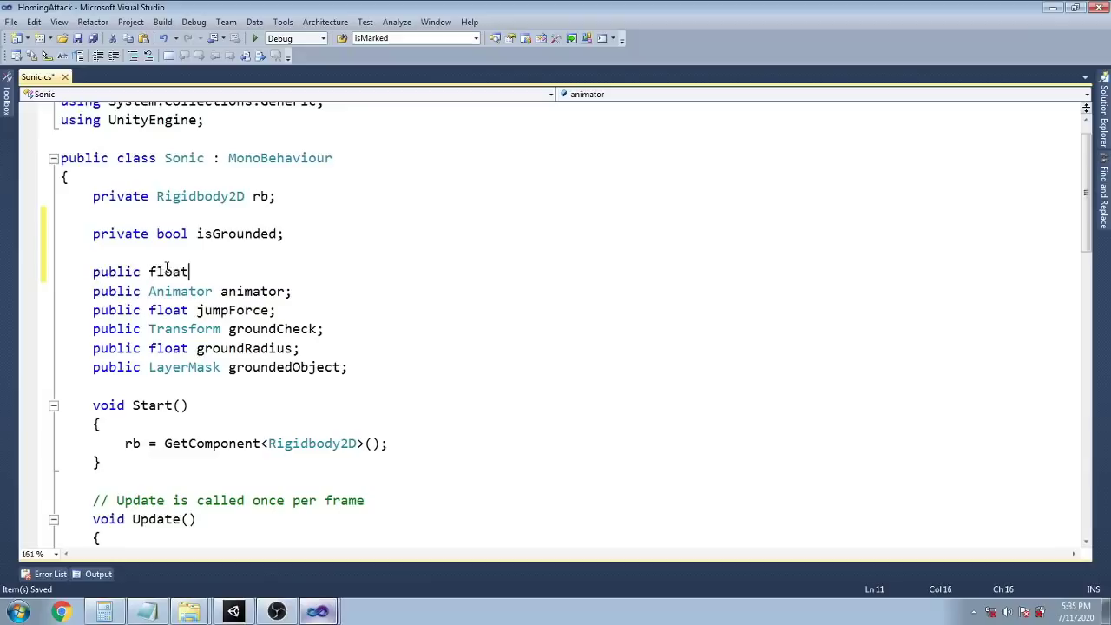
pyautogui.write('attackSp')
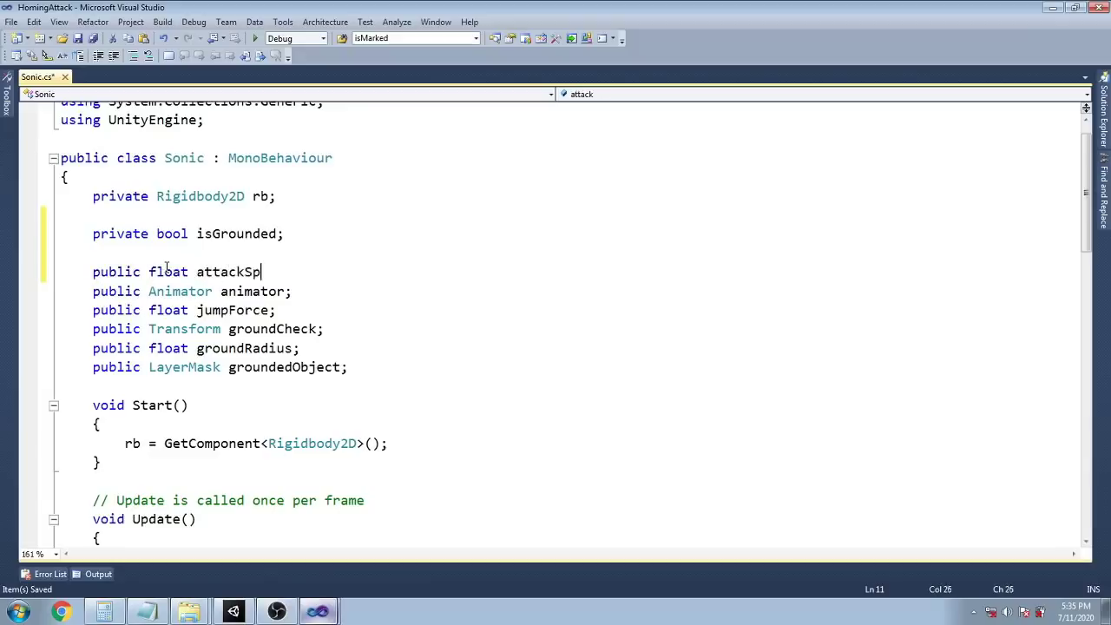
pyautogui.write('eed;')
# Add an empty else block after the isGrounded block inside the mouse-button check of Update
pyautogui.scroll(-2, 448, 318)
pyautogui.click(448, 316)
pyautogui.scroll(-4, 449, 330)
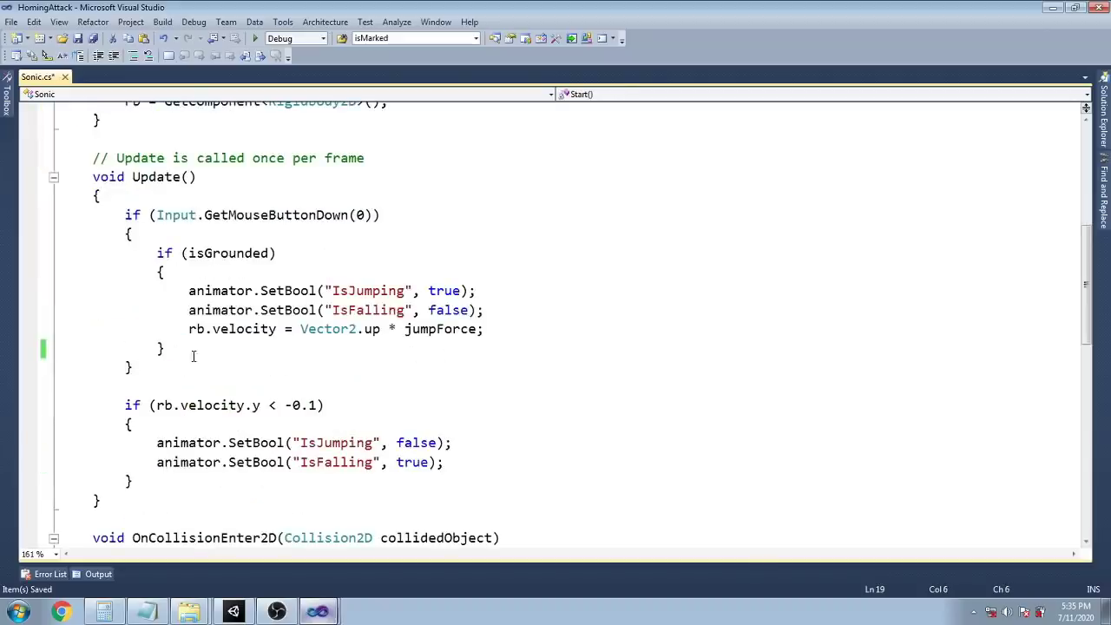
pyautogui.moveTo(160, 215); pyautogui.dragTo(379, 253)
pyautogui.click(173, 367)
pyautogui.scroll(-1, 176, 258)
pyautogui.click(184, 310)
pyautogui.click(185, 293)
pyautogui.press('Return')
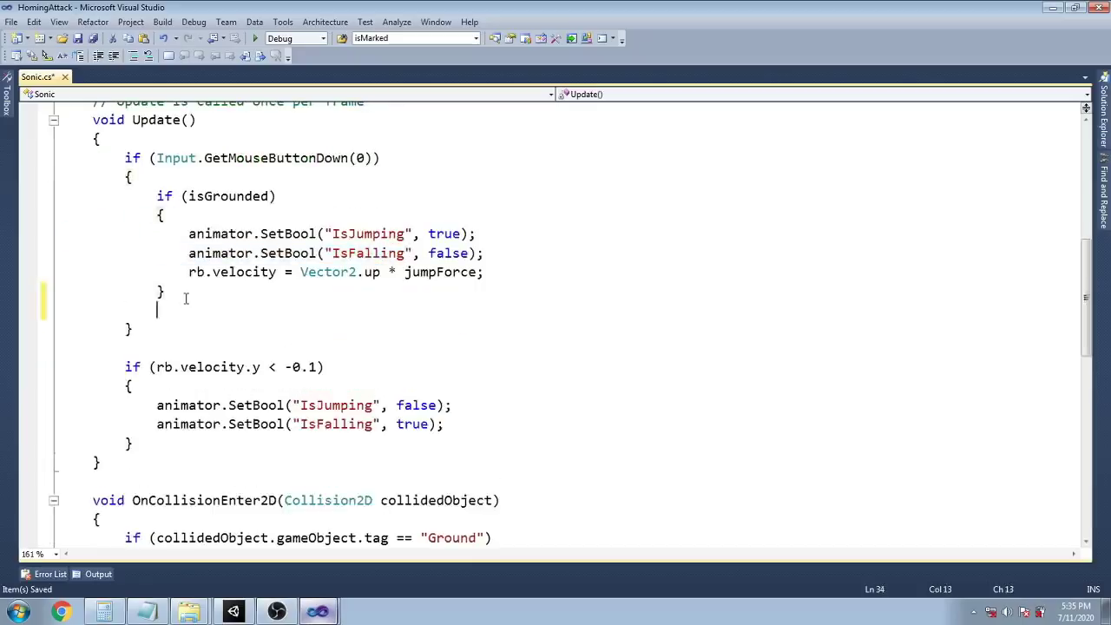
pyautogui.write('else')
pyautogui.press('Return')
pyautogui.write('{ }')
pyautogui.press('Left')
pyautogui.press('Return')
pyautogui.press('Tab')
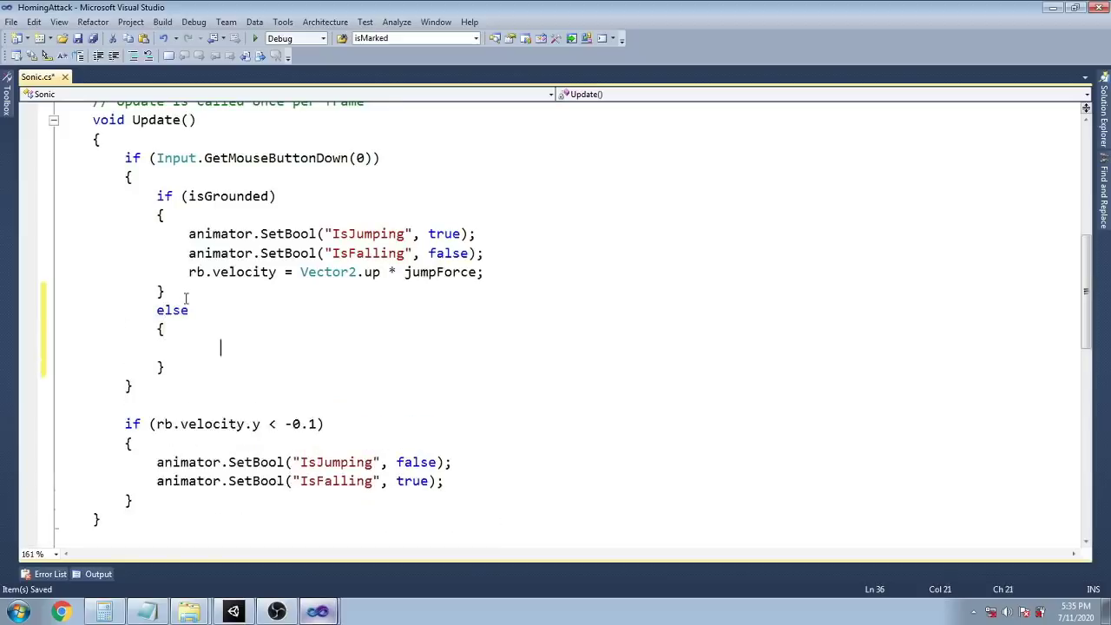
pyautogui.press('BackSpace')
pyautogui.press('BackSpace')
# Add rb.AddForce(new Vector2(8f, -5f) * attackSpeed); to the else block, save the script and switch to Unity
pyautogui.write('rb.AddForce()')
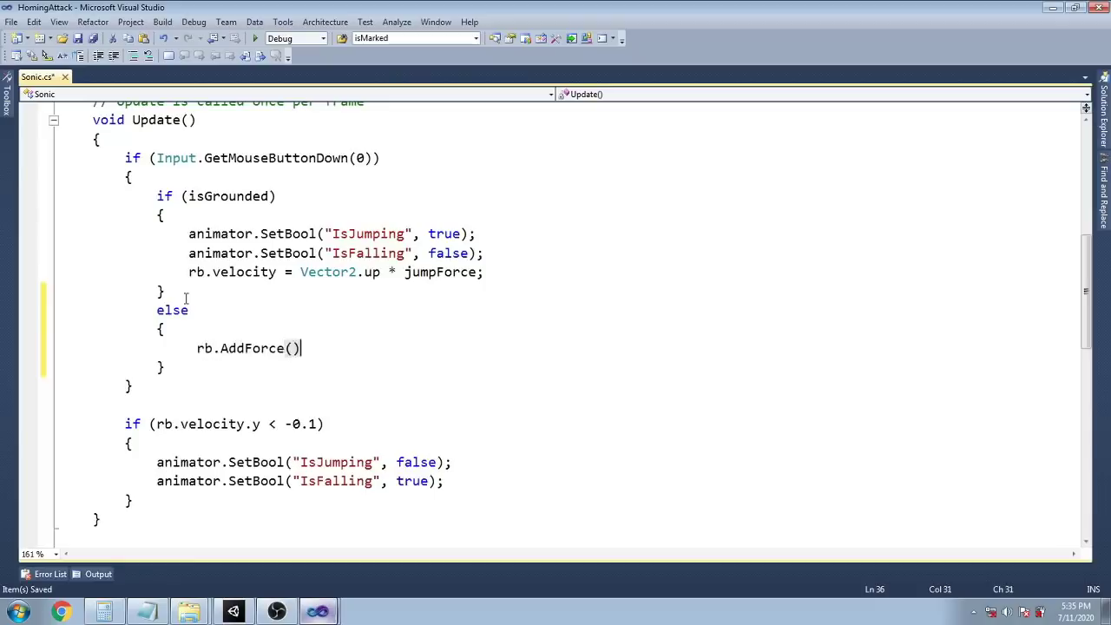
pyautogui.press('Left')
pyautogui.write('new Vector2(')
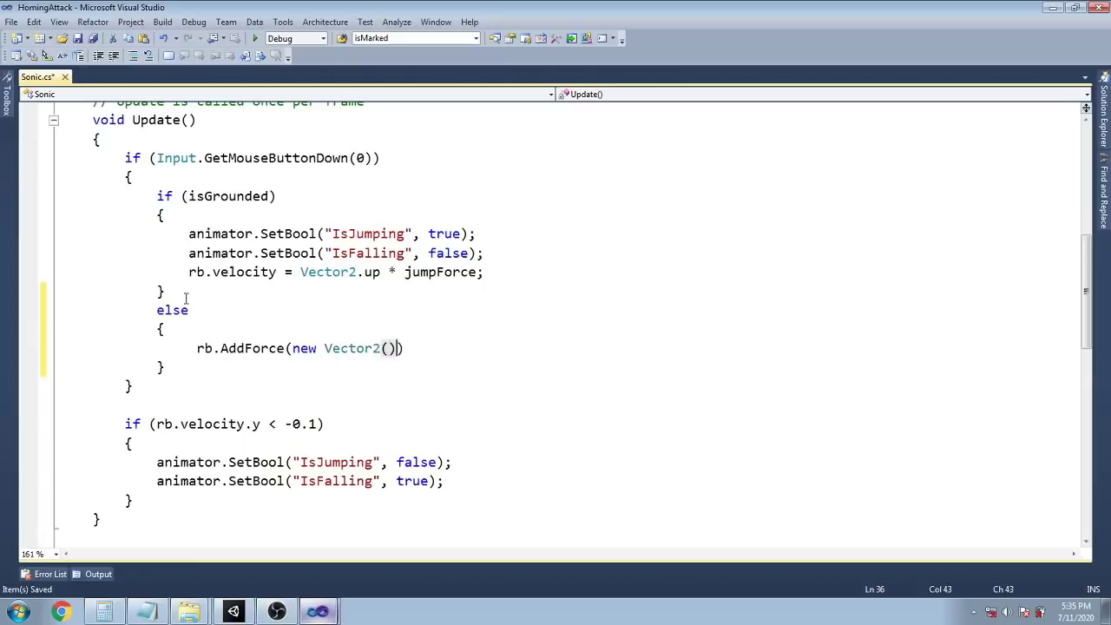
pyautogui.write('8f, -5f) * at')
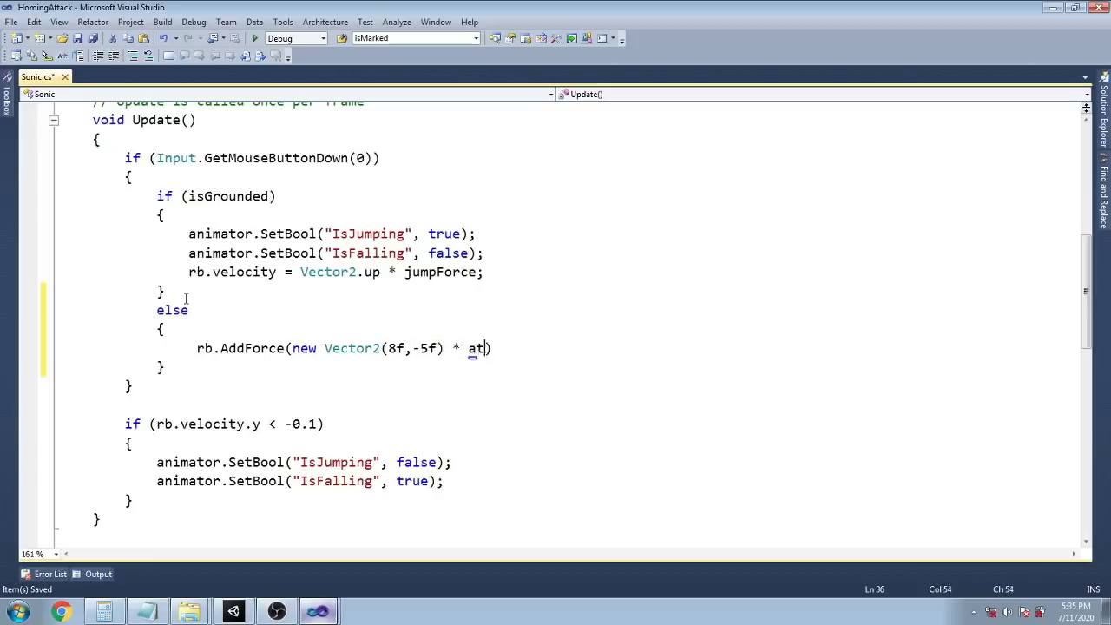
pyautogui.write('tackSpeed);')
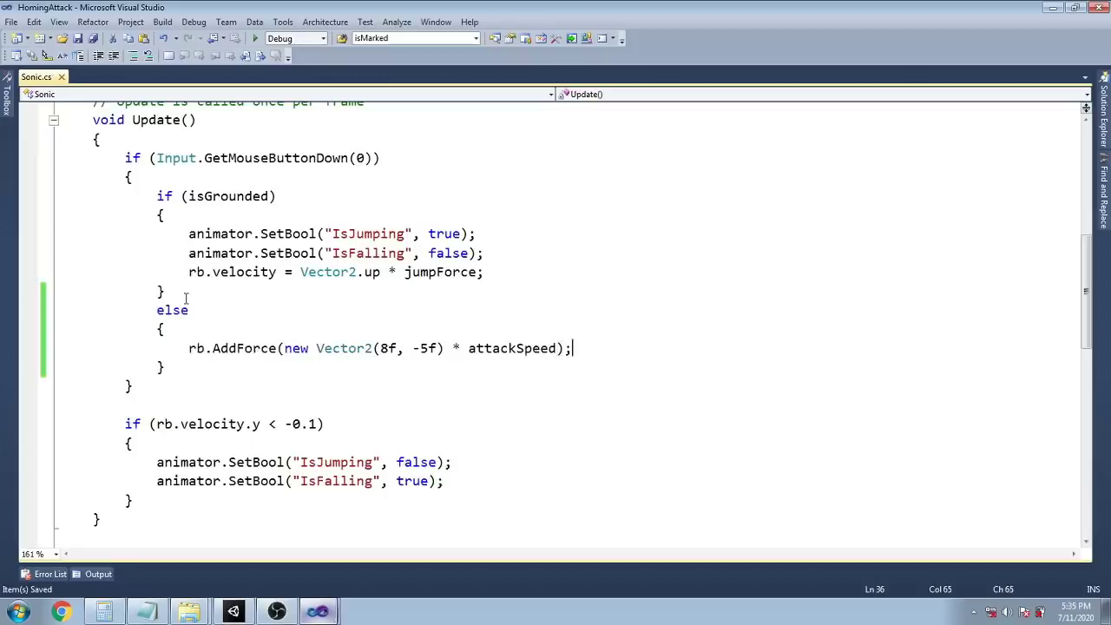
pyautogui.hotkey('alt', 'Tab')
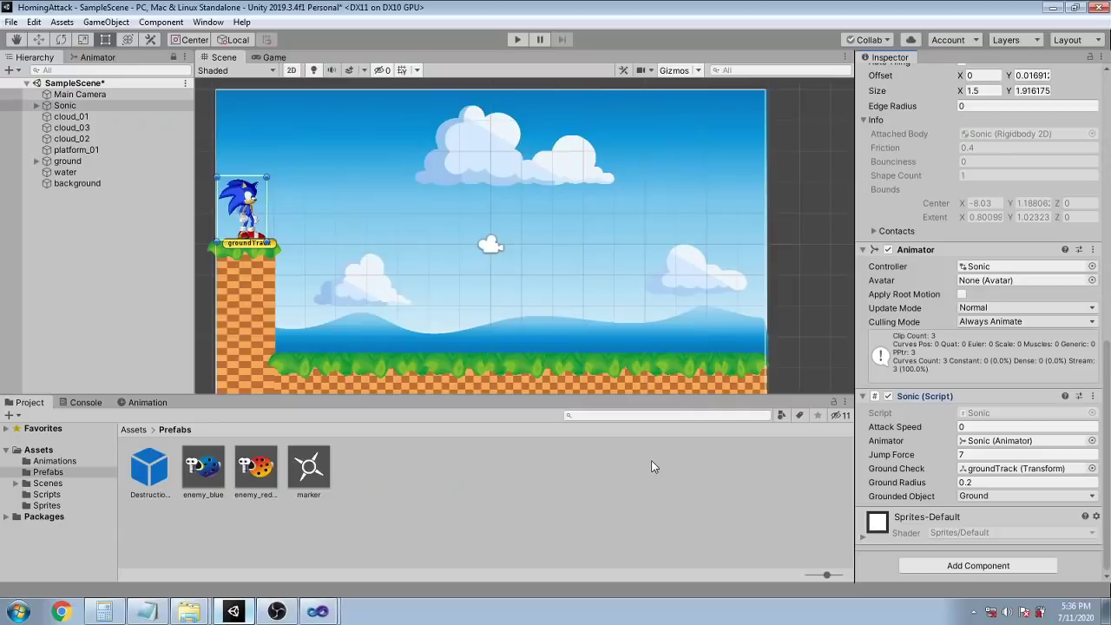
# Set the Attack Speed of Sonic's script component to 70 and save the scene
pyautogui.click(1000, 425)
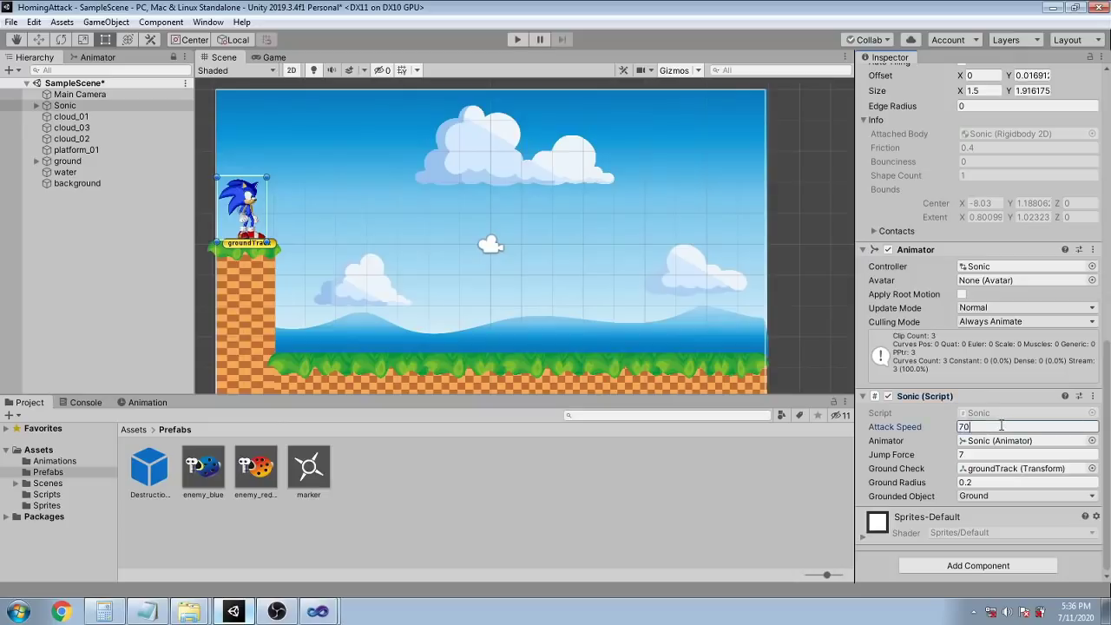
pyautogui.hotkey('ctrl', 's')
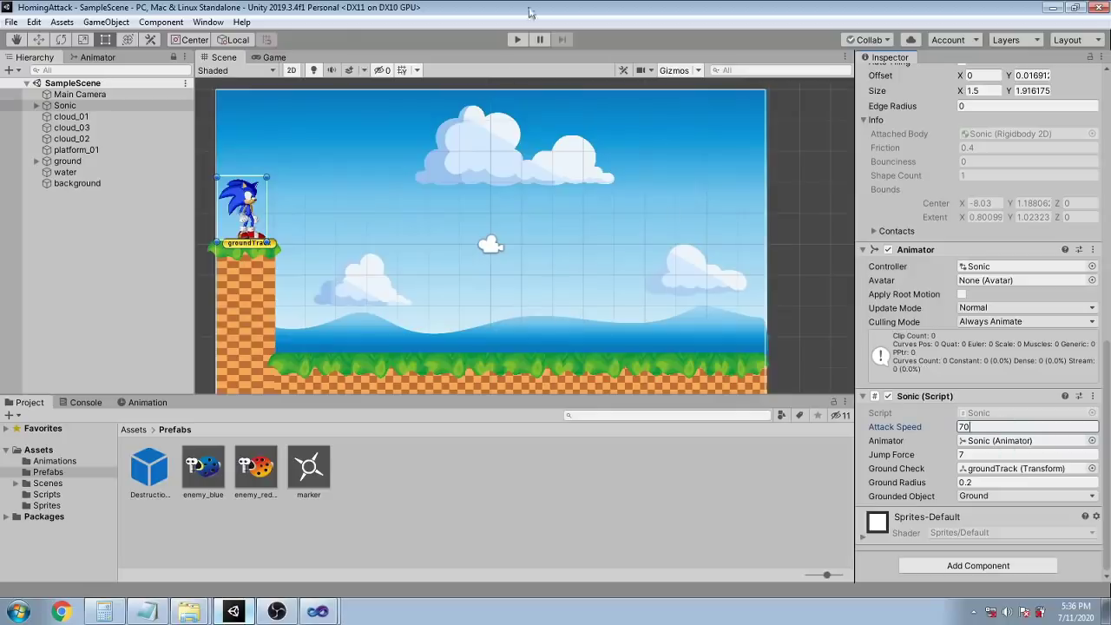
# Run the game and test Sonic's jump followed by the mid-air attack
pyautogui.click(522, 41)
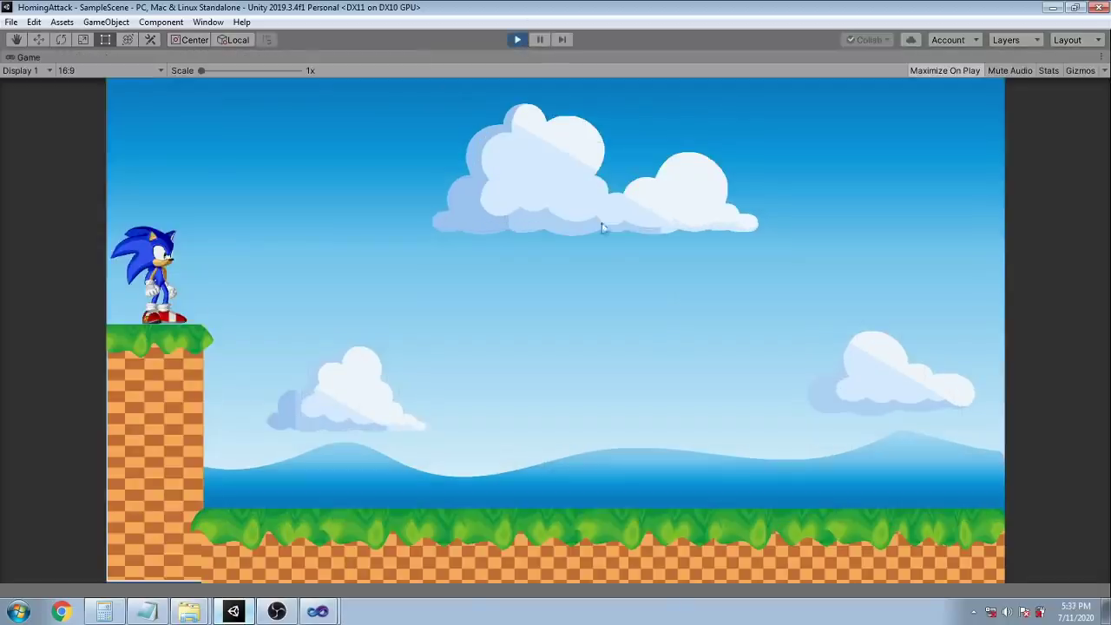
pyautogui.press('space')
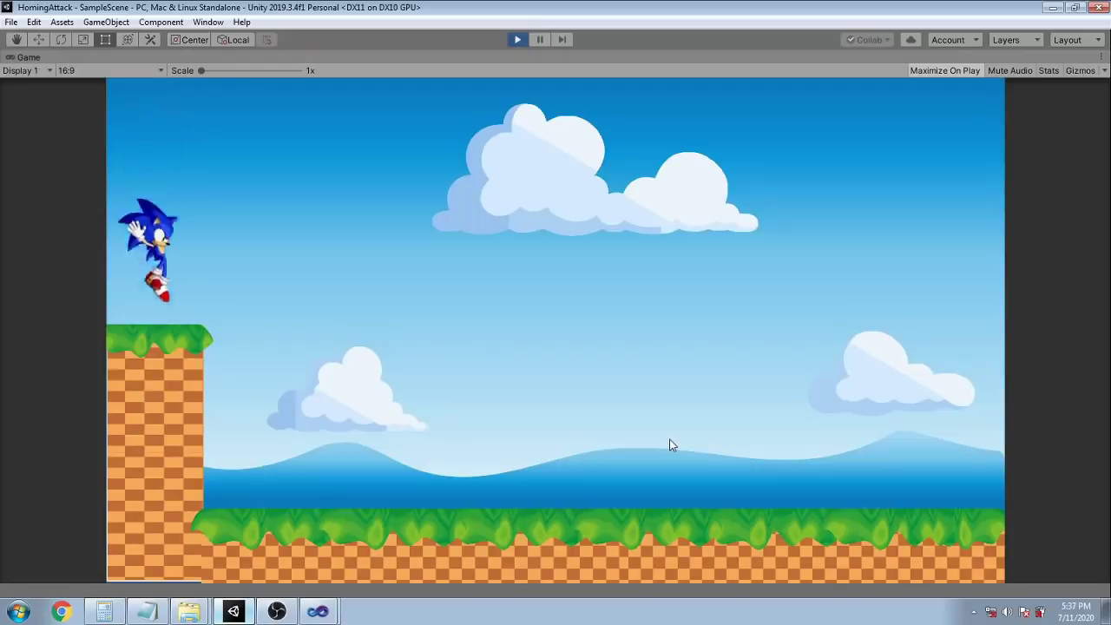
pyautogui.press('space')
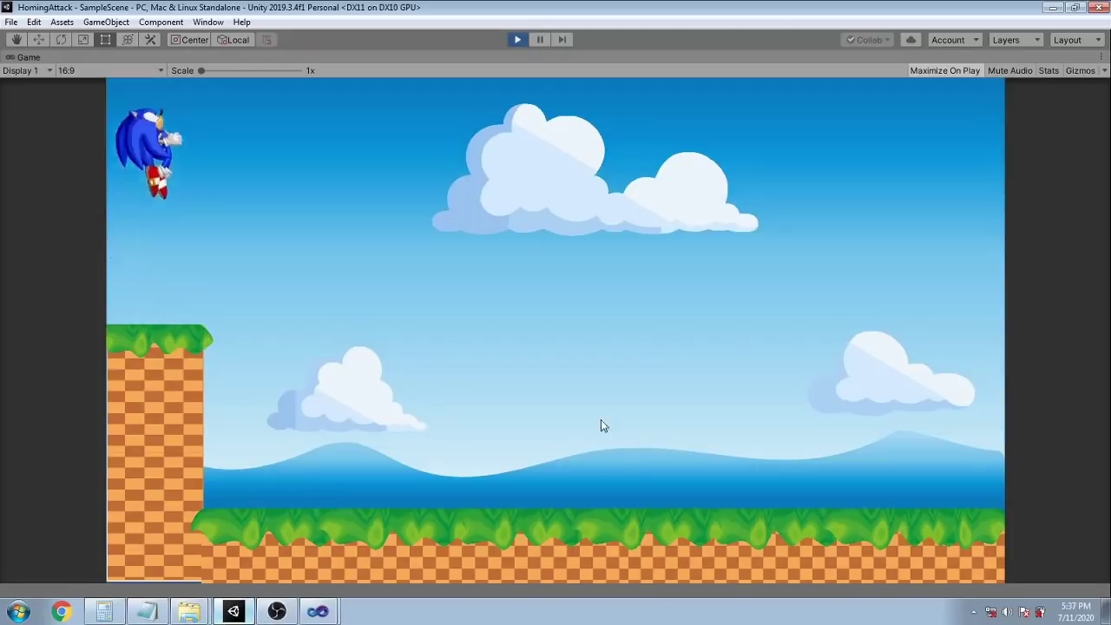
pyautogui.click(601, 419)
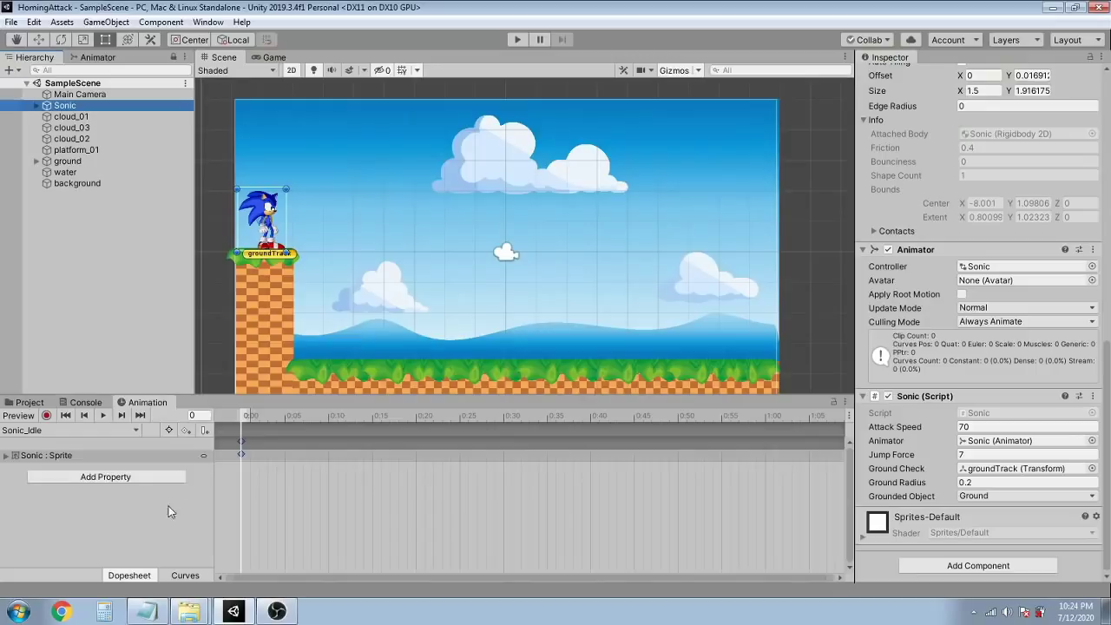
# Add a Circle Collider 2D component to the Sonic object
pyautogui.click(65, 106)
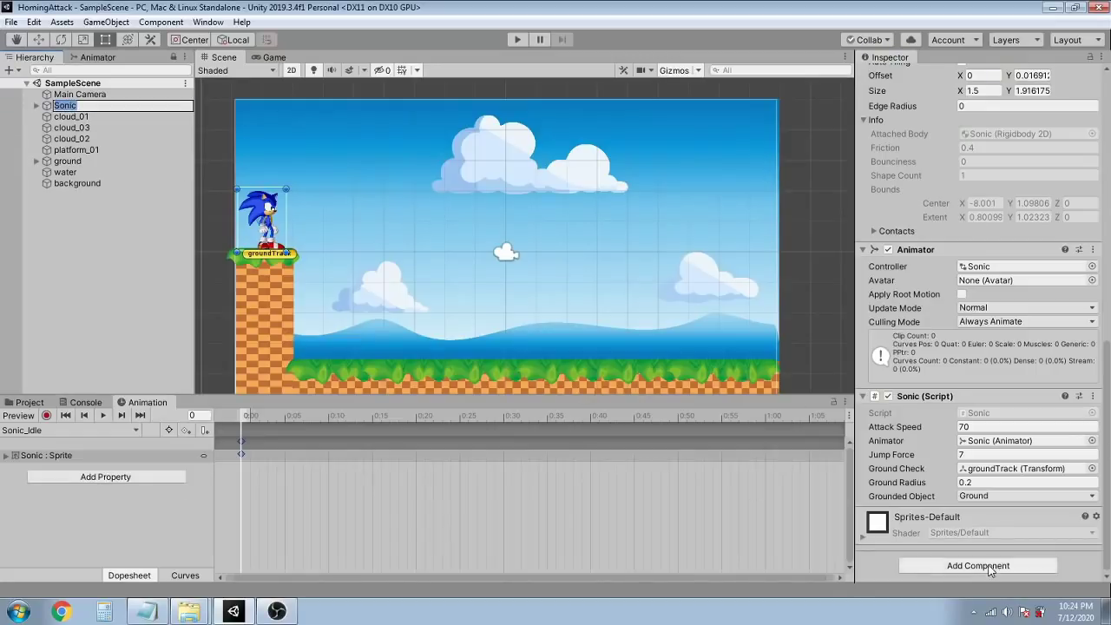
pyautogui.click(989, 565)
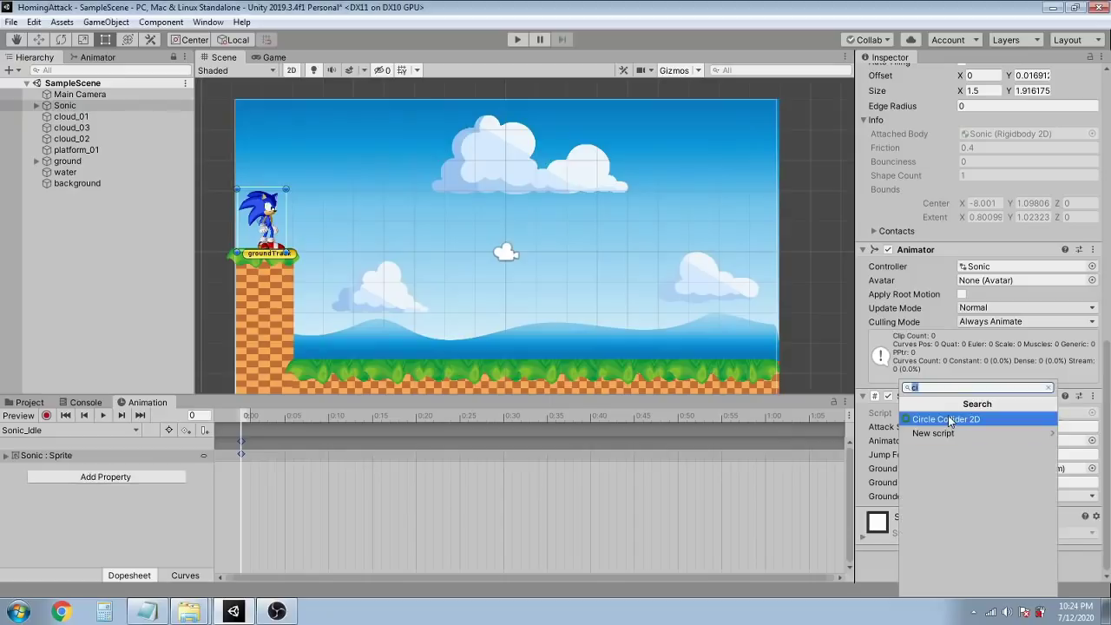
pyautogui.click(948, 419)
pyautogui.scroll(-1, 1106, 443)
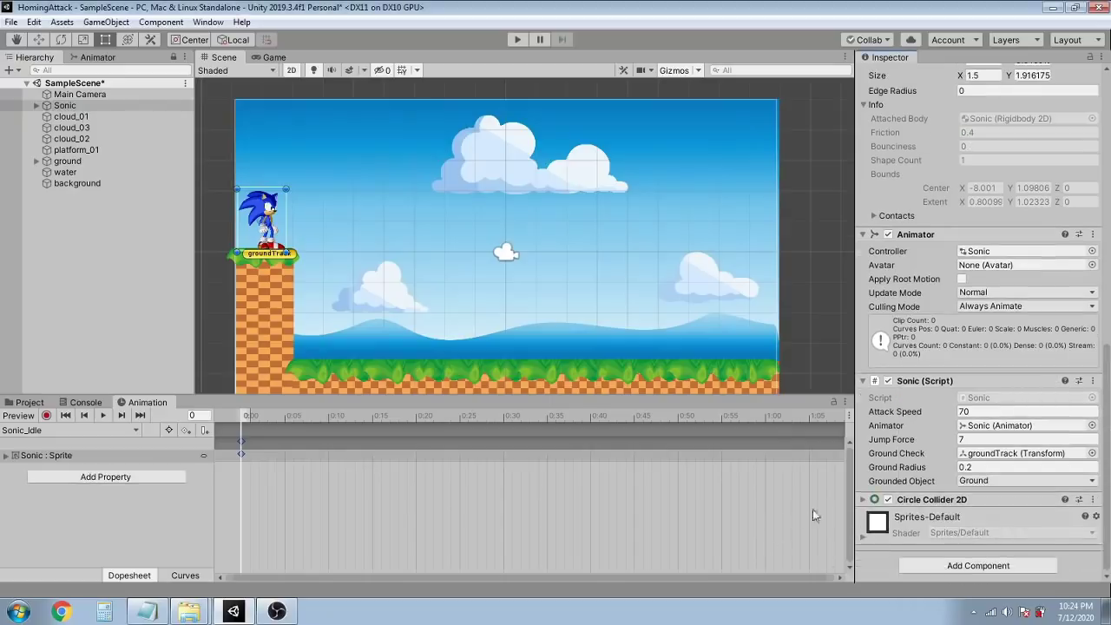
pyautogui.scroll(-3, 989, 521)
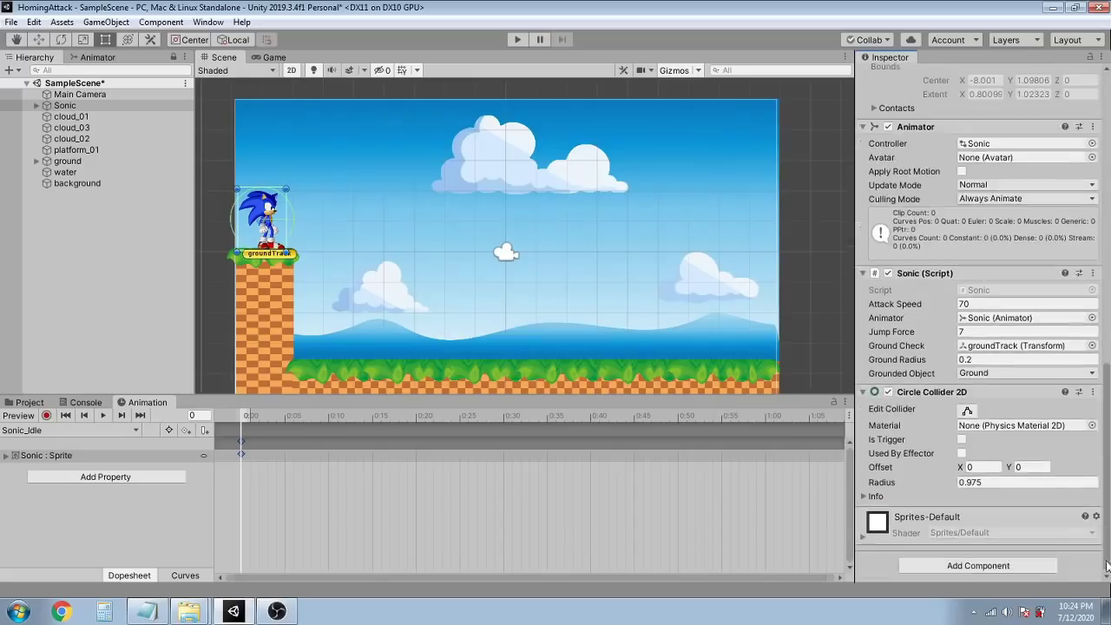
# Add a Trail Renderer to Sonic and disable both it and the Circle Collider 2D
pyautogui.click(989, 565)
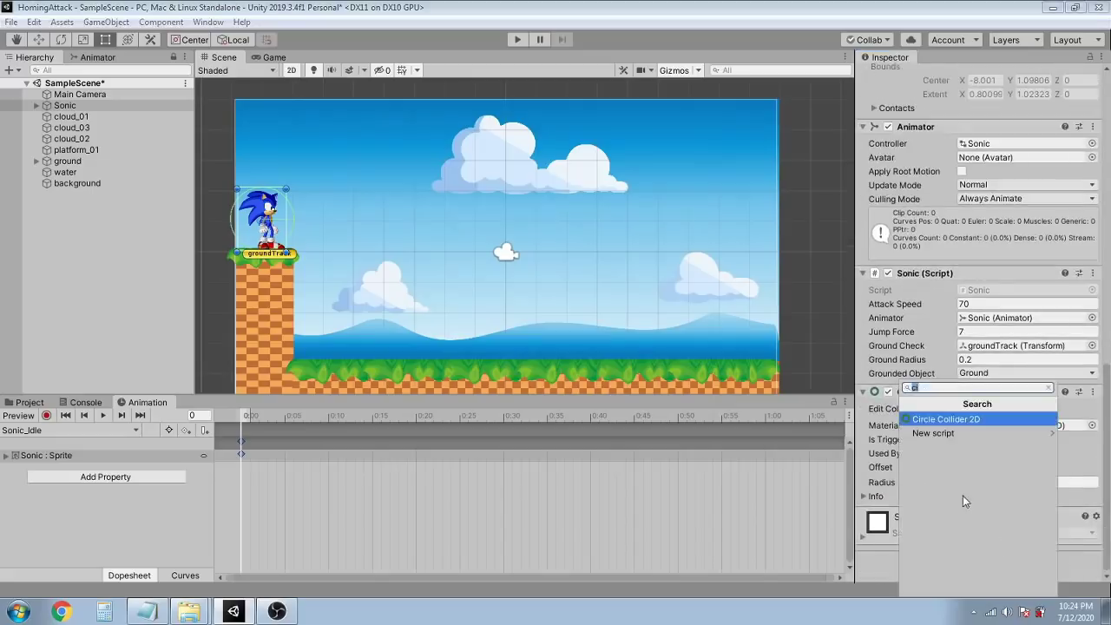
pyautogui.write('trail')
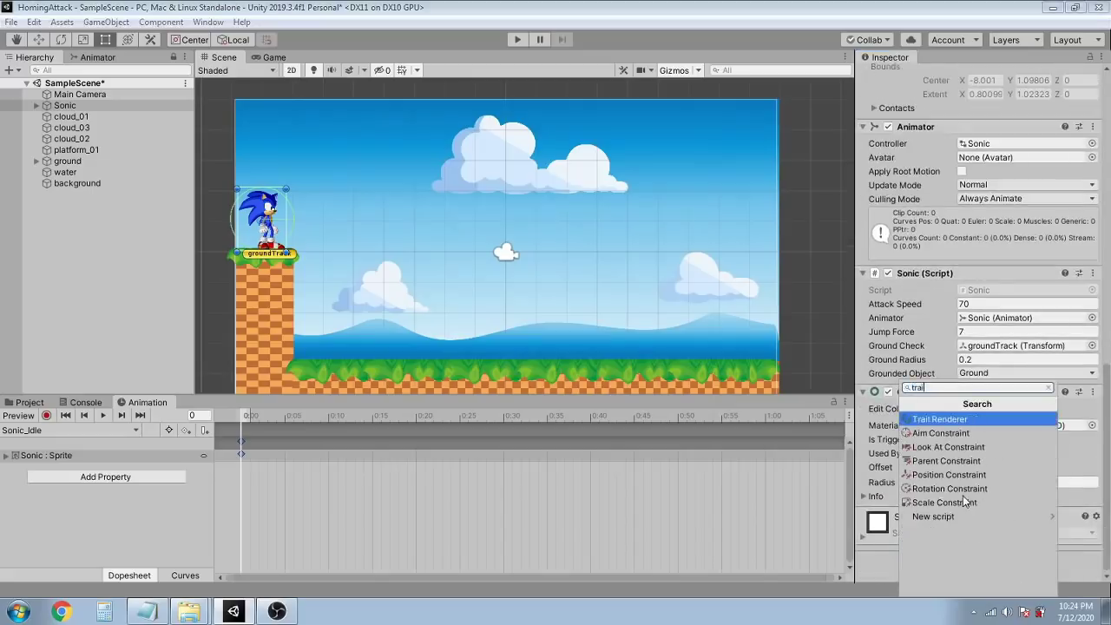
pyautogui.click(940, 420)
pyautogui.click(888, 515)
pyautogui.click(888, 392)
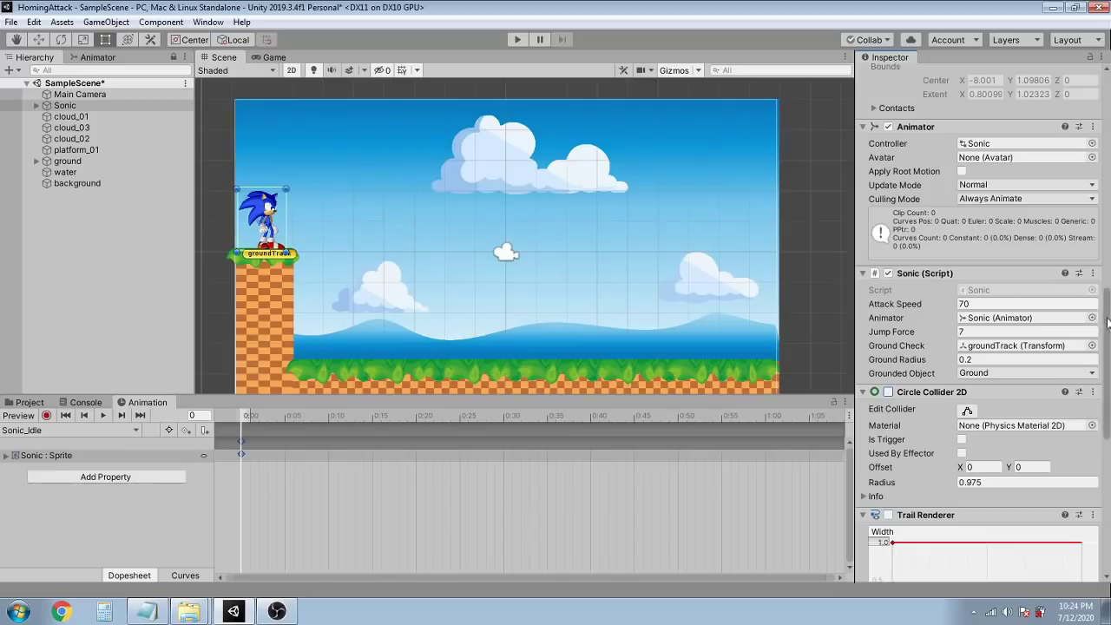
# Create a new animation clip named Homing_Attack for Sonic in the project's Sprites folder
pyautogui.scroll(-5, 1106, 321)
pyautogui.click(276, 219)
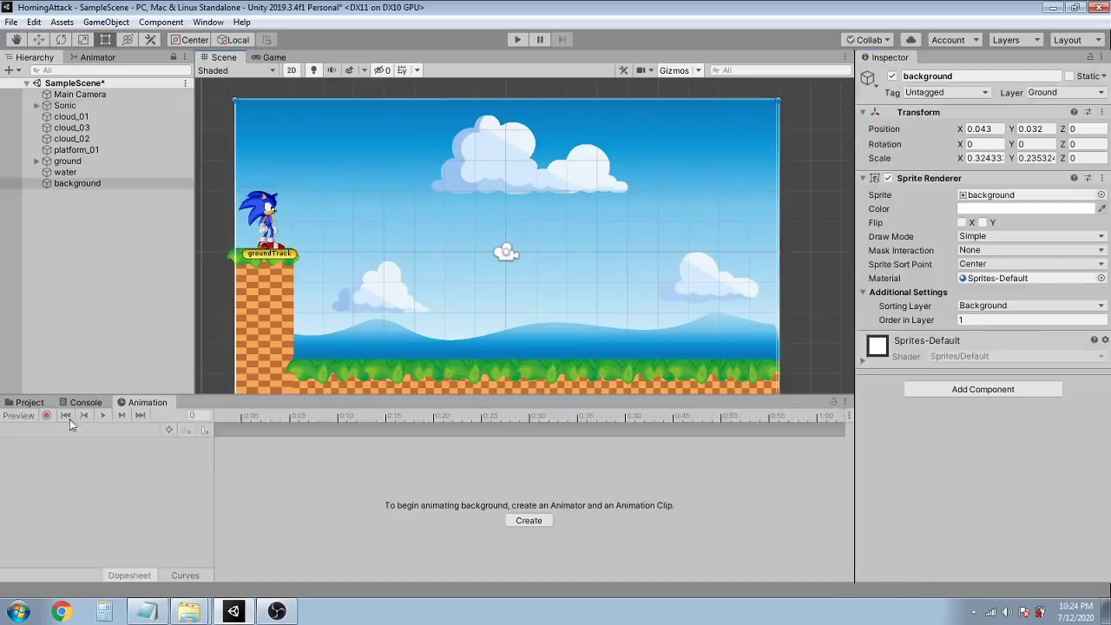
pyautogui.click(65, 105)
pyautogui.click(72, 430)
pyautogui.click(60, 498)
pyautogui.write('H')
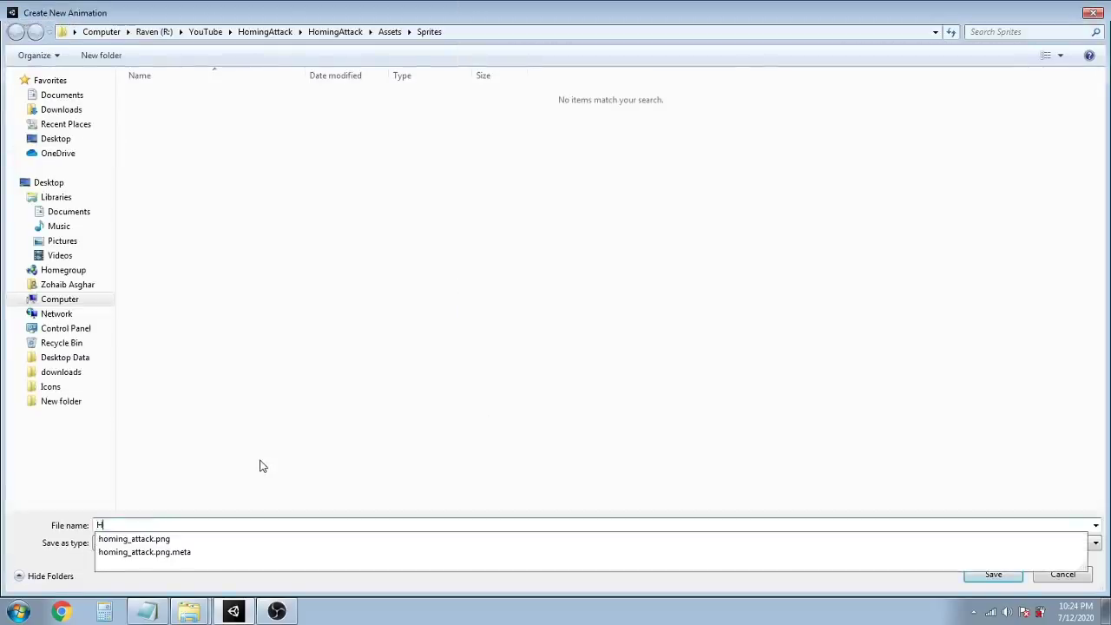
pyautogui.write('oming_at')
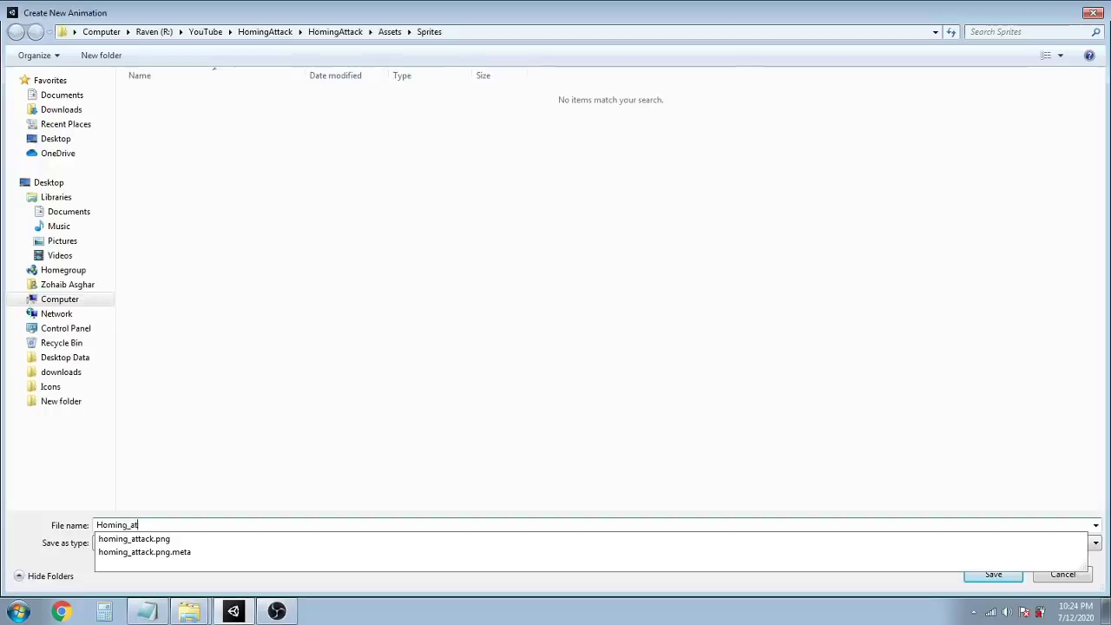
pyautogui.press('BackSpace')
pyautogui.write('Attack')
pyautogui.press('Return')
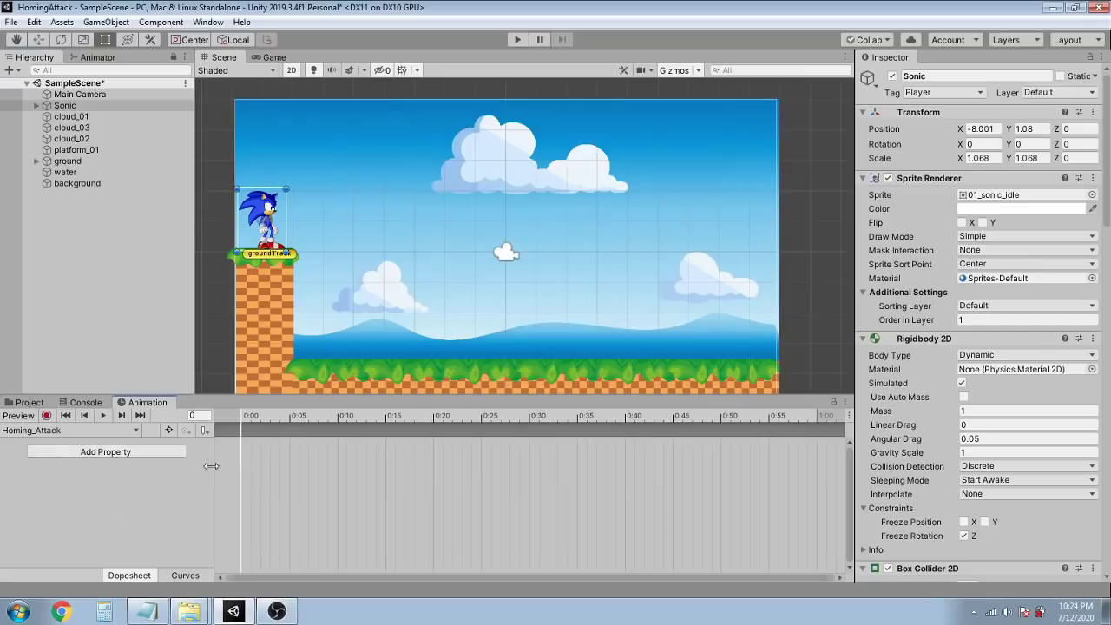
# Start keyframe recording on the Homing_Attack clip and set Sonic's sprite to homing_attack at frame 0
pyautogui.click(47, 416)
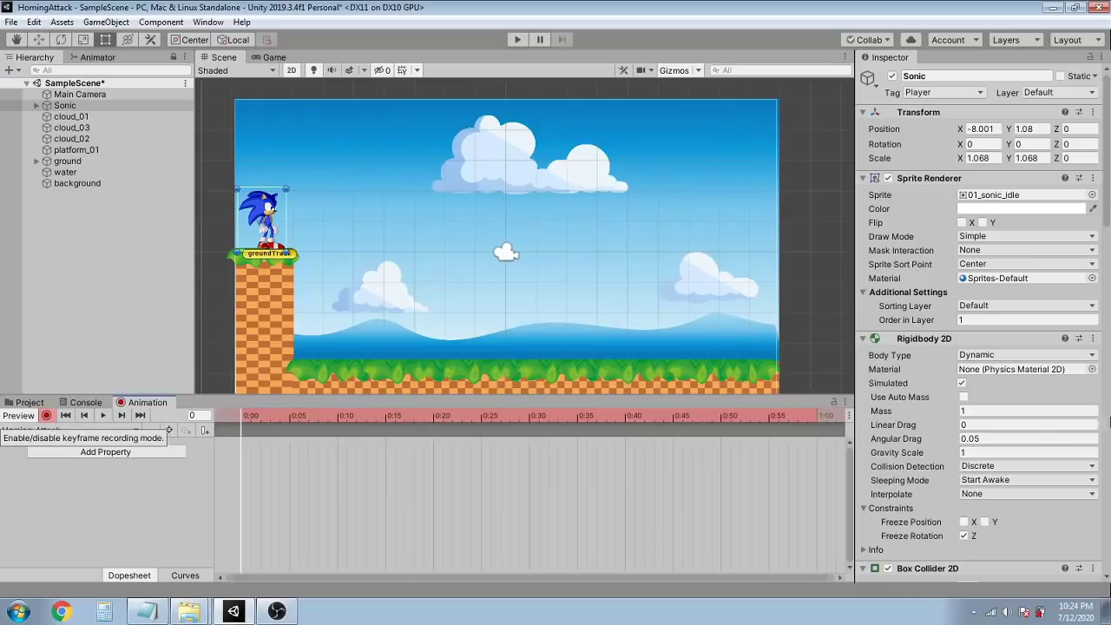
pyautogui.click(1092, 196)
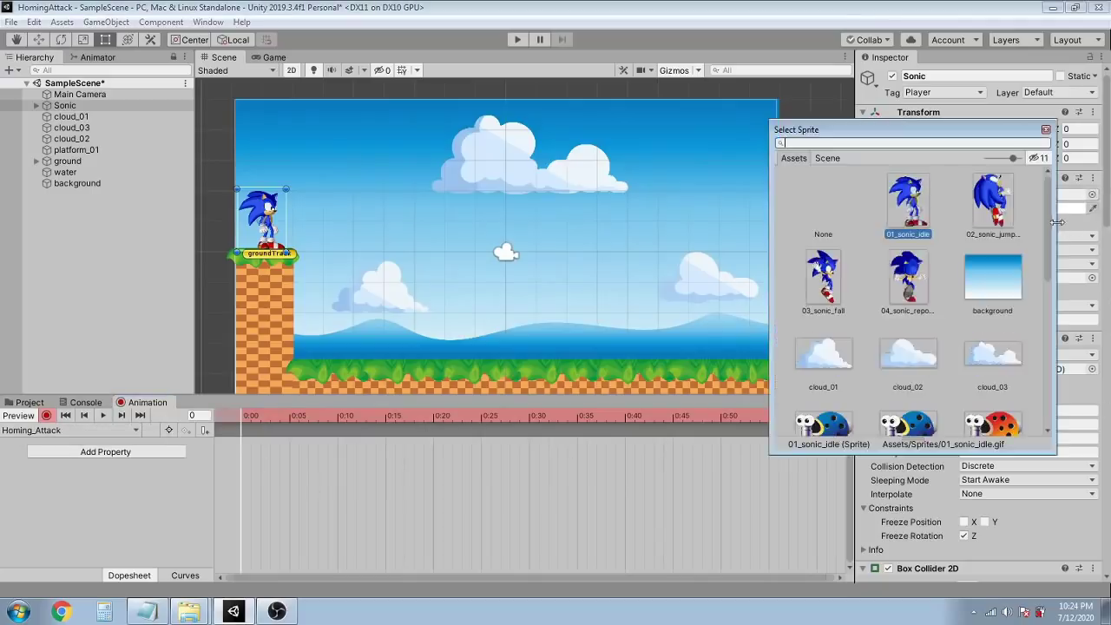
pyautogui.scroll(-3, 1052, 304)
pyautogui.scroll(-1, 1052, 305)
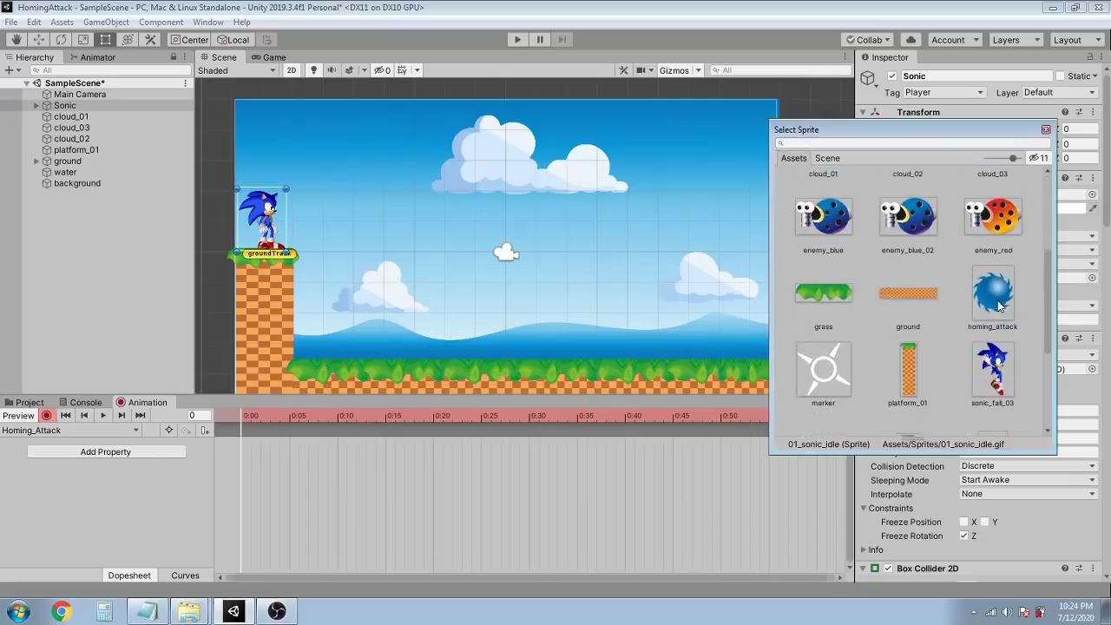
pyautogui.click(998, 304)
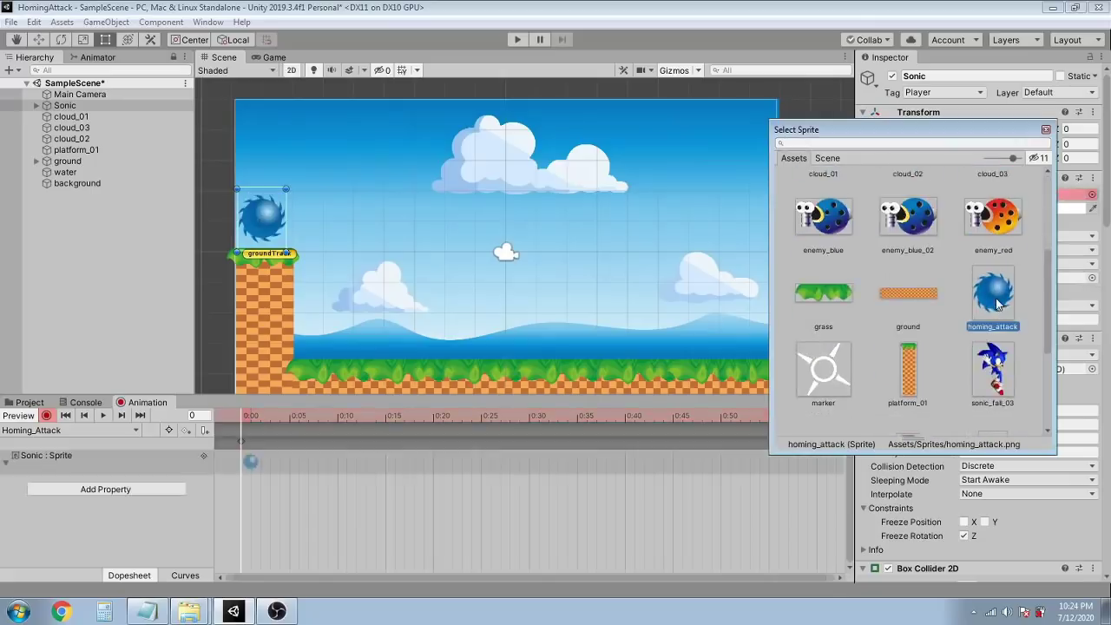
pyautogui.click(1046, 130)
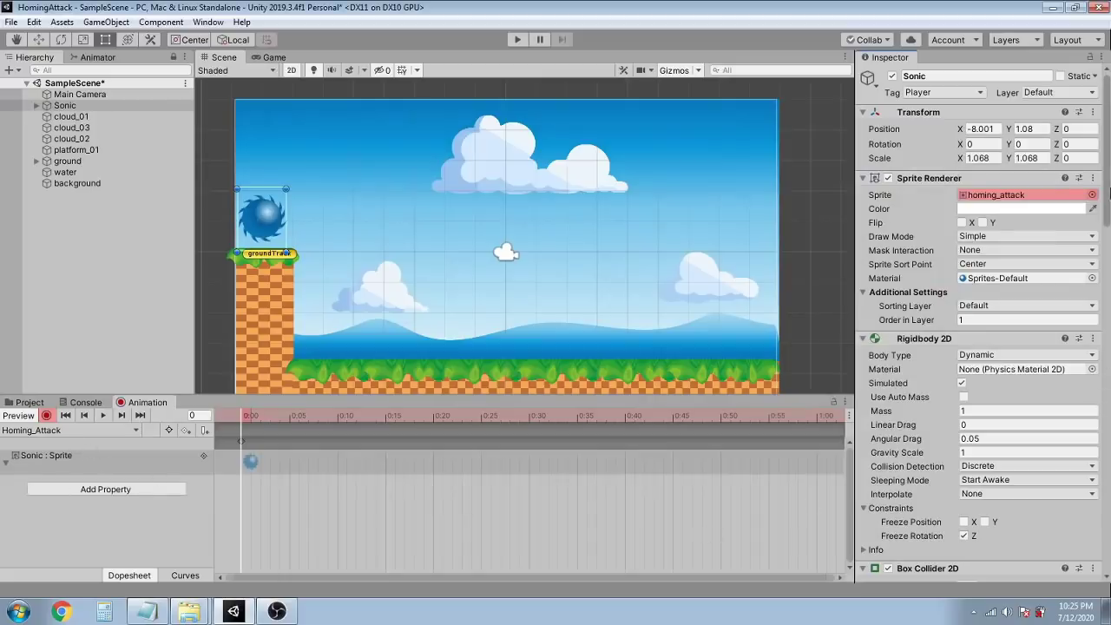
# Record the Circle Collider 2D and Trail Renderer as enabled and the Box Collider 2D as disabled at frame 0, then end recording
pyautogui.scroll(-10, 1102, 347)
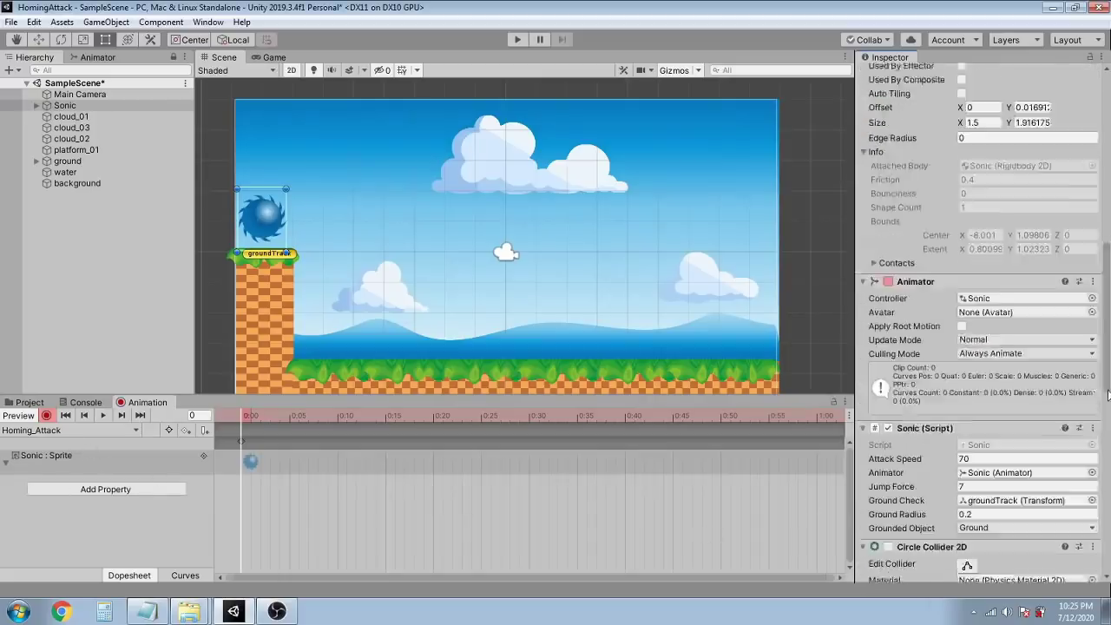
pyautogui.scroll(-3, 1102, 395)
pyautogui.click(887, 488)
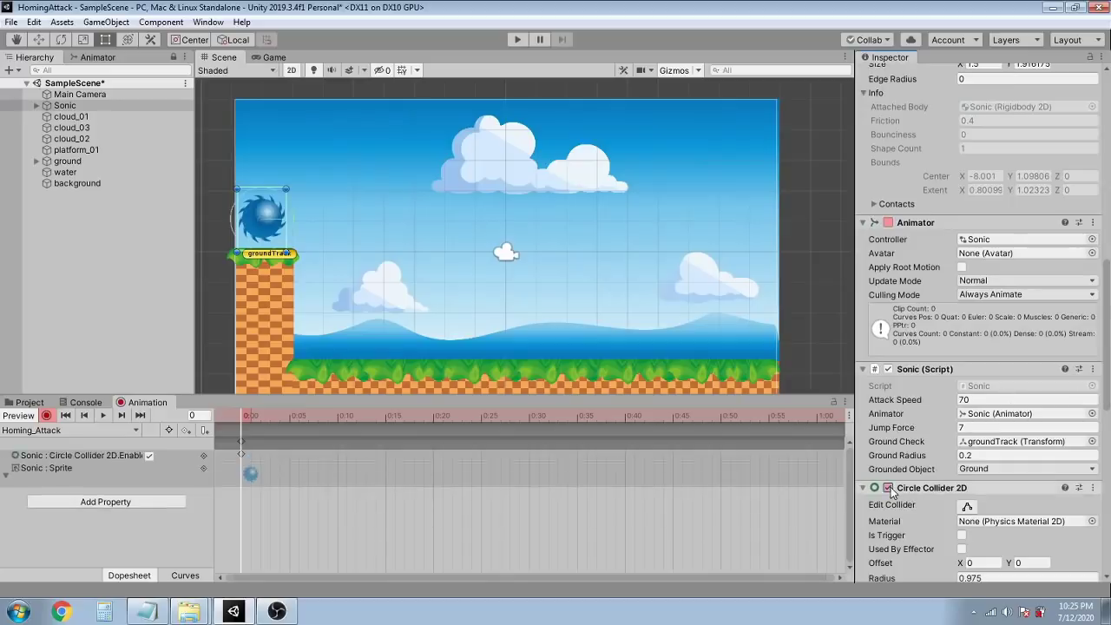
pyautogui.moveTo(1107, 410); pyautogui.dragTo(1107, 438)
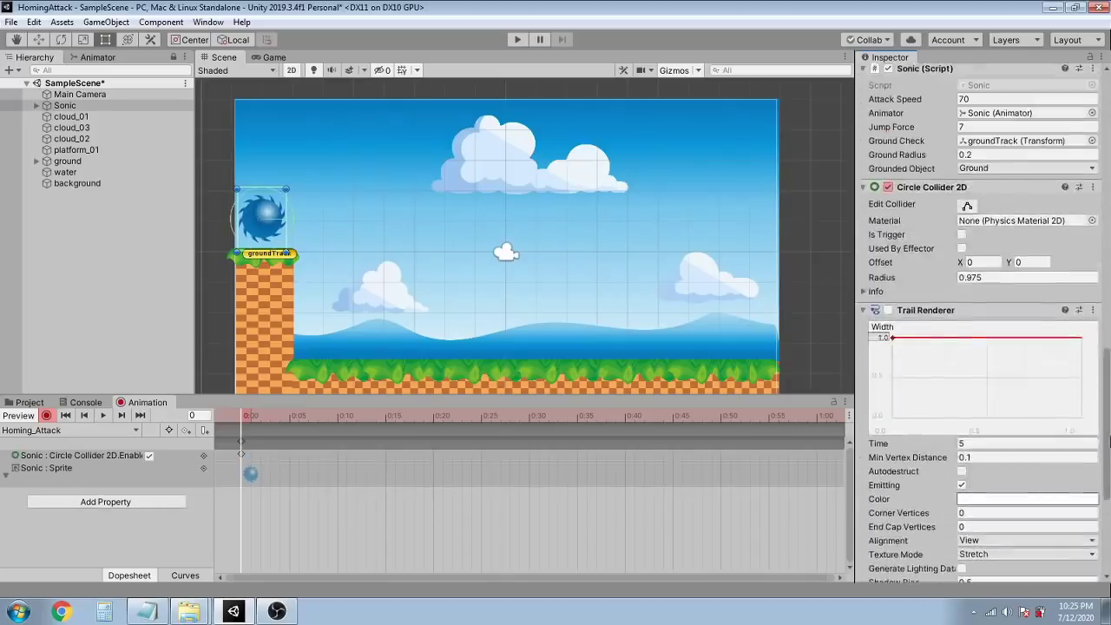
pyautogui.click(889, 311)
pyautogui.moveTo(1107, 399); pyautogui.dragTo(1109, 236)
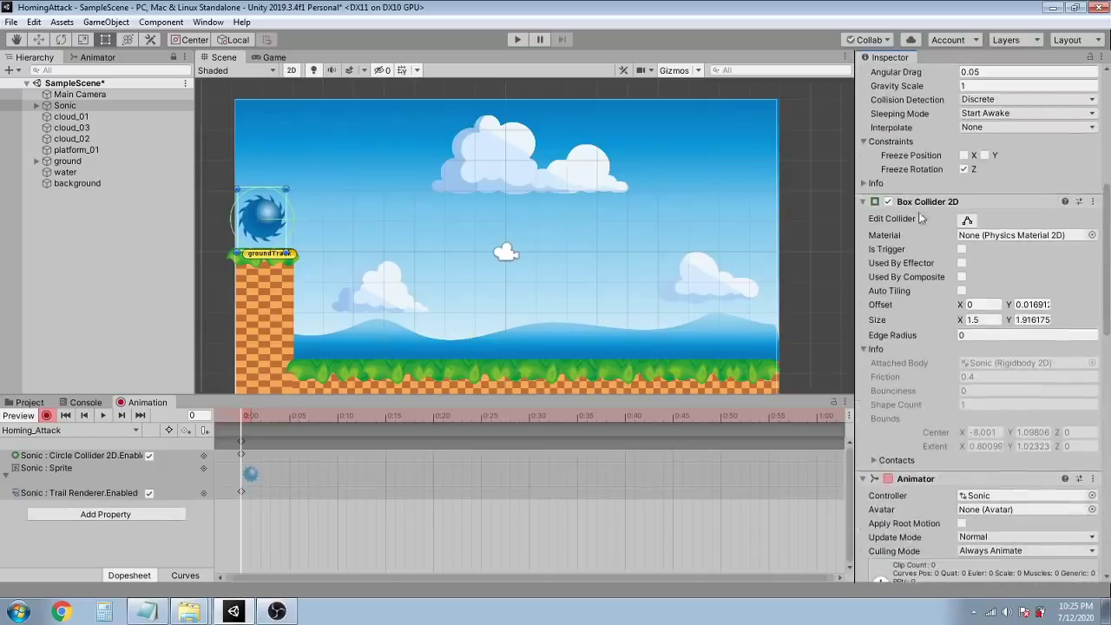
pyautogui.click(888, 203)
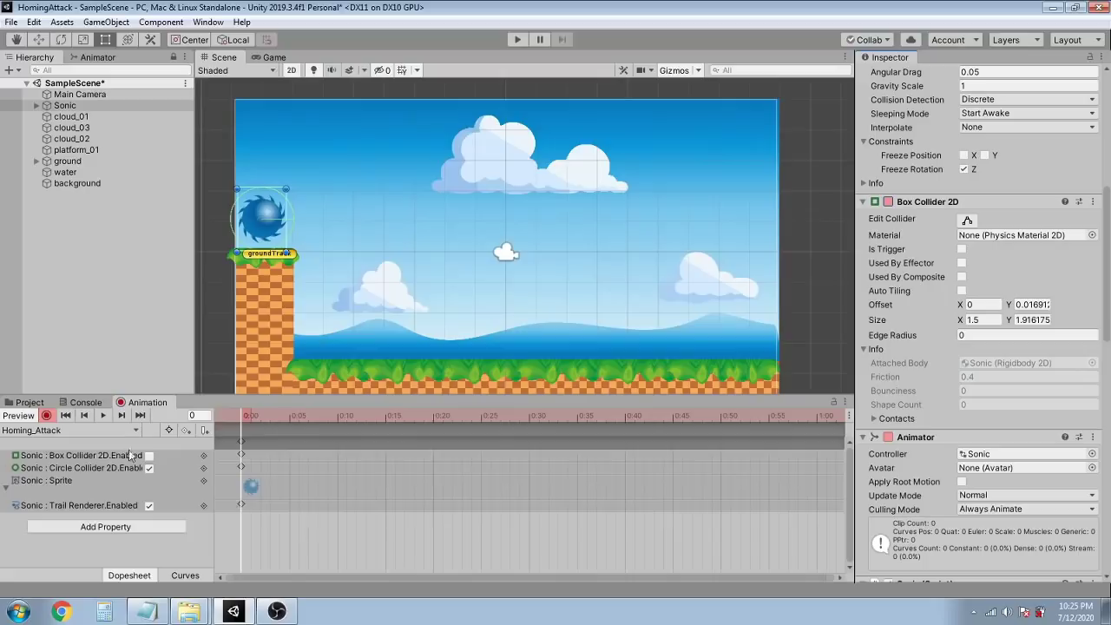
pyautogui.click(48, 415)
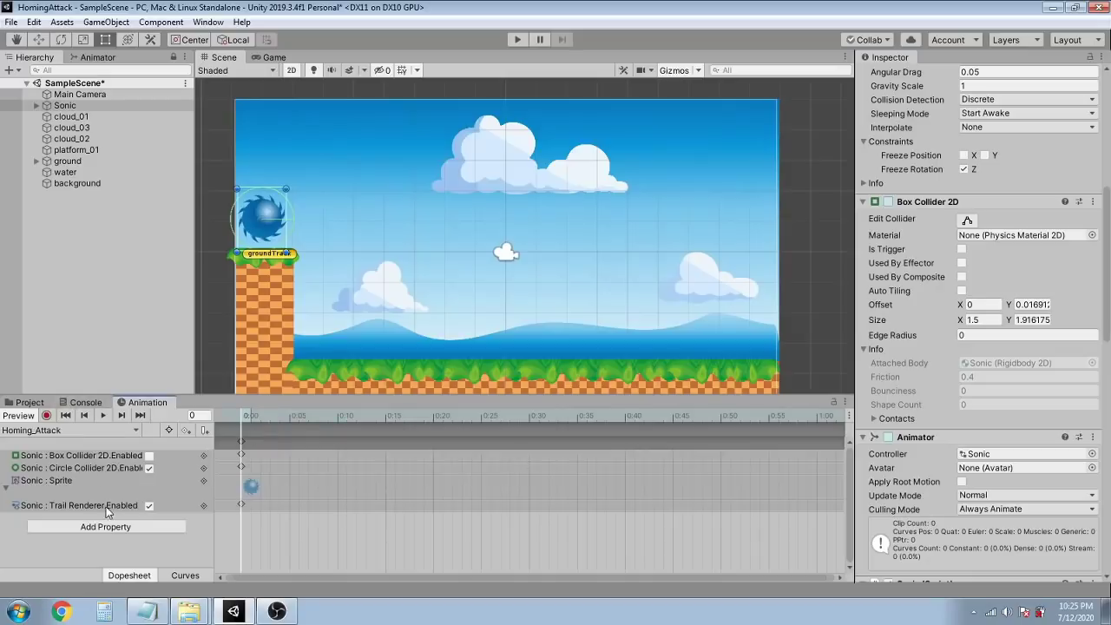
# Shrink Sonic's Circle Collider 2D to a radius of about 0.72 so it fits the homing attack ball
pyautogui.moveTo(1106, 319); pyautogui.dragTo(1109, 415)
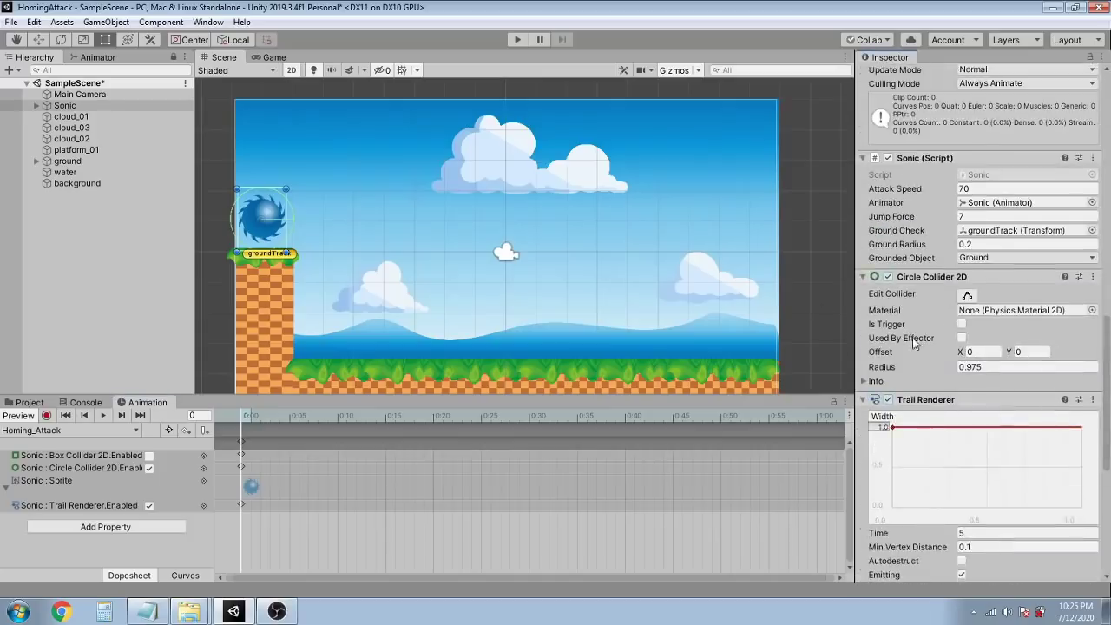
pyautogui.click(966, 296)
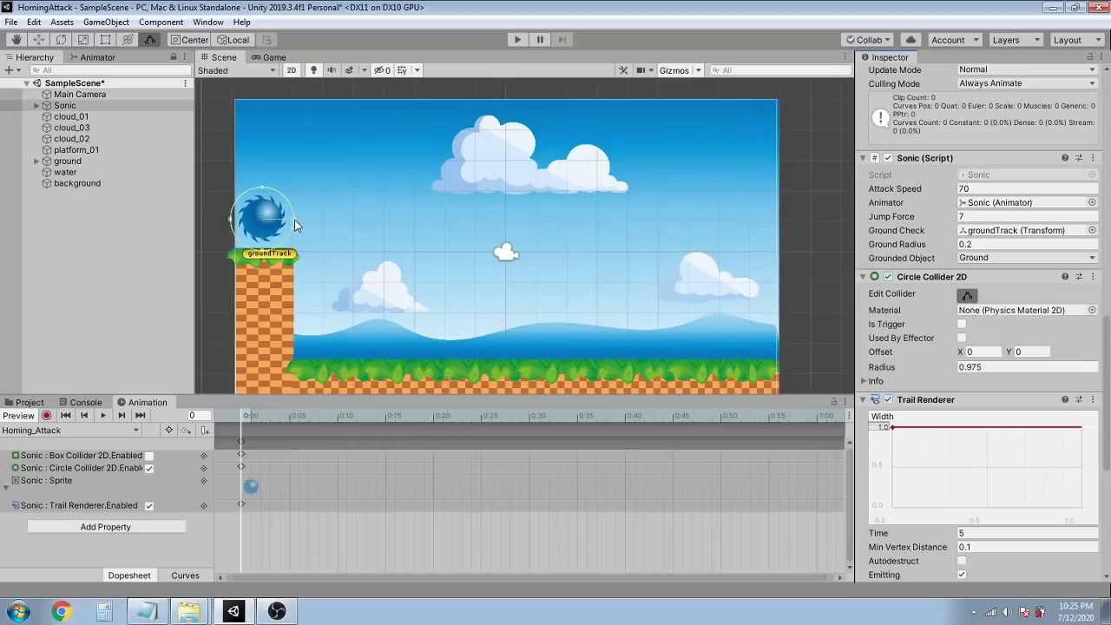
pyautogui.moveTo(294, 221); pyautogui.dragTo(288, 223)
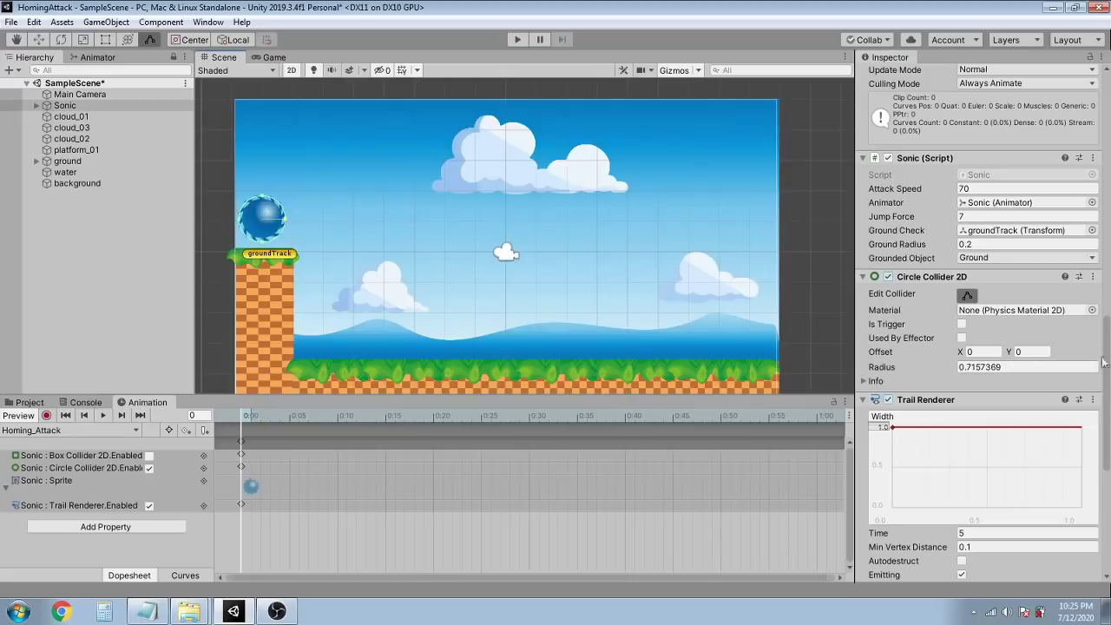
pyautogui.click(966, 295)
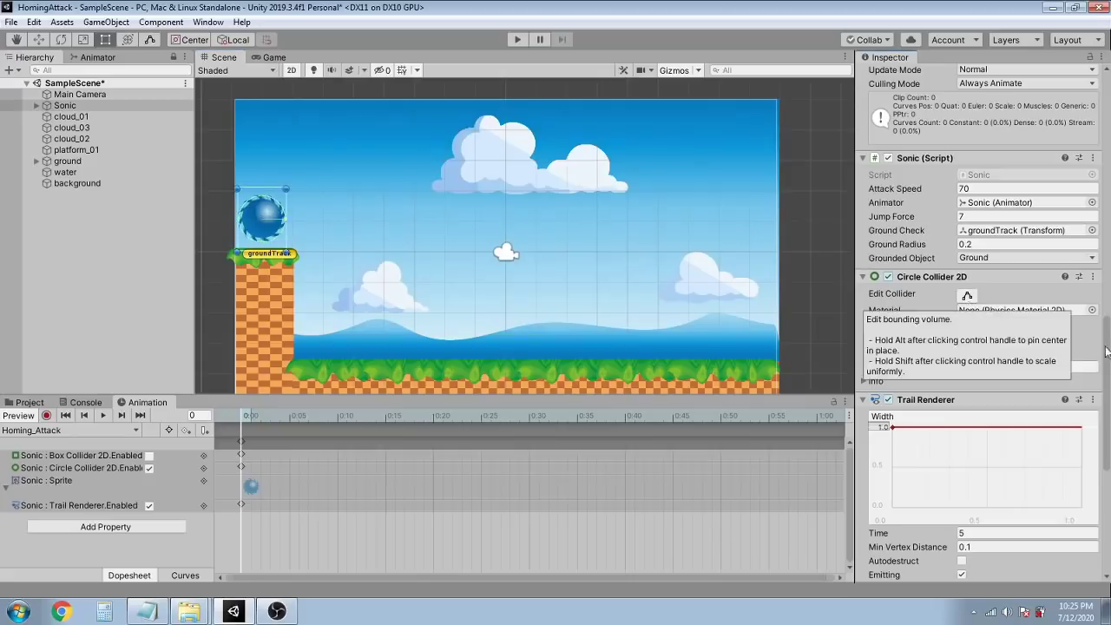
# Set the time of Sonic's Trail Renderer to 0.3
pyautogui.scroll(-2, 1105, 351)
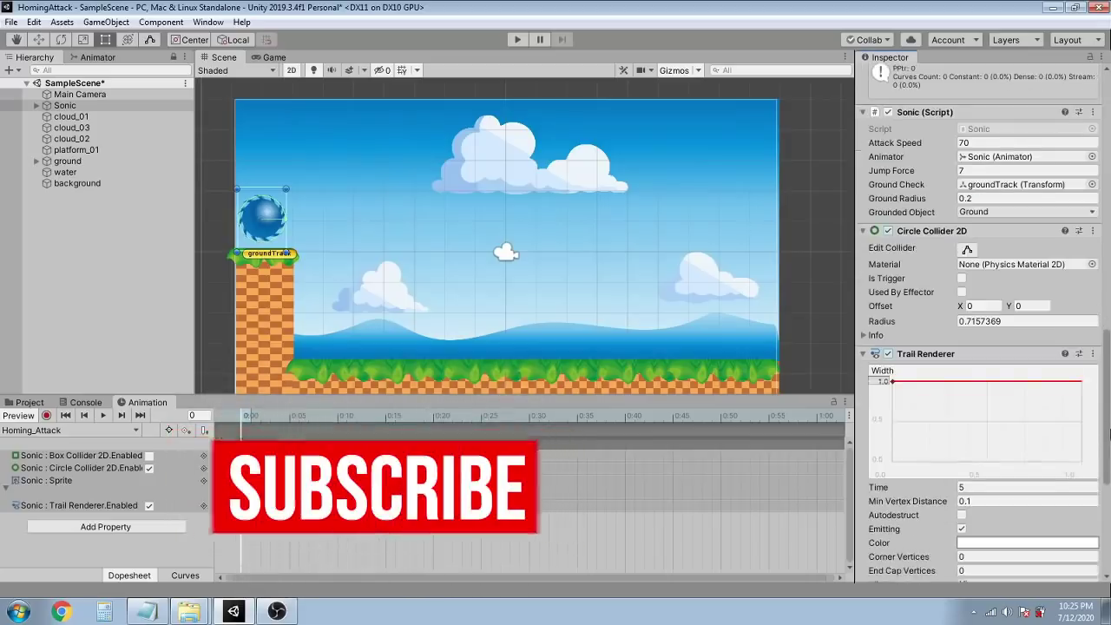
pyautogui.scroll(-5, 1107, 416)
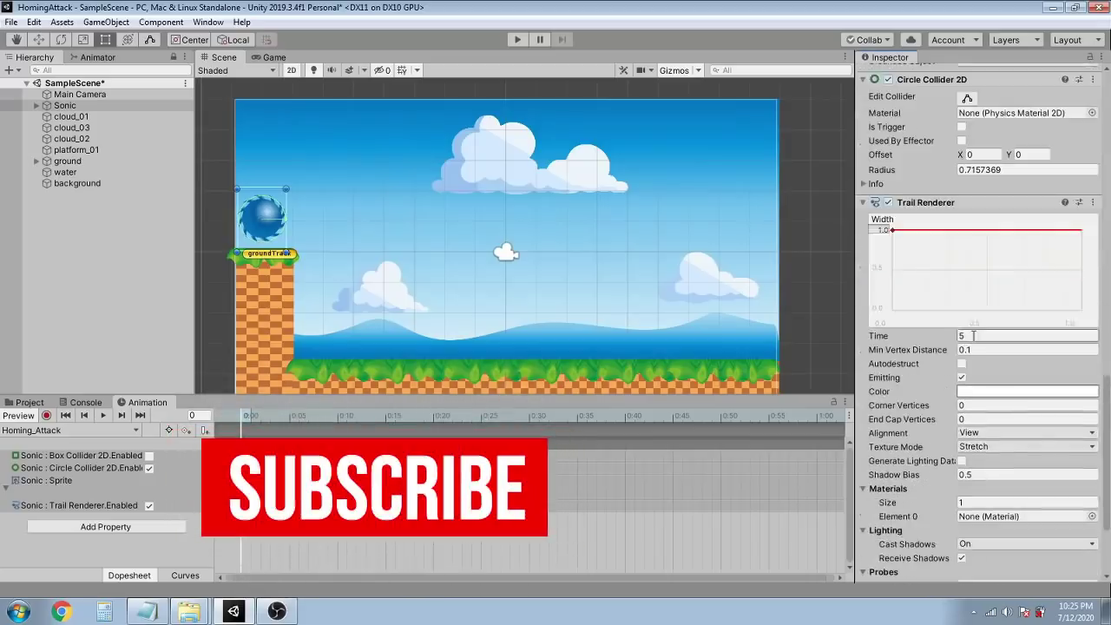
pyautogui.click(973, 335)
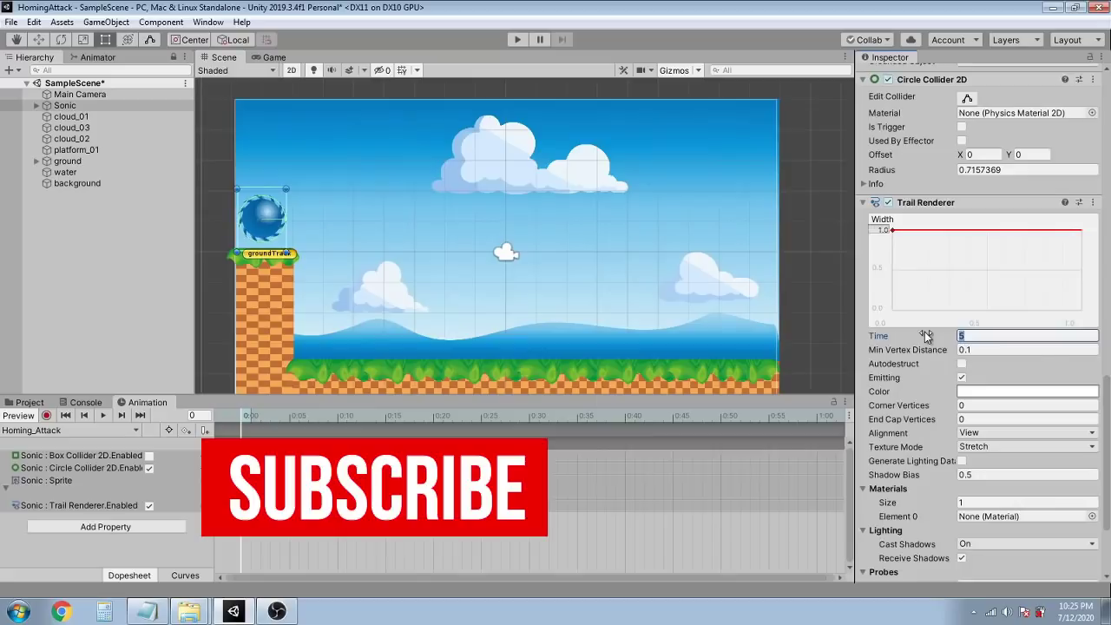
pyautogui.write('0.3')
pyautogui.press('Return')
# Assign the Sprites-Default material to Element 0 of Sonic's Trail Renderer
pyautogui.scroll(-2, 1106, 434)
pyautogui.scroll(-2, 1109, 444)
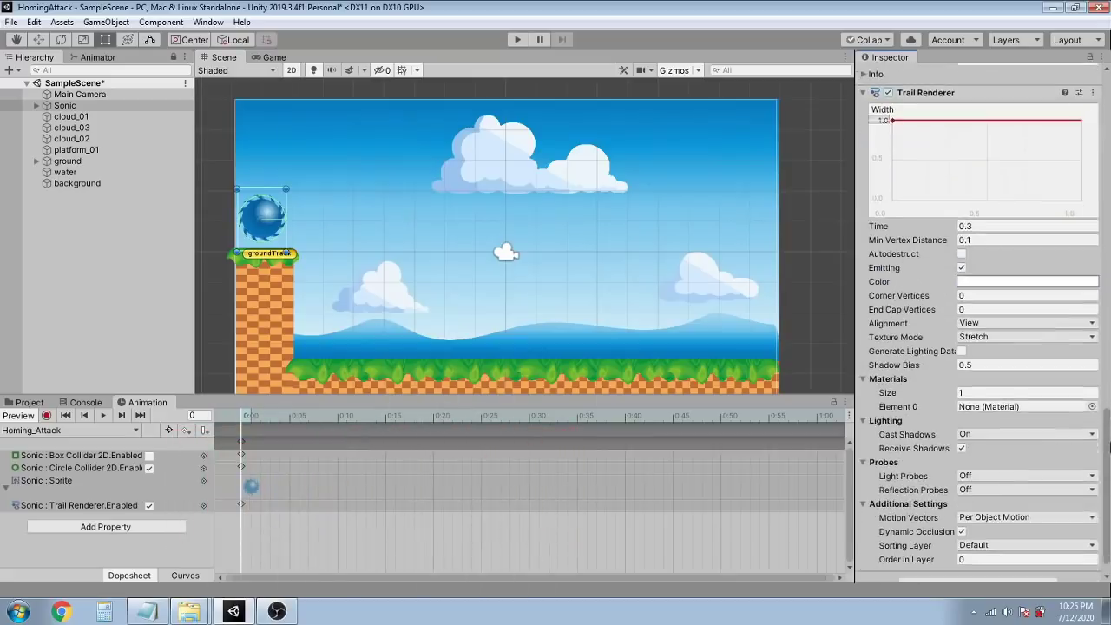
pyautogui.click(1092, 406)
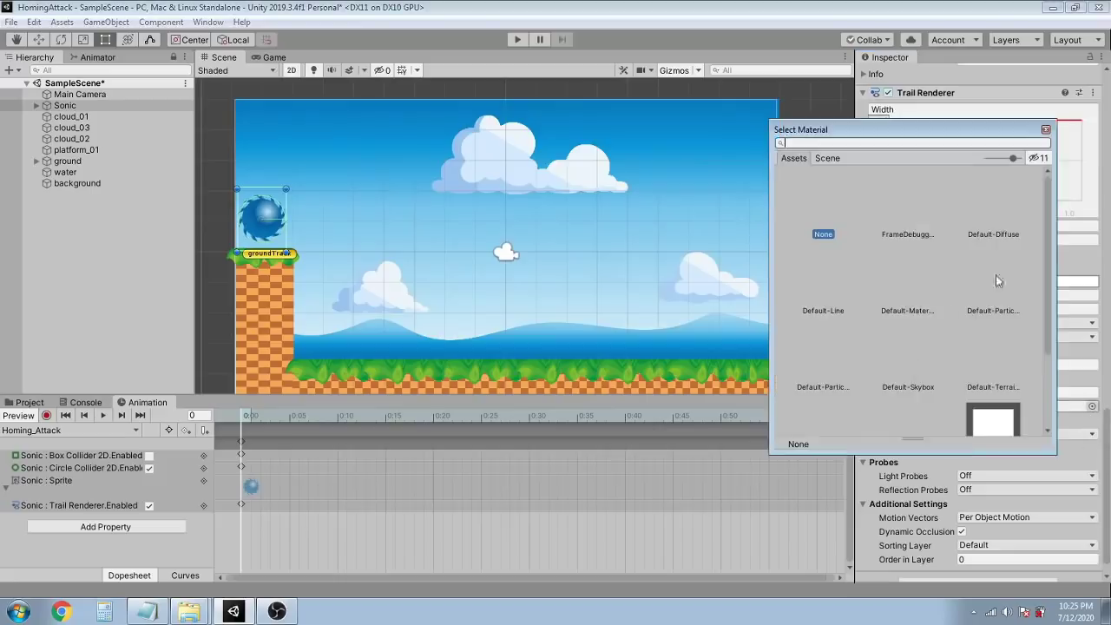
pyautogui.moveTo(1048, 264); pyautogui.dragTo(1049, 296)
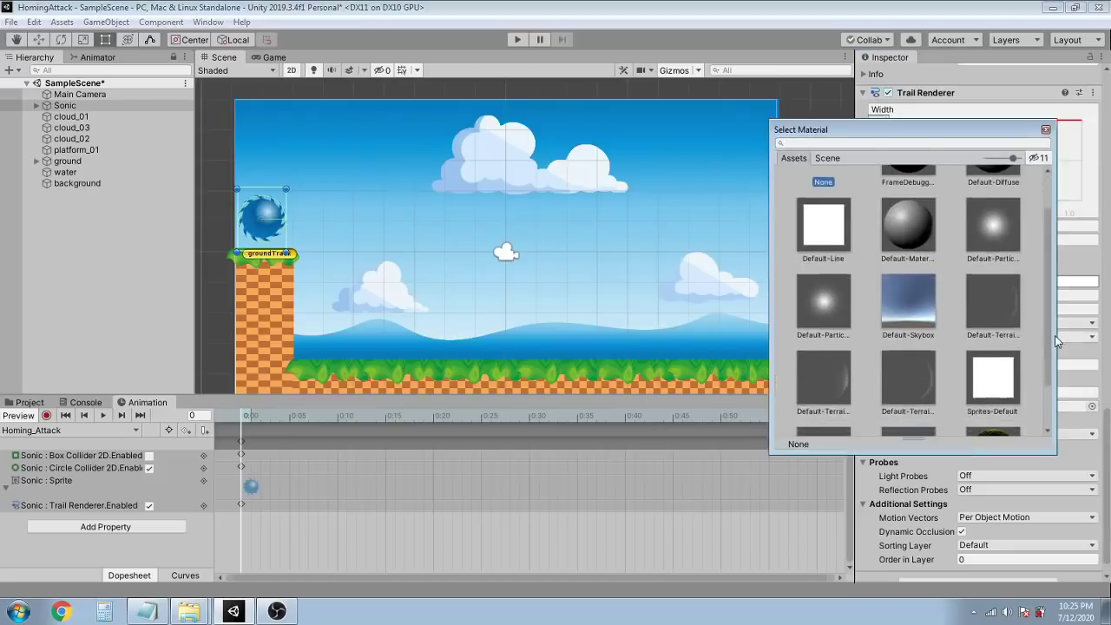
pyautogui.click(1007, 391)
pyautogui.click(1046, 130)
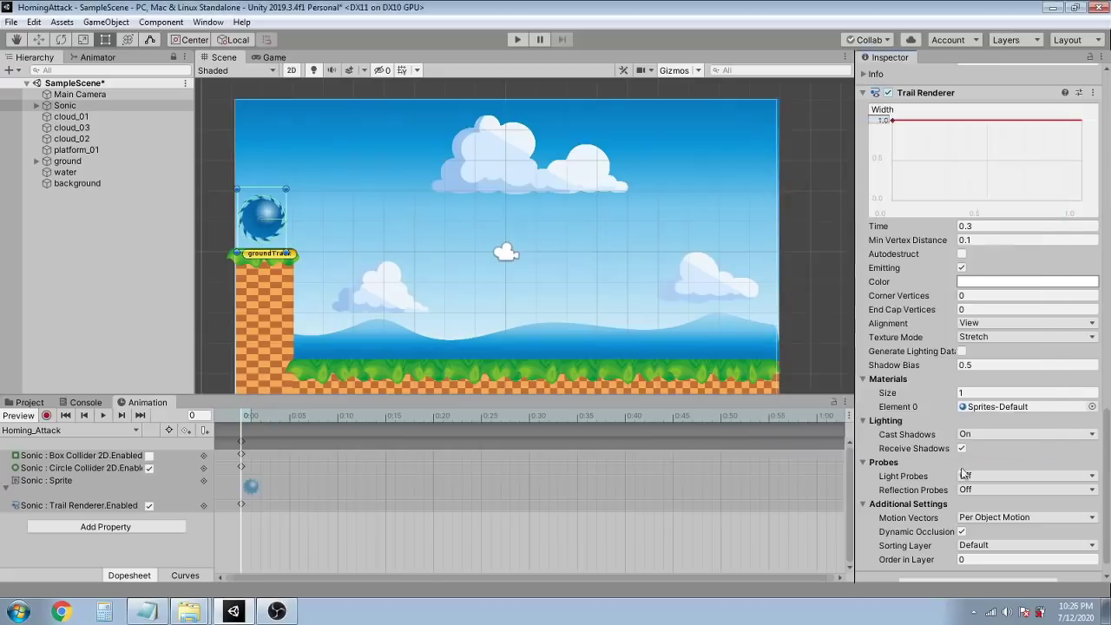
# Set the start color of the Trail Renderer's color gradient to blue, hexadecimal 1F14F6
pyautogui.click(994, 282)
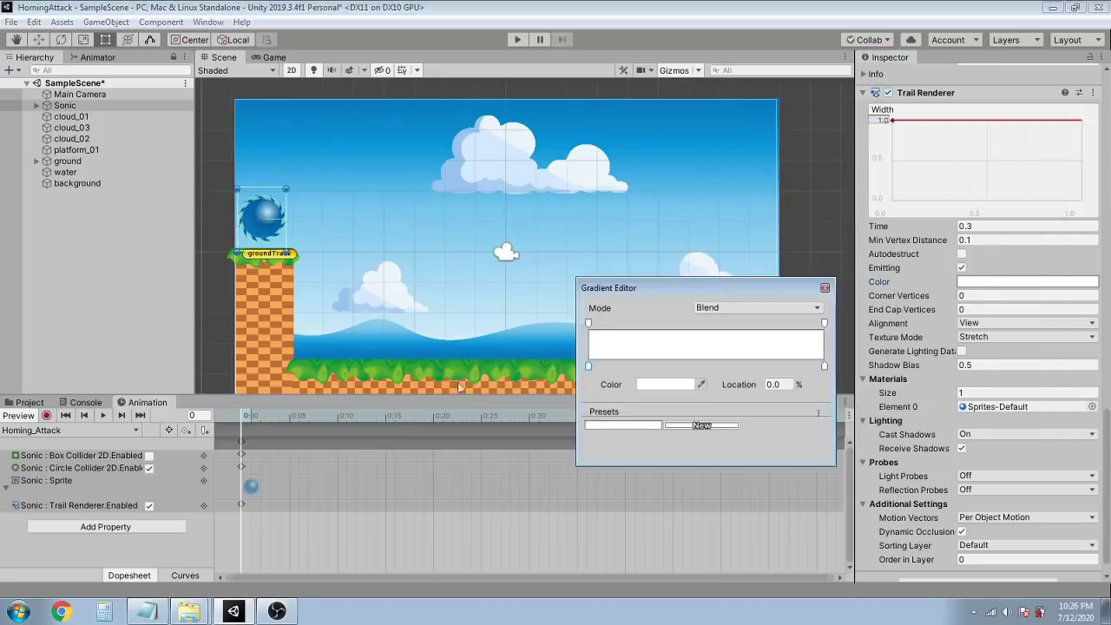
pyautogui.click(589, 367)
pyautogui.click(668, 385)
pyautogui.moveTo(141, 368)
pyautogui.mouseDown()
pyautogui.moveTo(225, 252)
pyautogui.moveTo(206, 282)
pyautogui.mouseUp()
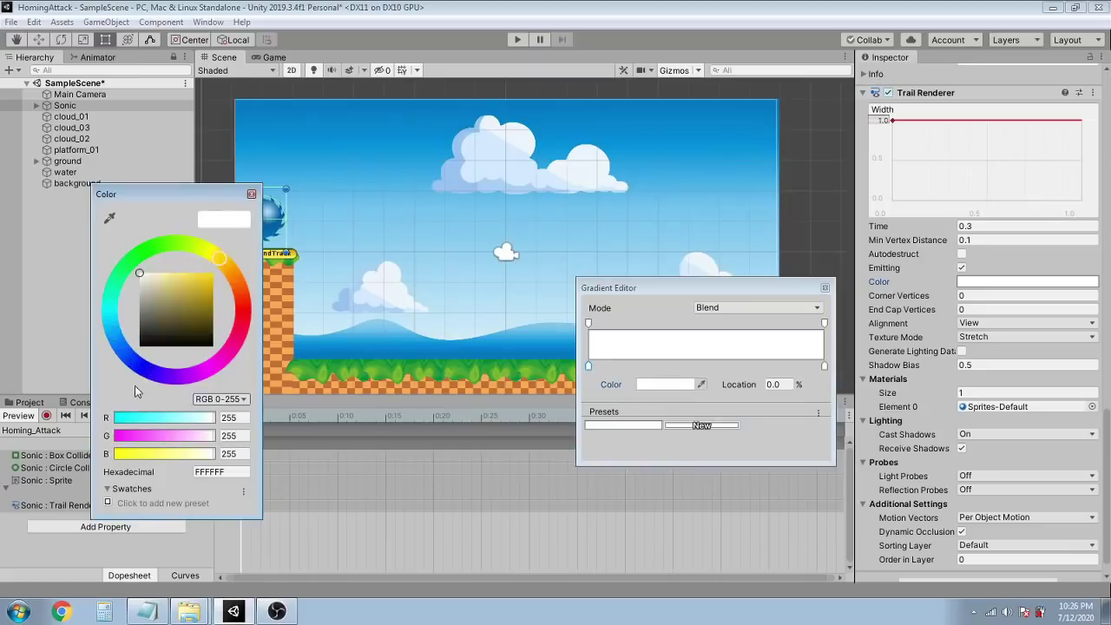
pyautogui.moveTo(145, 373); pyautogui.dragTo(157, 344)
pyautogui.moveTo(180, 293); pyautogui.dragTo(209, 276)
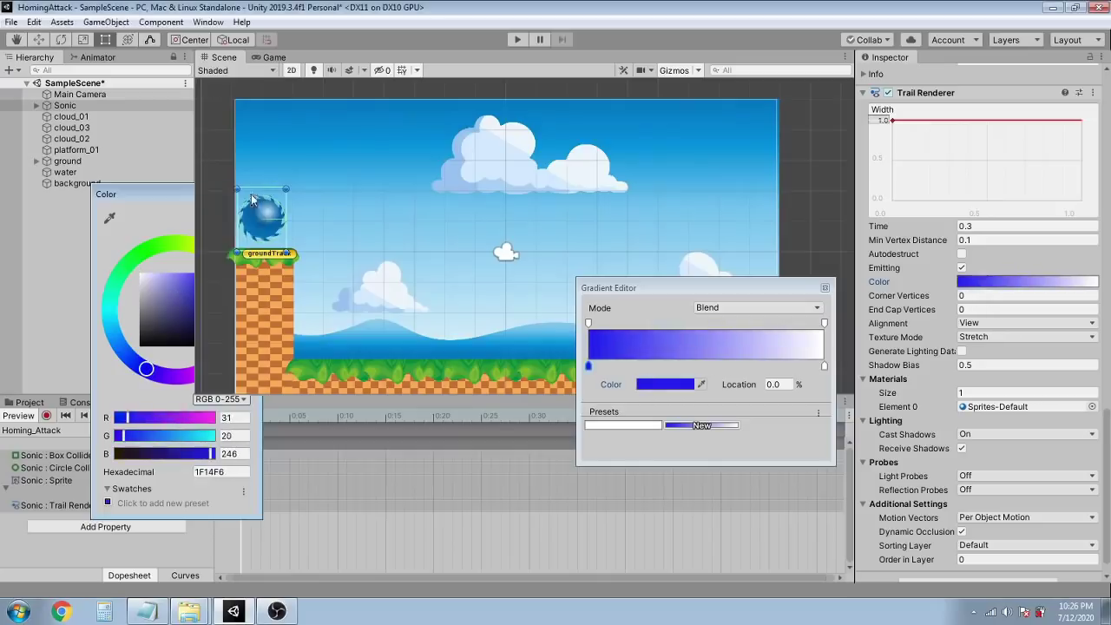
pyautogui.click(251, 195)
# Lower the alpha at the end of the trail's color gradient to 128 and close the gradient editor
pyautogui.click(825, 323)
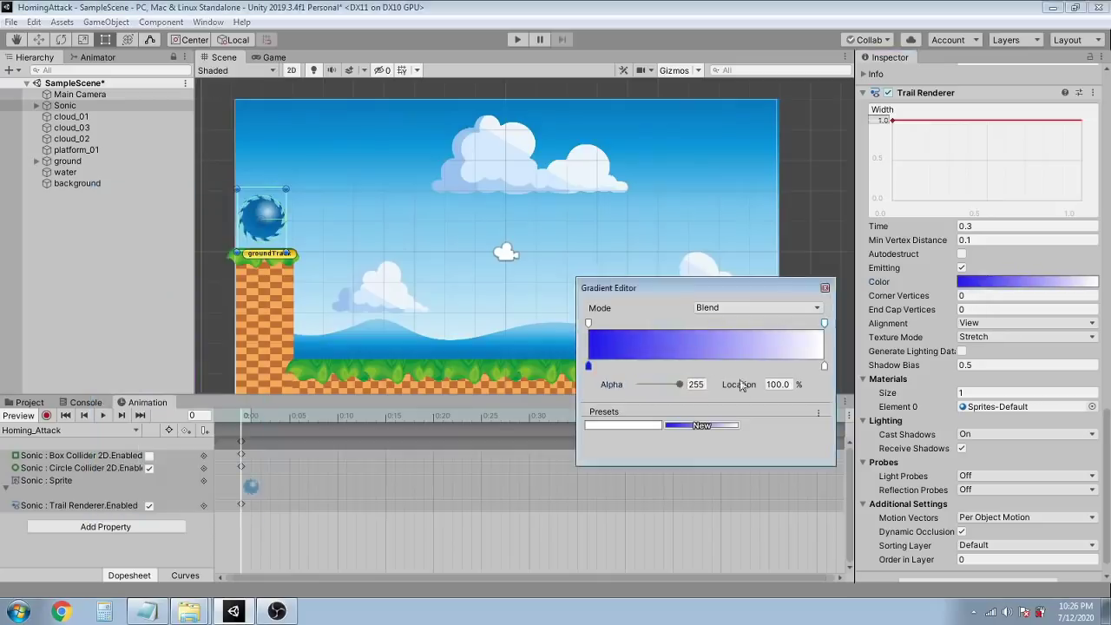
pyautogui.moveTo(680, 388); pyautogui.dragTo(622, 387)
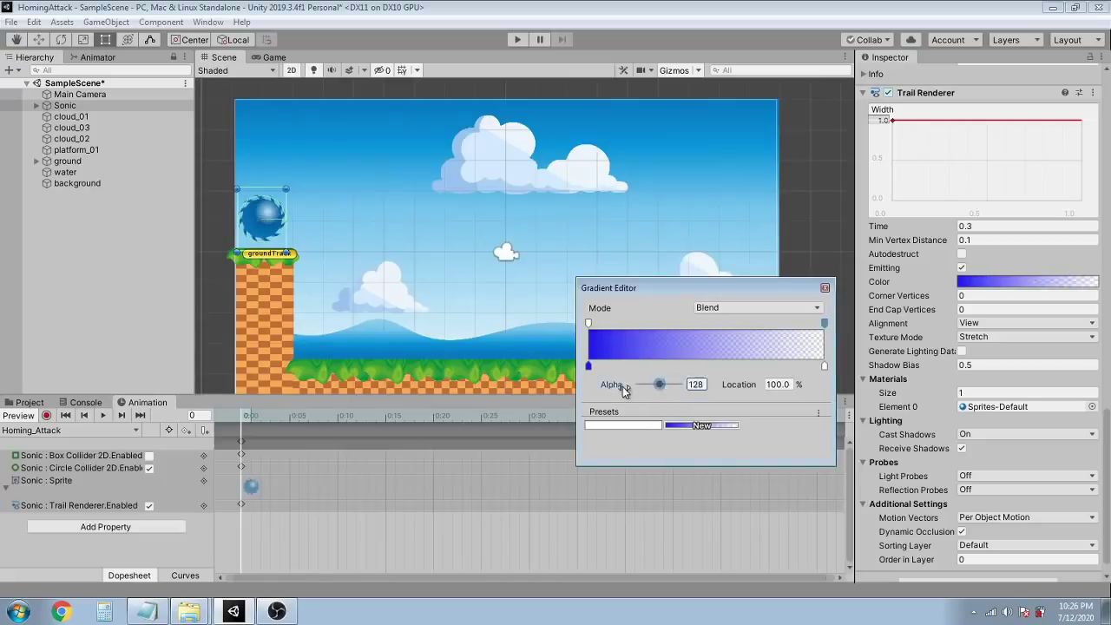
pyautogui.click(825, 289)
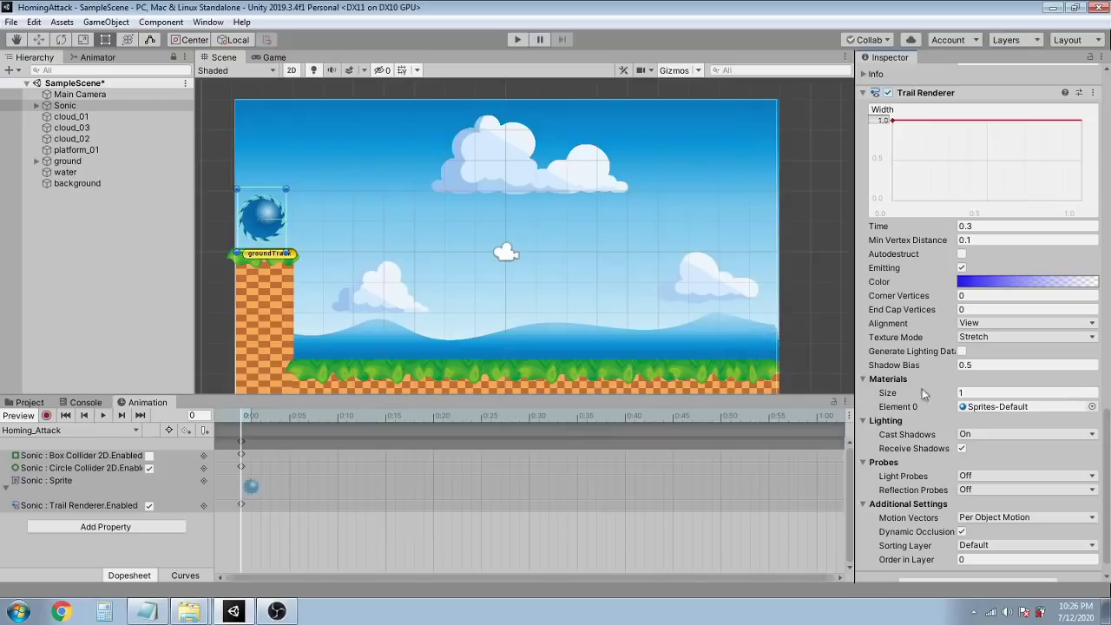
pyautogui.moveTo(1109, 455); pyautogui.dragTo(1108, 428)
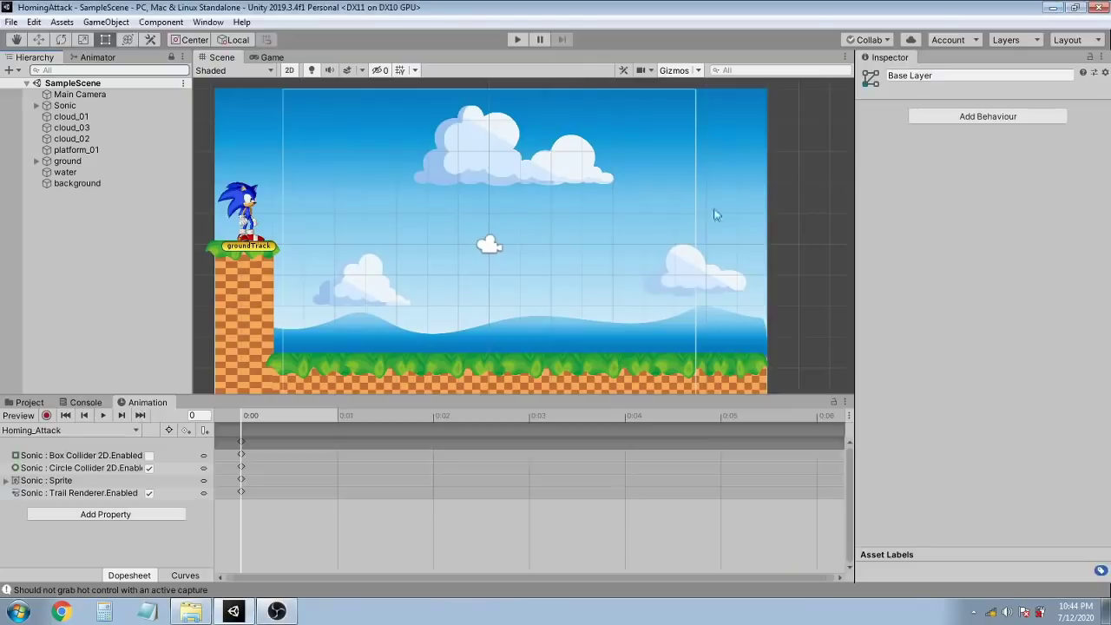
# Show the Animator with more room for its state graph and add a bool parameter named IsAttacking
pyautogui.click(96, 59)
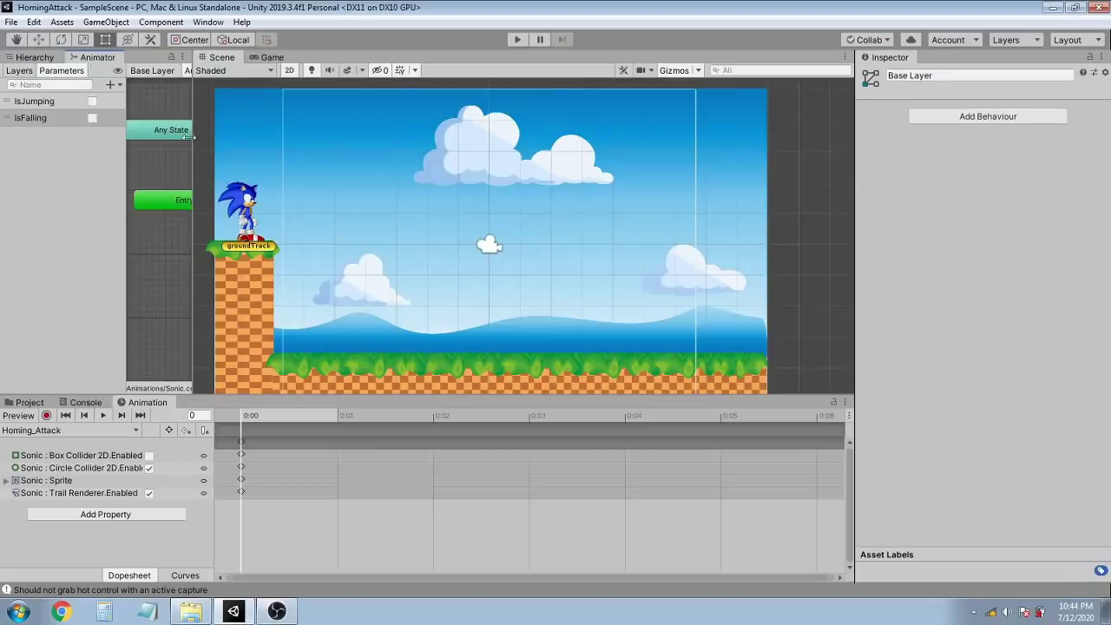
pyautogui.moveTo(192, 149); pyautogui.dragTo(693, 170)
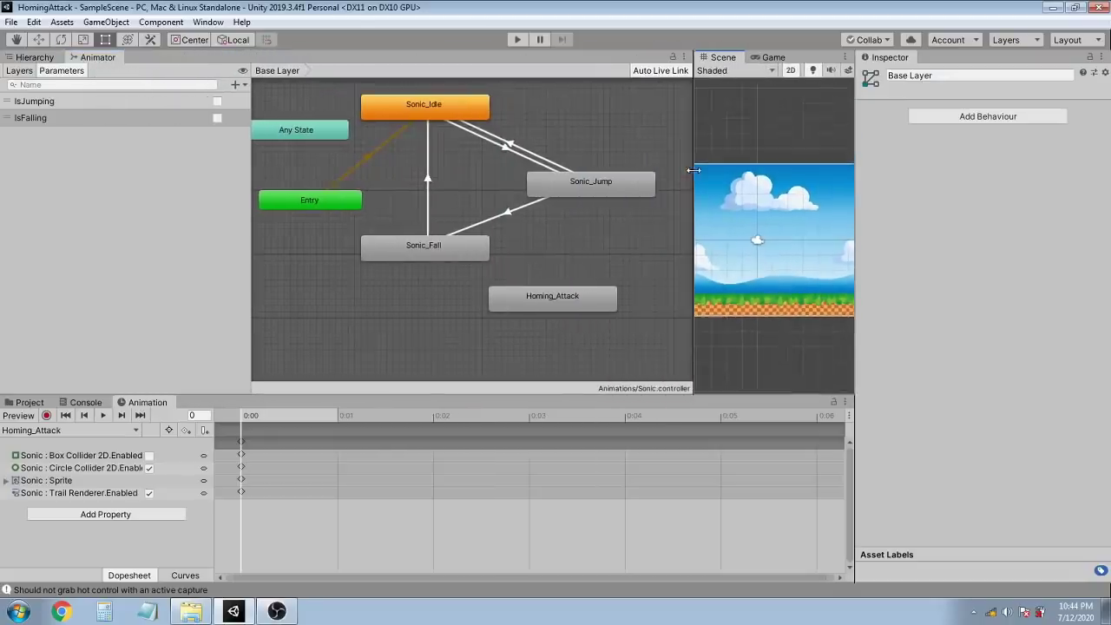
pyautogui.click(236, 84)
pyautogui.click(259, 132)
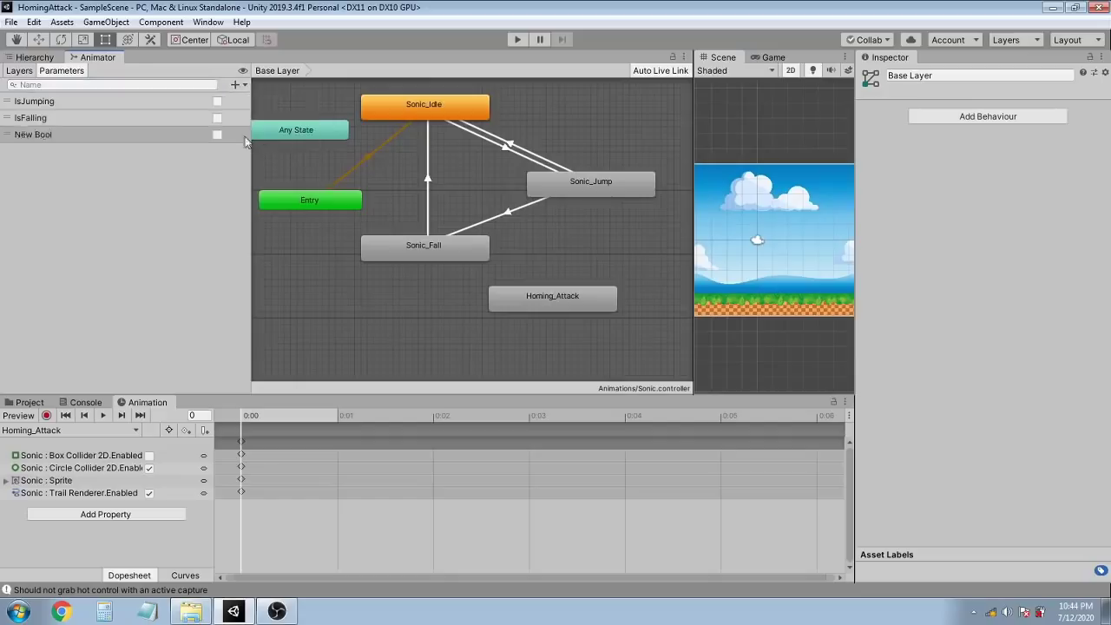
pyautogui.write('Is')
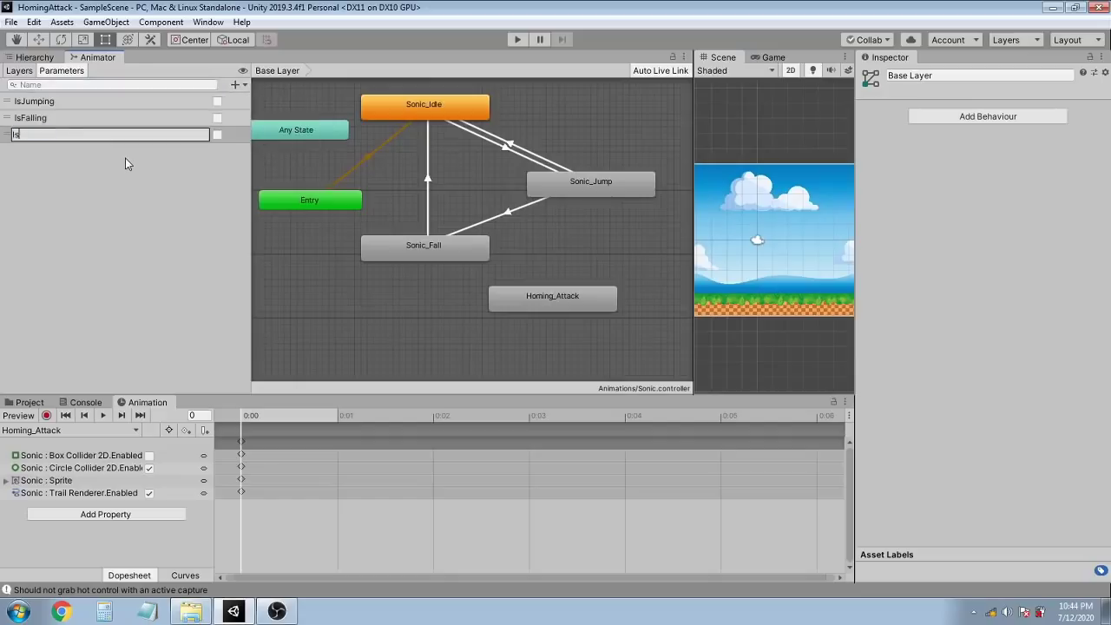
pyautogui.write('Attacking')
pyautogui.press('Return')
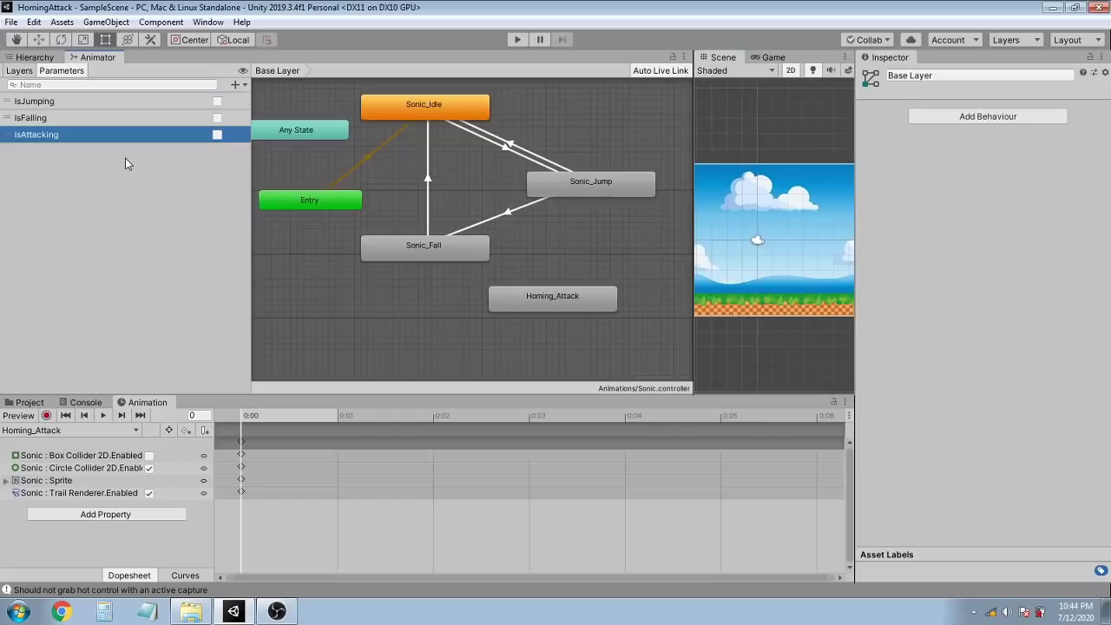
# Create a transition from the Sonic_Jump state to the Homing_Attack state
pyautogui.click(553, 304)
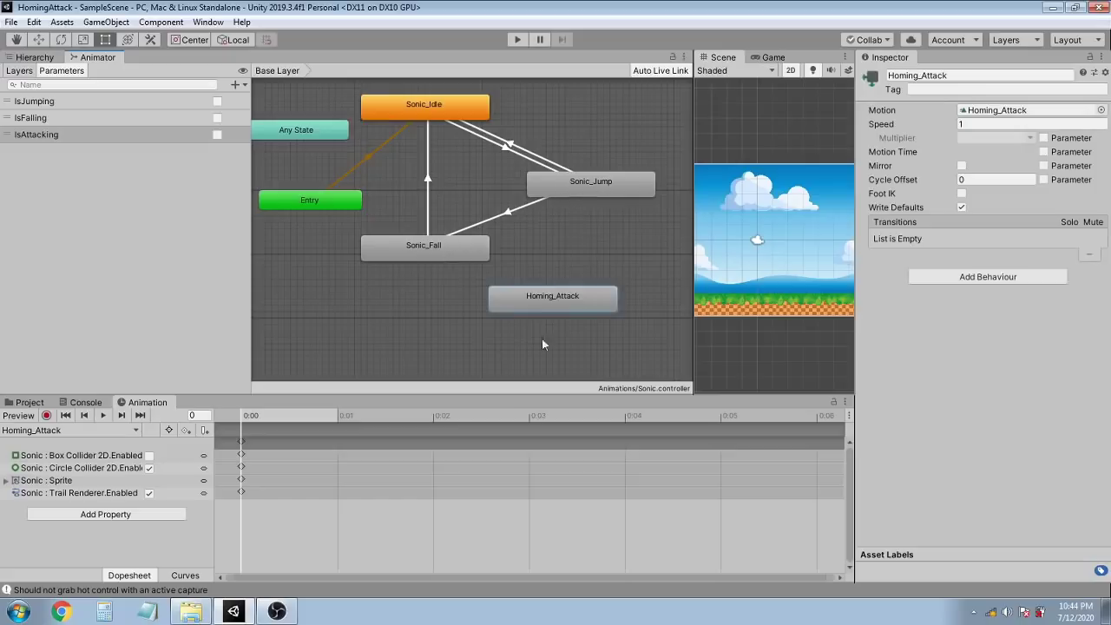
pyautogui.click(596, 191)
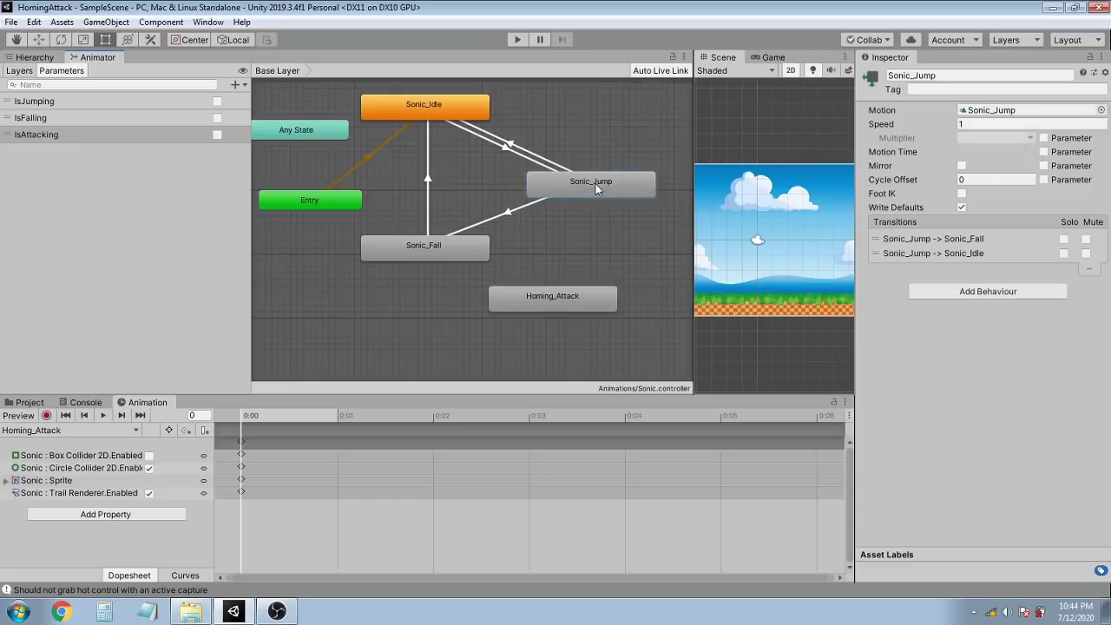
pyautogui.rightClick(596, 190)
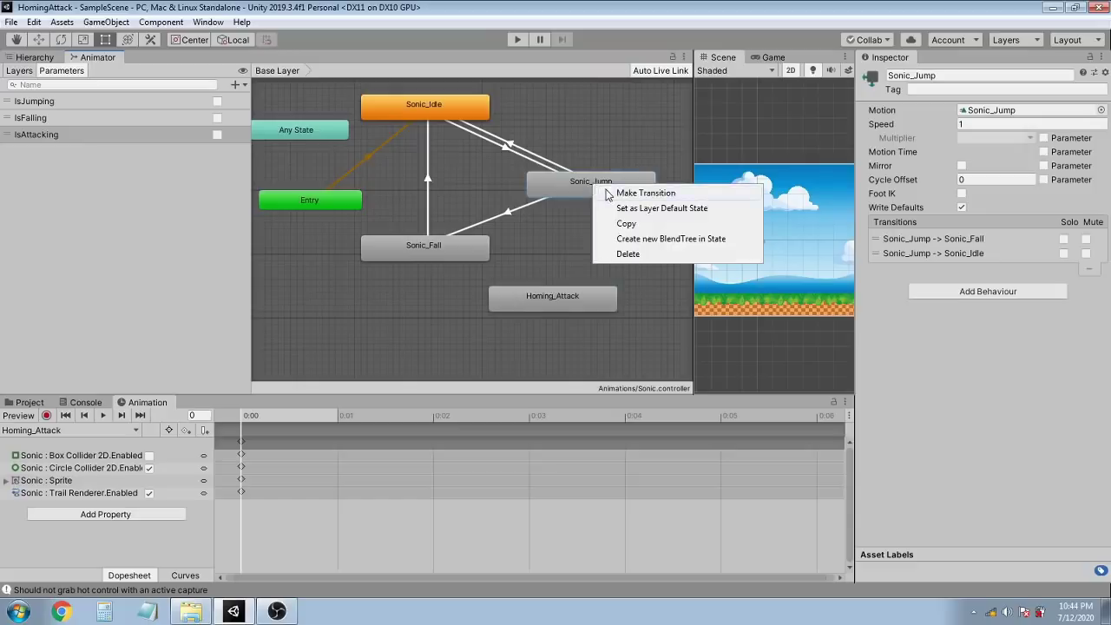
pyautogui.click(607, 194)
pyautogui.click(549, 299)
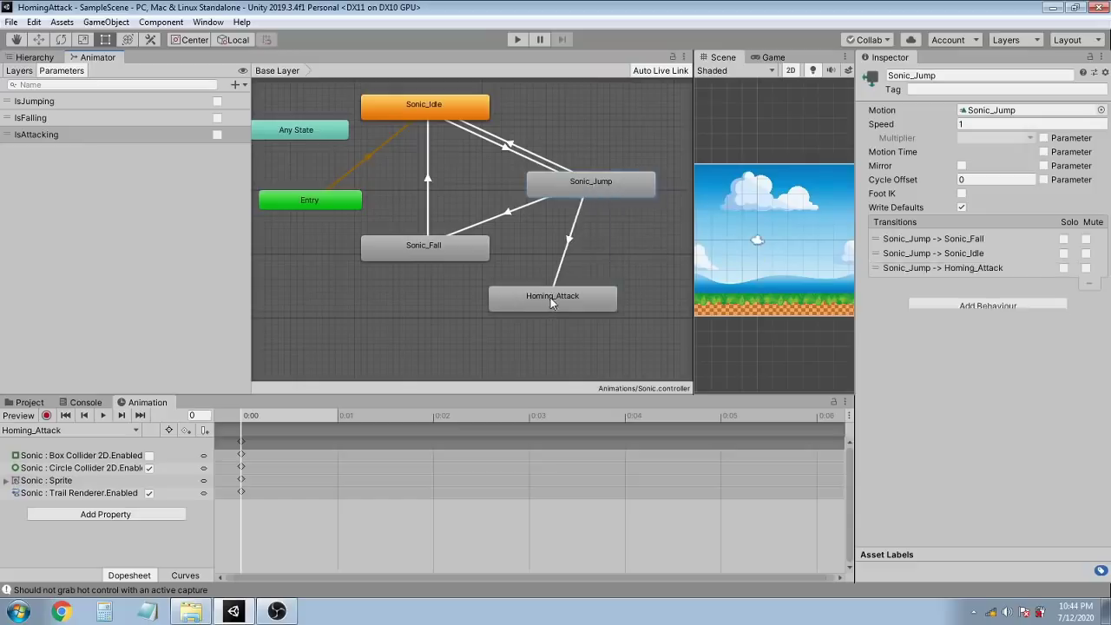
# Add the condition IsAttacking true to the Sonic_Jump to Homing_Attack transition
pyautogui.click(570, 245)
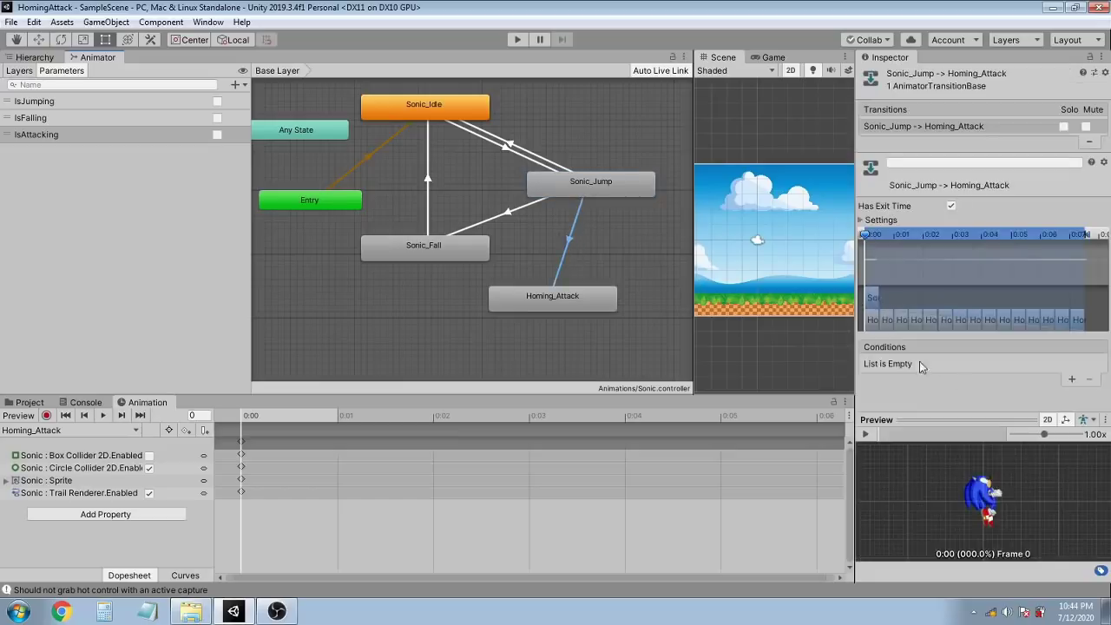
pyautogui.click(1071, 380)
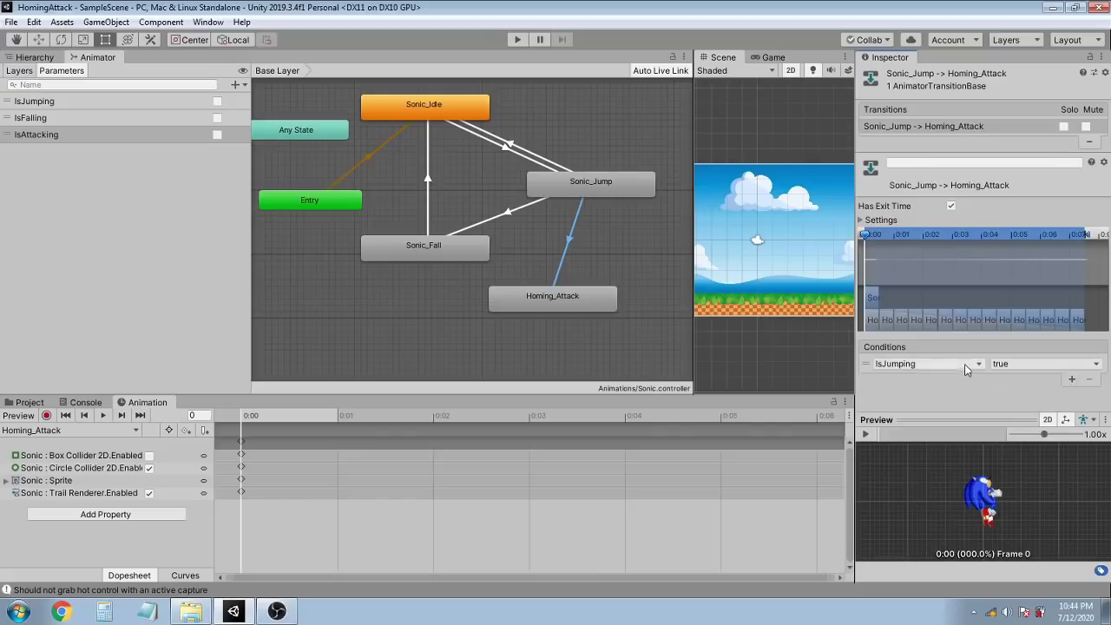
pyautogui.click(936, 364)
pyautogui.click(907, 431)
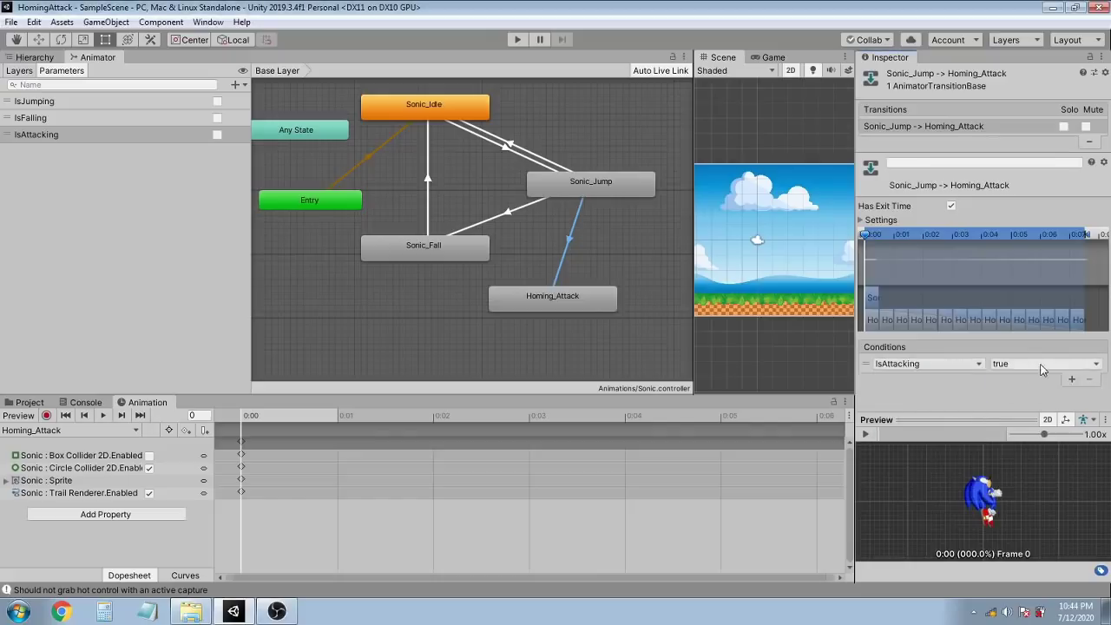
# Move the Homing_Attack state farther below Sonic_Jump and create a transition to it from Sonic_Fall
pyautogui.click(560, 303)
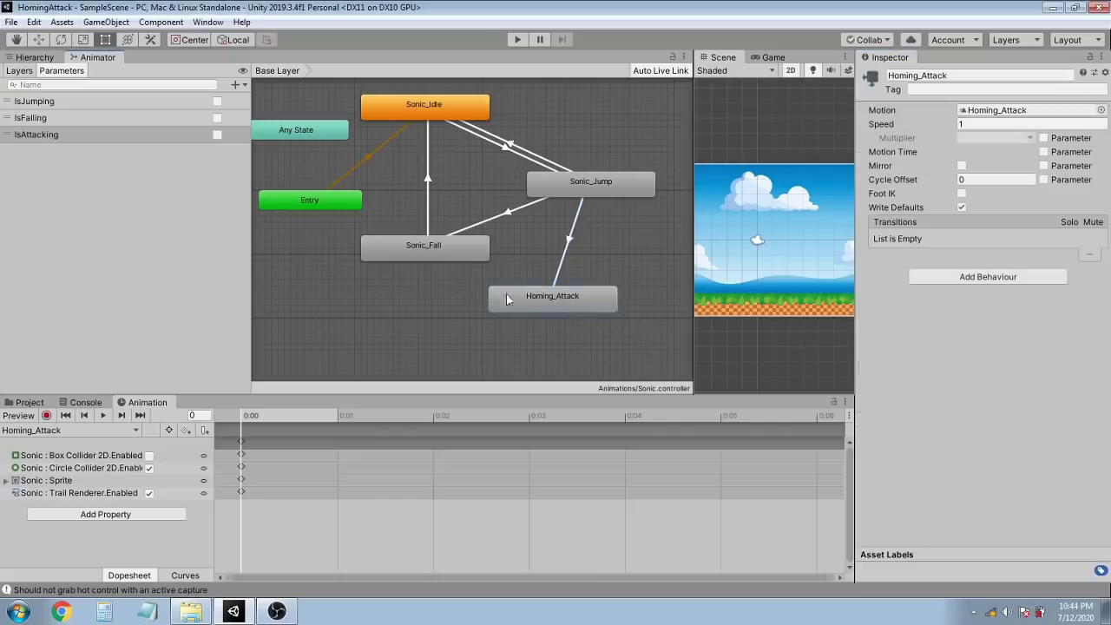
pyautogui.moveTo(539, 341); pyautogui.dragTo(572, 336)
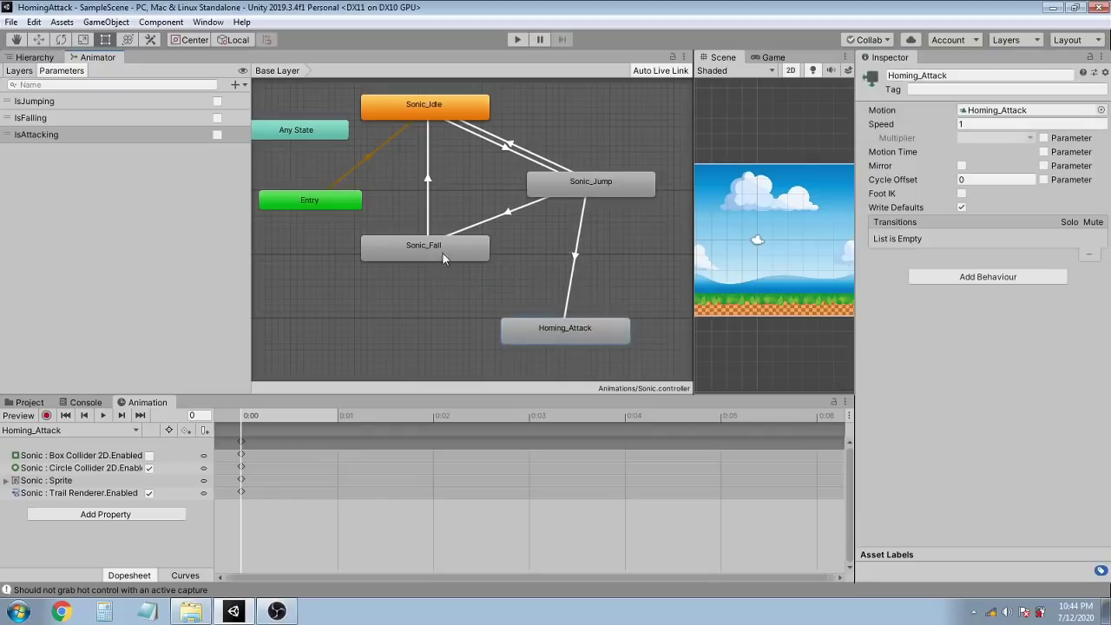
pyautogui.click(446, 252)
pyautogui.rightClick(445, 253)
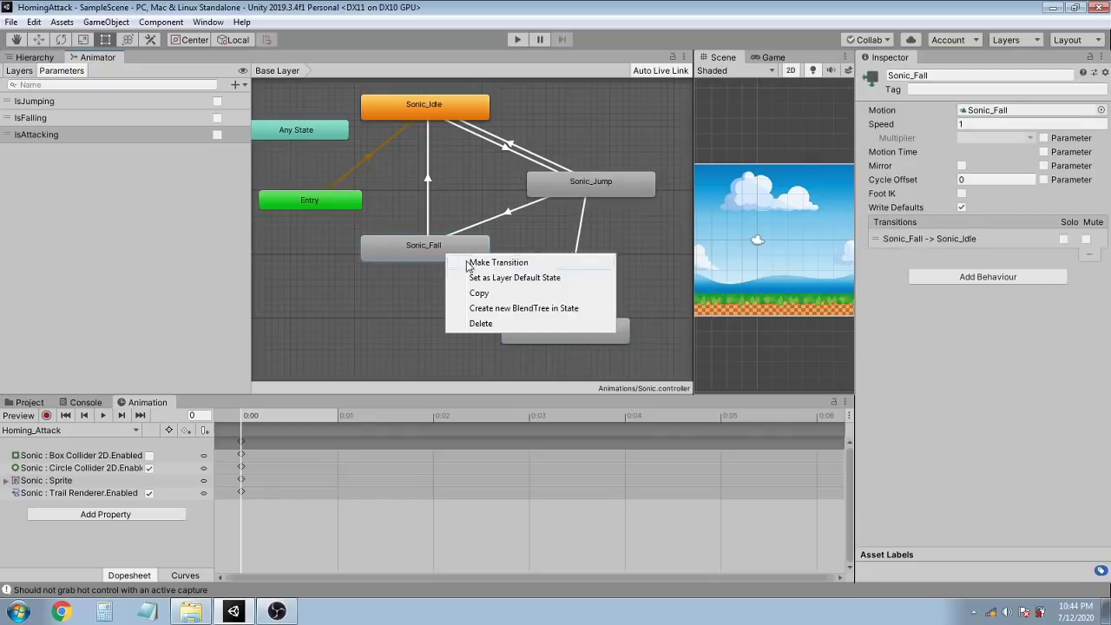
pyautogui.click(469, 263)
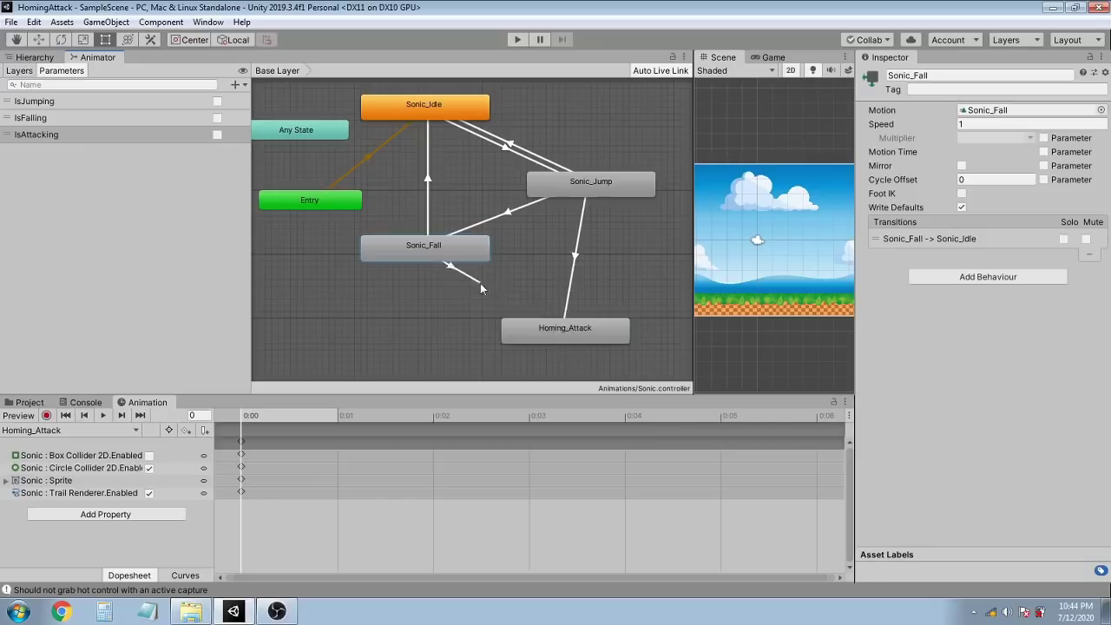
pyautogui.click(555, 323)
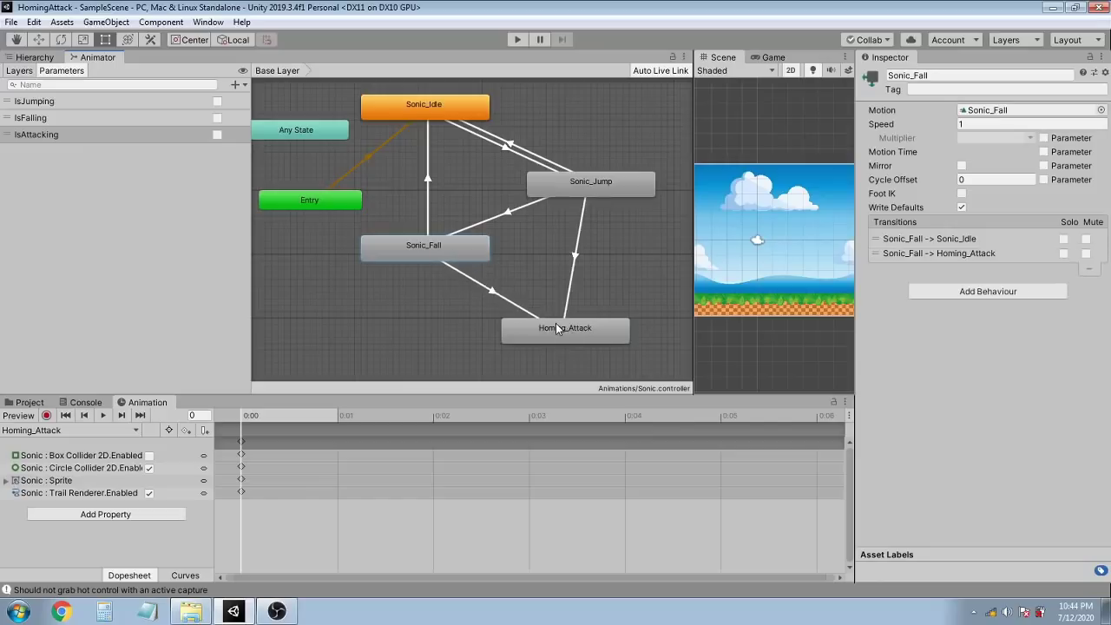
# Add the condition IsAttacking true to the Sonic_Fall to Homing_Attack transition, and shift the Homing_Attack state closer beneath Sonic_Fall
pyautogui.click(490, 294)
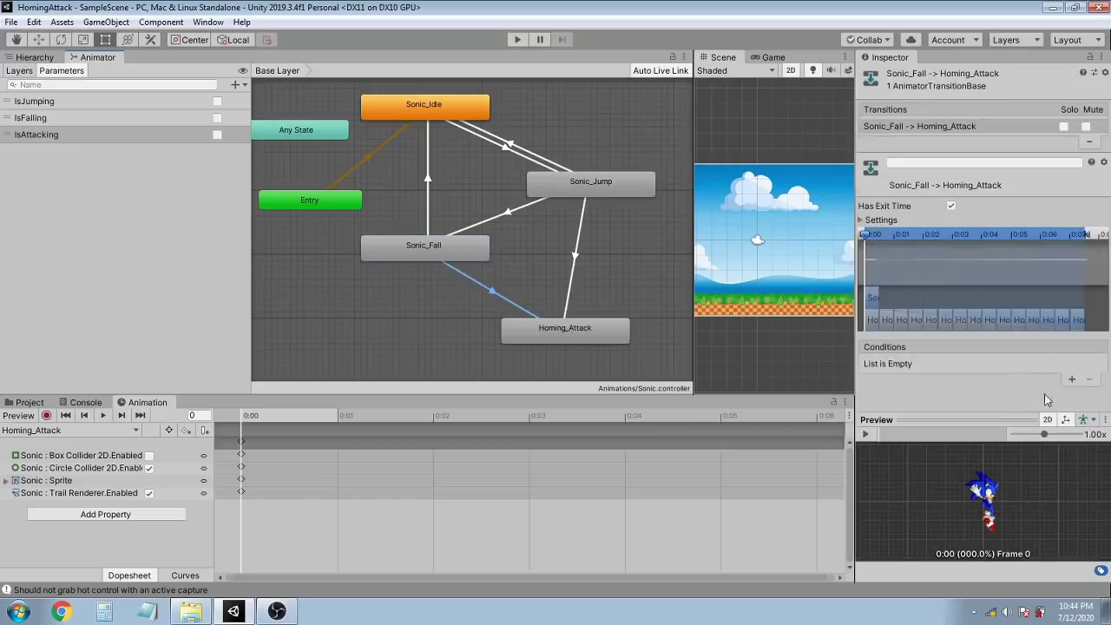
pyautogui.click(1071, 379)
pyautogui.click(894, 365)
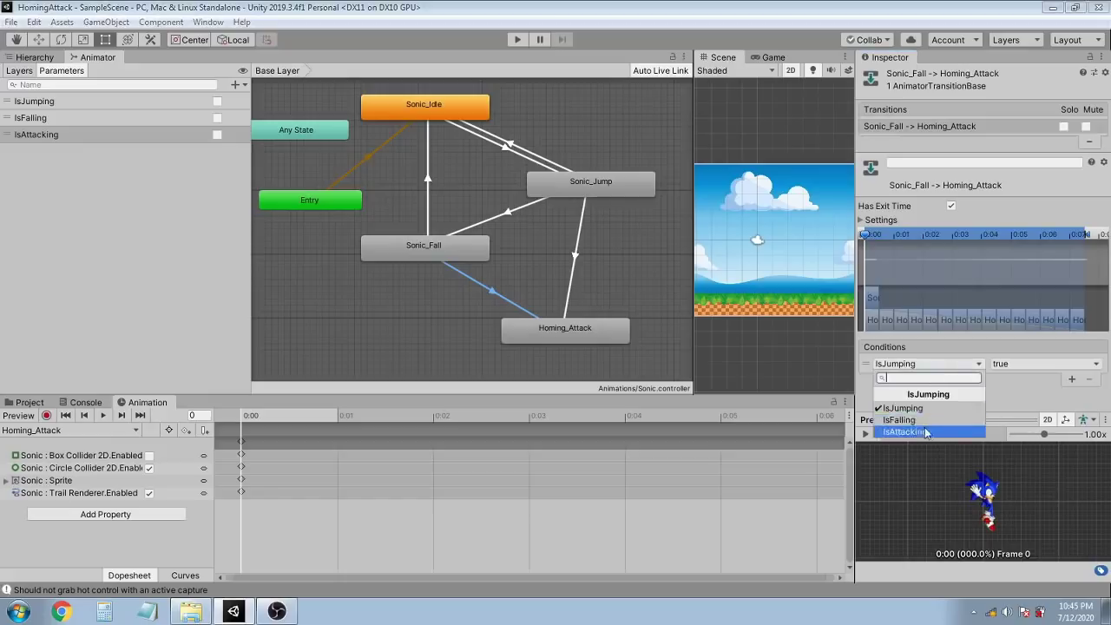
pyautogui.click(890, 432)
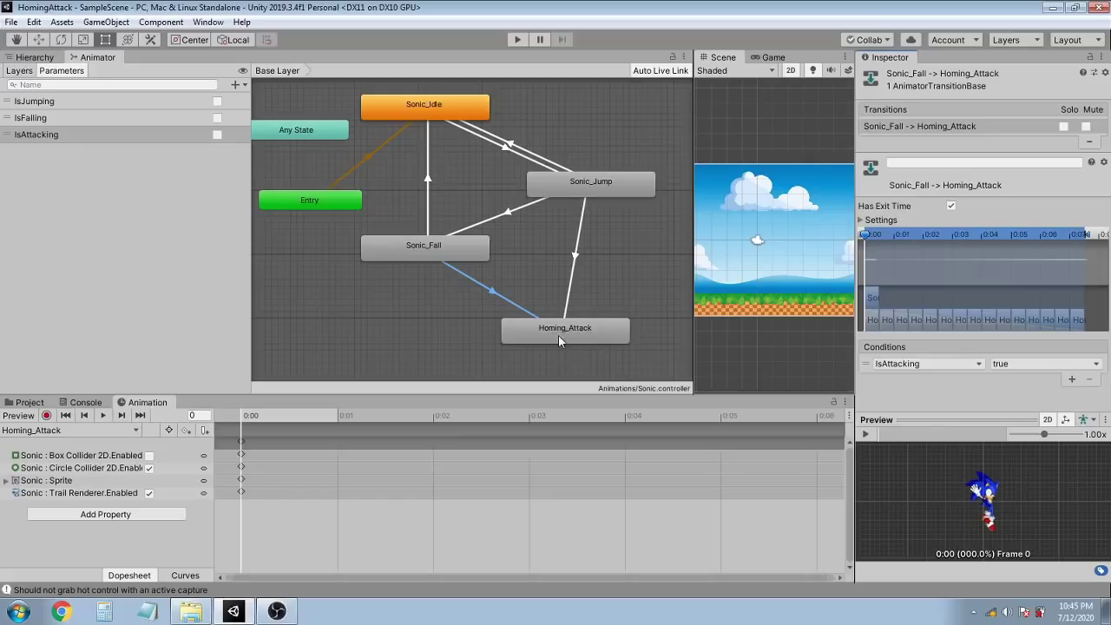
pyautogui.moveTo(560, 330); pyautogui.dragTo(523, 330)
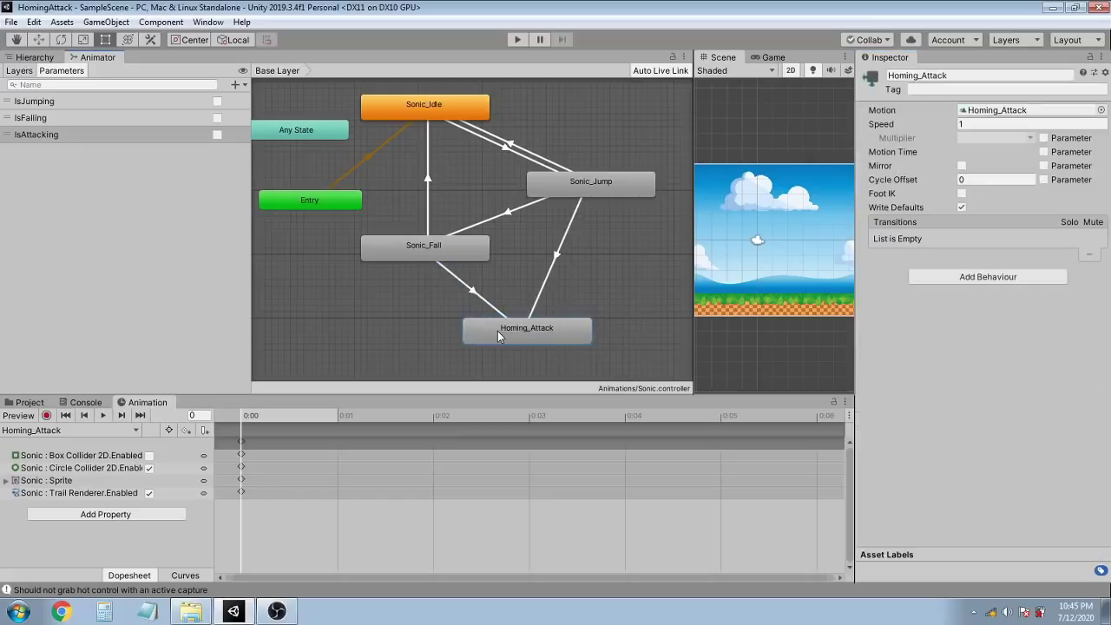
# Create a transition from the Homing_Attack state to the Sonic_Fall state
pyautogui.rightClick(497, 331)
pyautogui.click(523, 340)
pyautogui.click(449, 254)
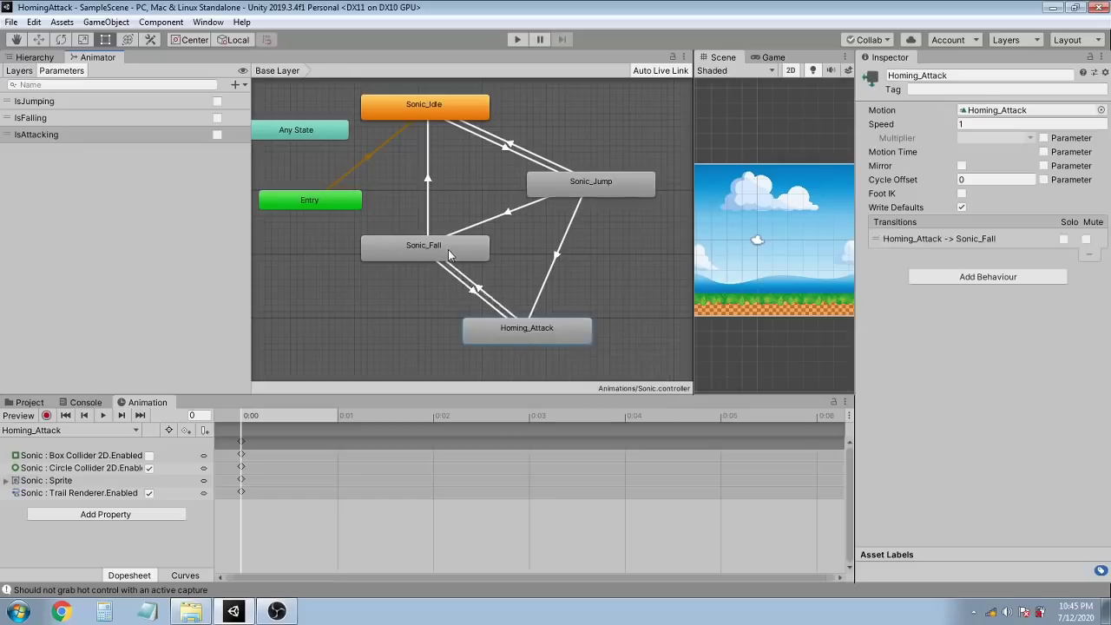
# Add the condition IsAttacking false to the Homing_Attack to Sonic_Fall transition
pyautogui.click(483, 295)
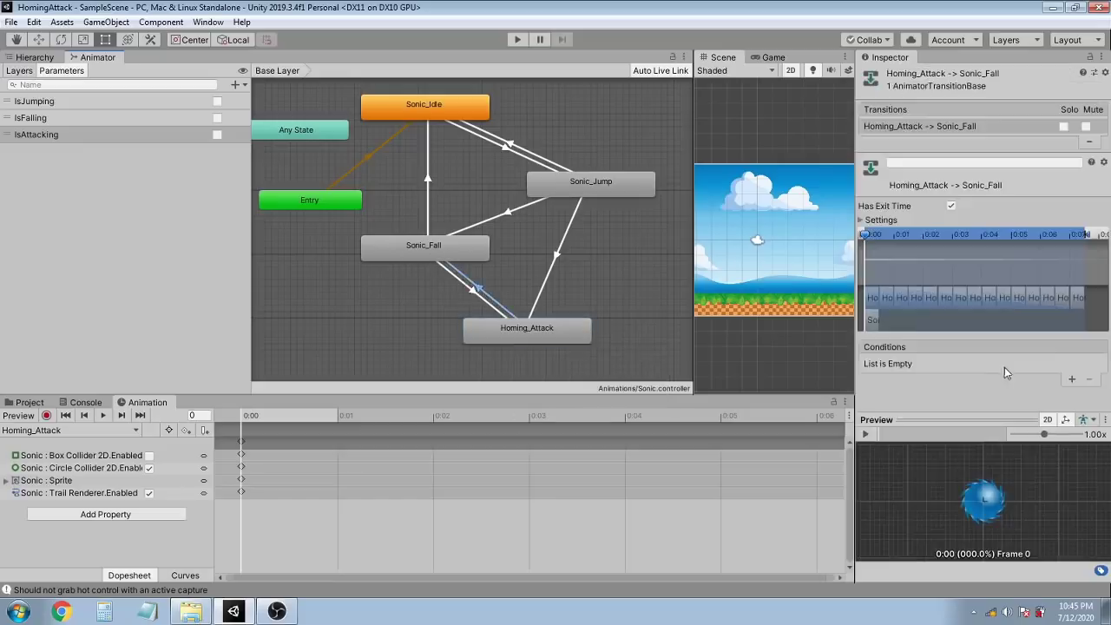
pyautogui.click(1070, 379)
pyautogui.click(960, 365)
pyautogui.click(904, 431)
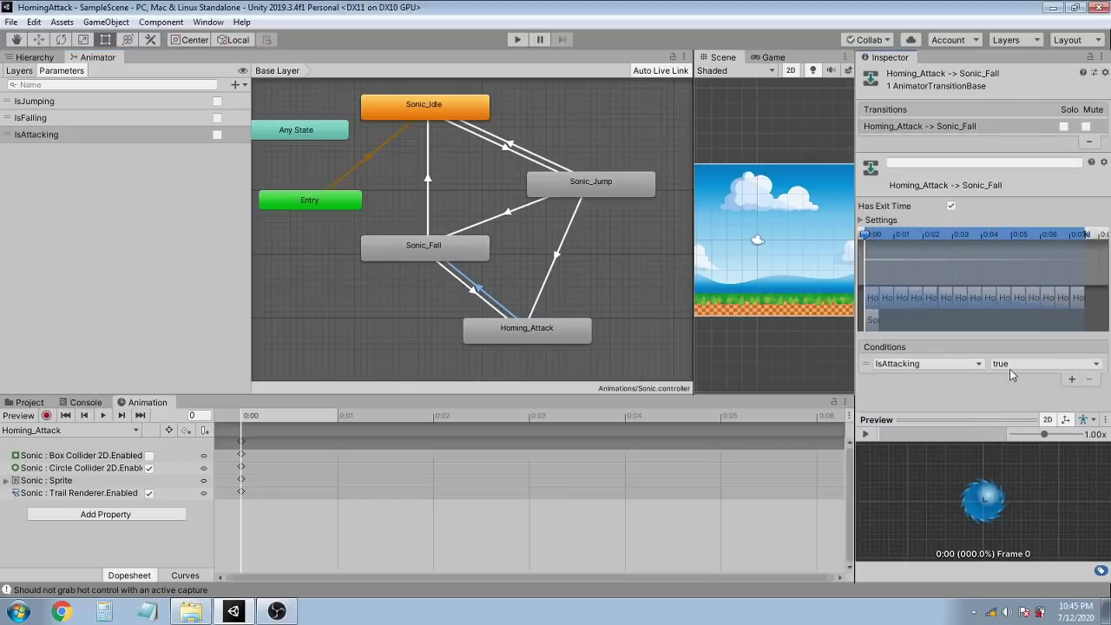
pyautogui.click(1044, 363)
pyautogui.click(1021, 400)
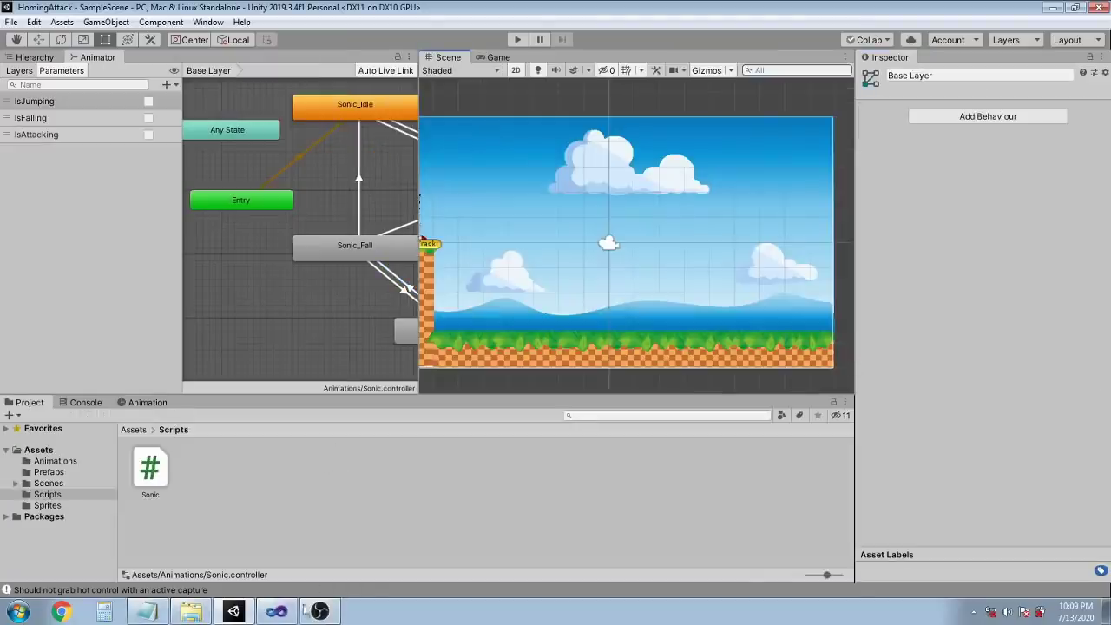
# Switch to Visual Studio and insert animator.SetBool("IsAttacking", true); above the rb.AddForce line in Update's else block
pyautogui.click(276, 611)
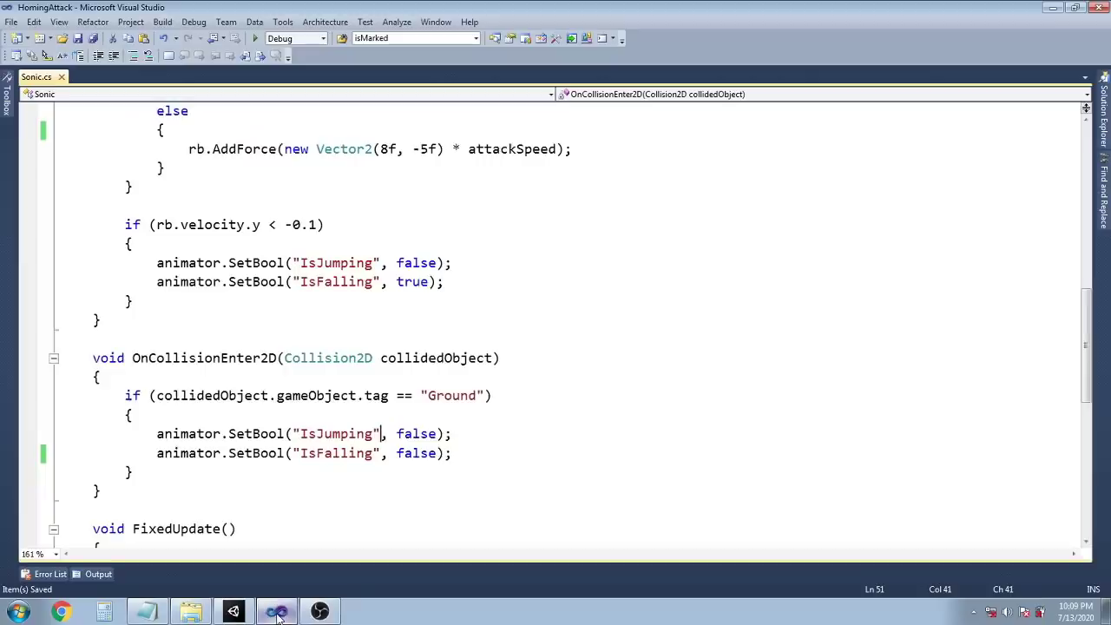
pyautogui.scroll(3, 430, 261)
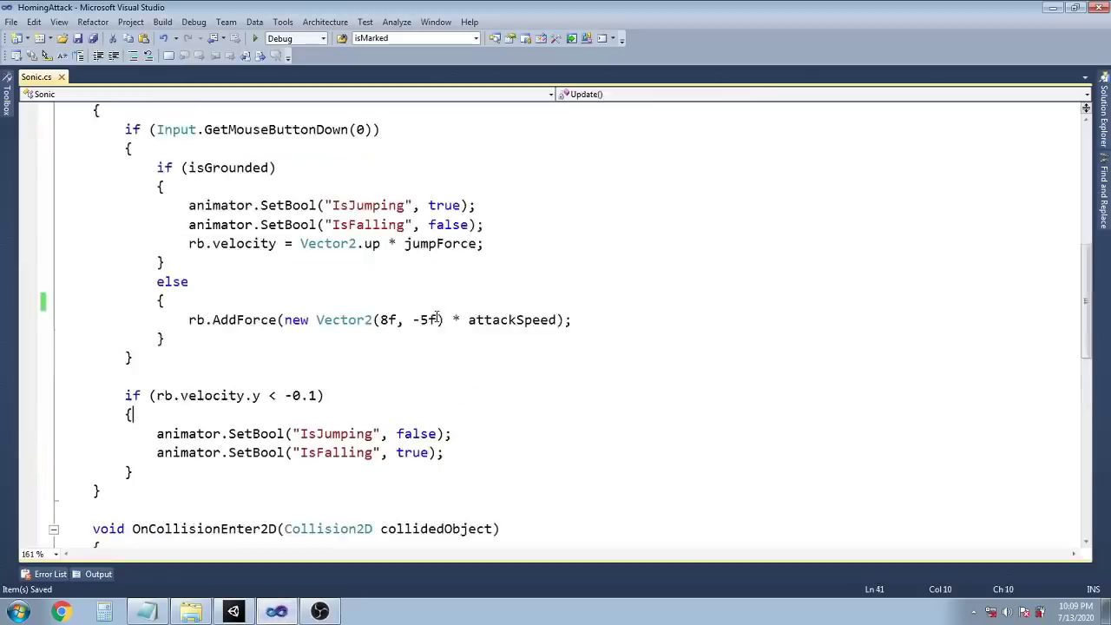
pyautogui.click(189, 301)
pyautogui.press('Return')
pyautogui.write('aniam')
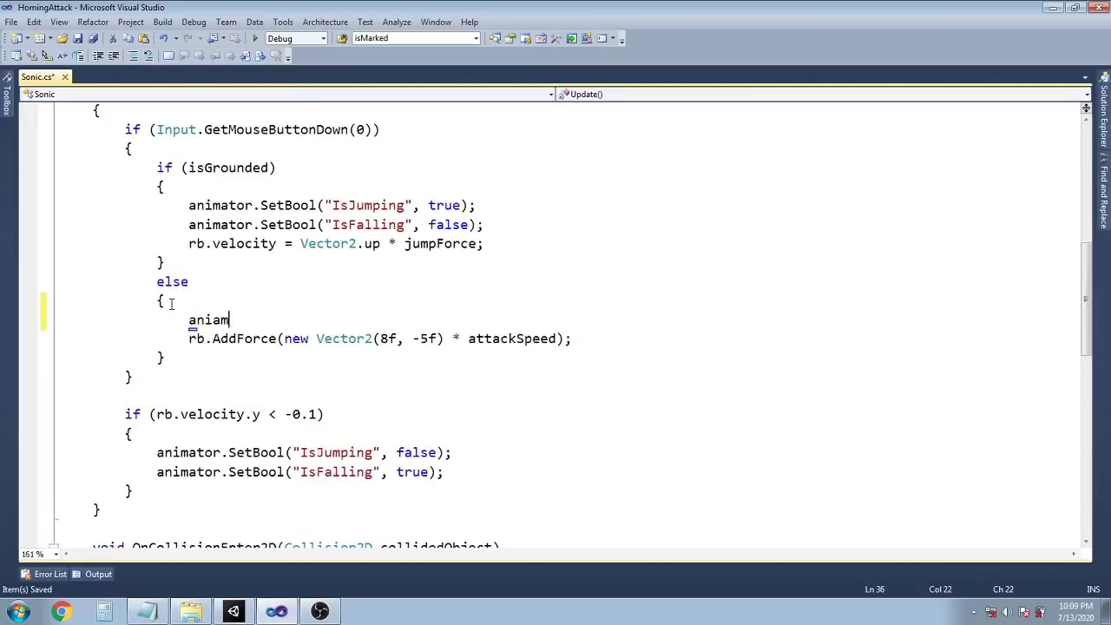
pyautogui.press('BackSpace')
pyautogui.press('BackSpace')
pyautogui.write('mator.S')
pyautogui.write('etBool')
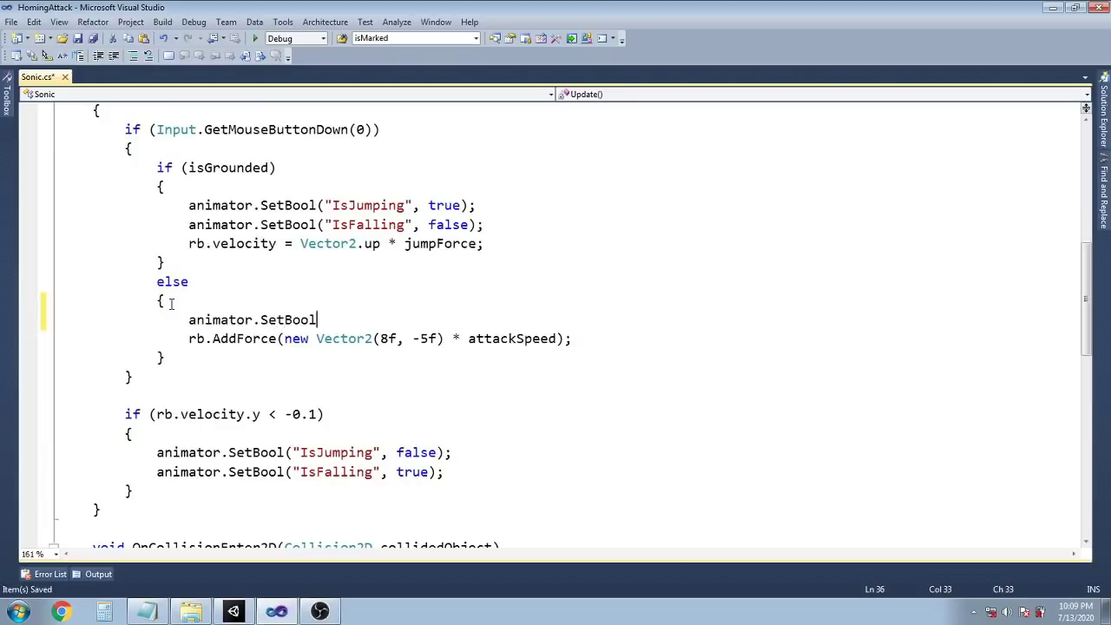
pyautogui.write('("IsAttacking",')
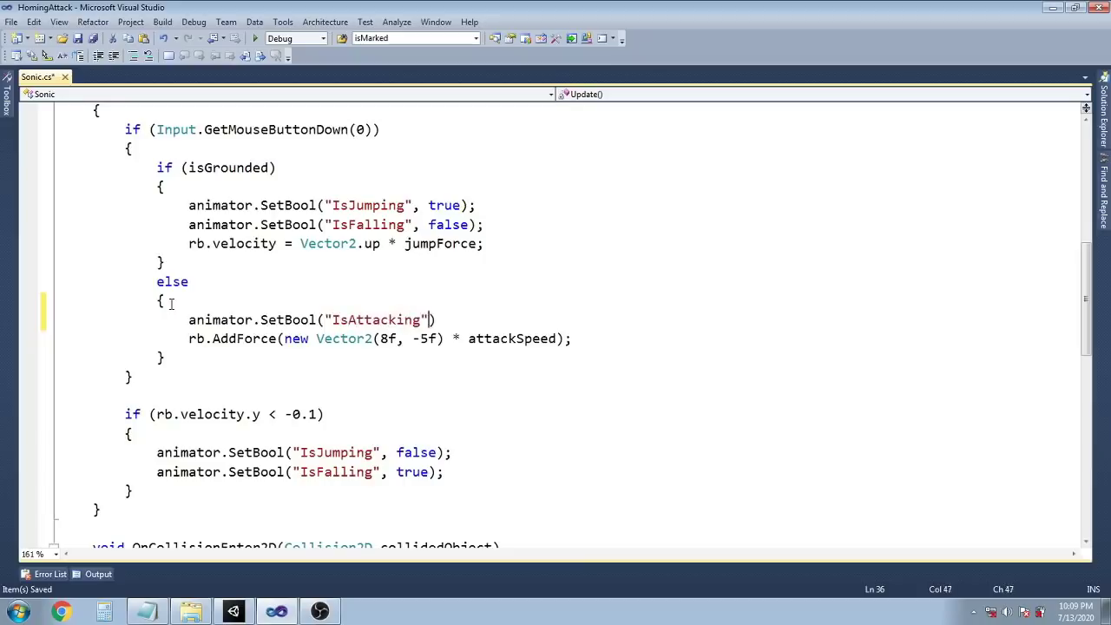
pyautogui.write(' true);')
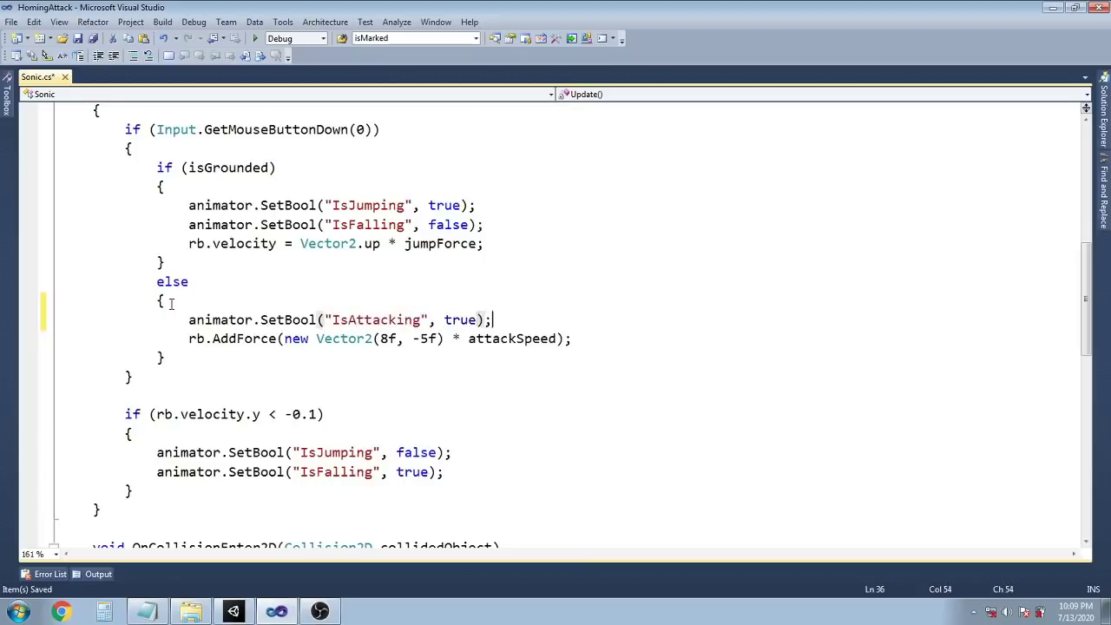
# Copy the IsAttacking SetBool line to below the IsFalling line in OnCollisionEnter2D's Ground check
pyautogui.hotkey('shift', 'Home')
pyautogui.hotkey('ctrl', 'c')
pyautogui.click(564, 319)
pyautogui.scroll(-1, 565, 328)
pyautogui.scroll(-4, 390, 396)
pyautogui.click(470, 358)
pyautogui.press('Return')
pyautogui.hotkey('ctrl', 'v')
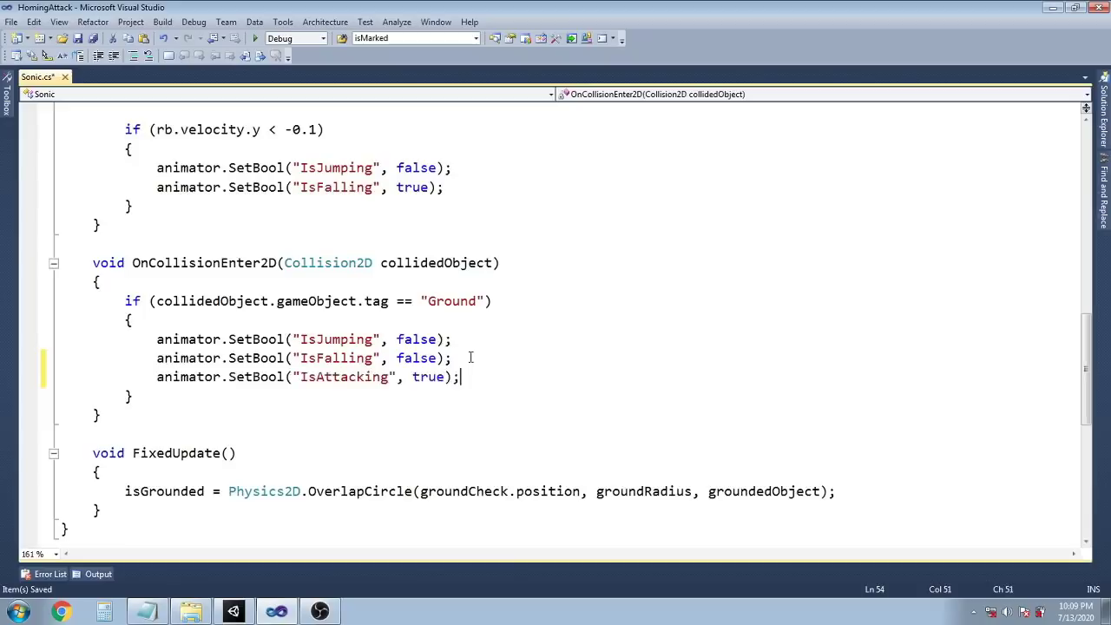
# Change the copied IsAttacking call's value to false in OnCollisionEnter2D and save Sonic.cs
pyautogui.press('Left')
pyautogui.press('Left')
pyautogui.hotkey('shift', 'Left')
pyautogui.hotkey('shift', 'Left')
pyautogui.hotkey('shift', 'Left')
pyautogui.hotkey('shift', 'Left')
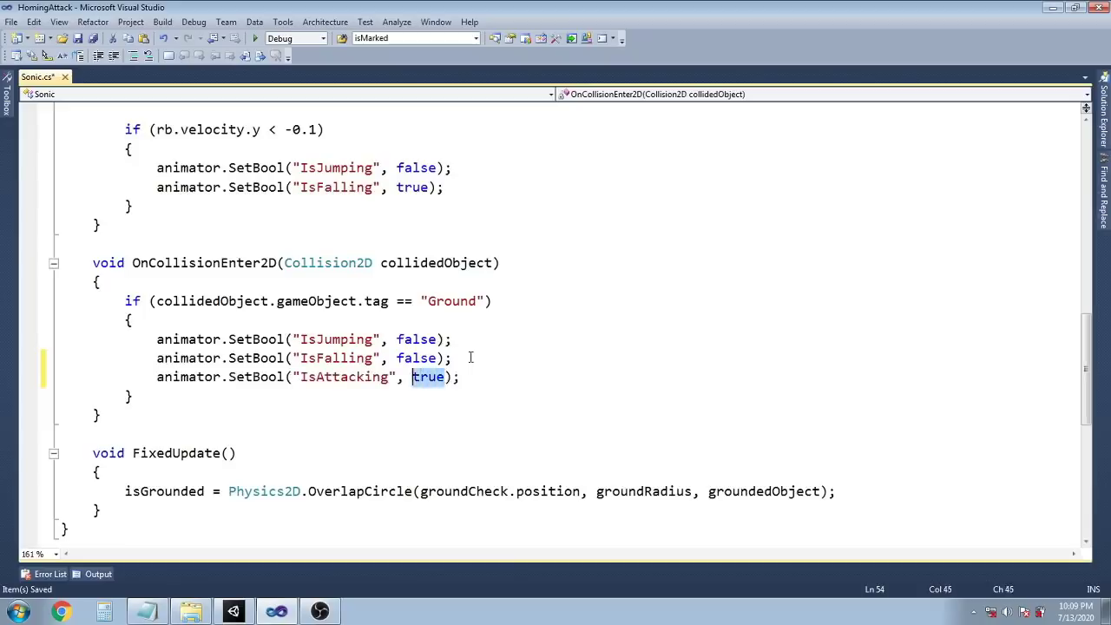
pyautogui.write('false')
pyautogui.press('End')
pyautogui.hotkey('ctrl', 's')
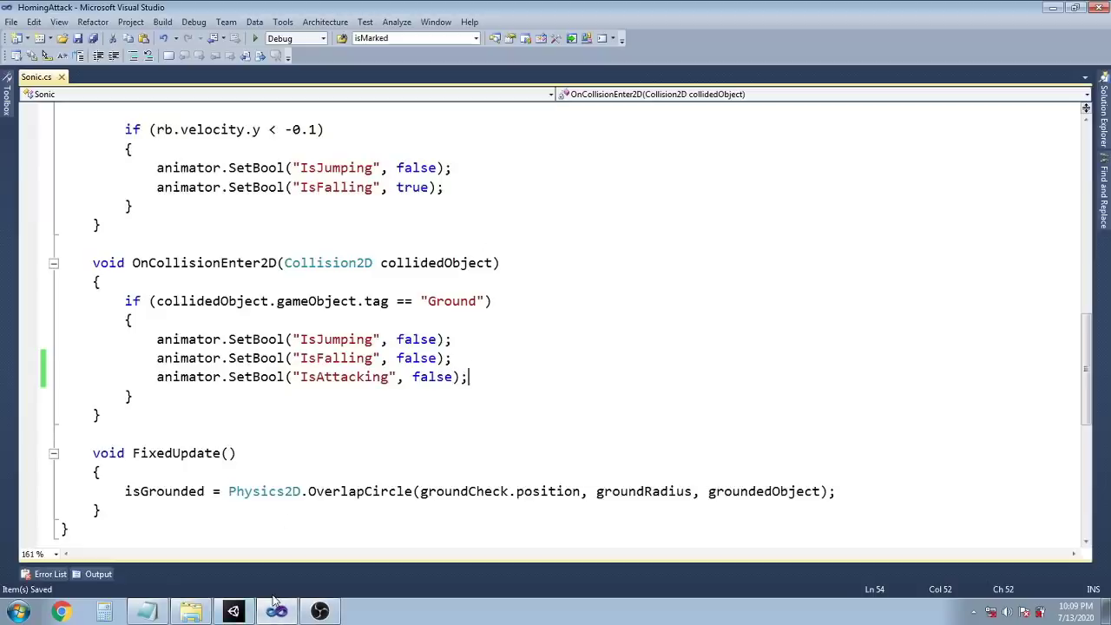
# Switch to Unity and play the game to test Sonic's jump and homing attack, and stop it
pyautogui.click(246, 611)
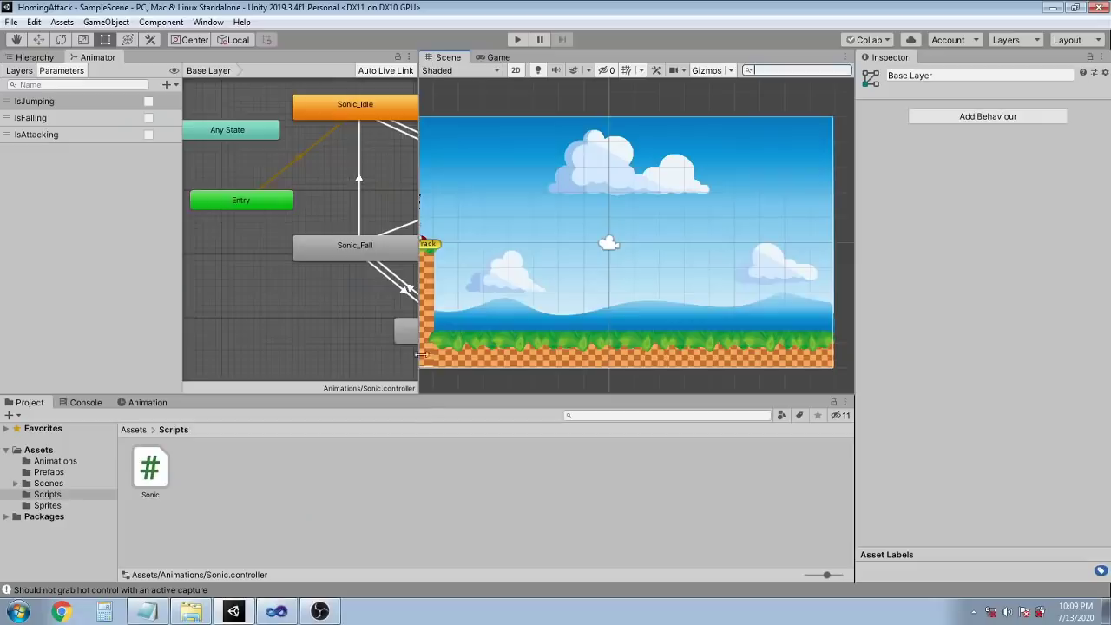
pyautogui.click(518, 40)
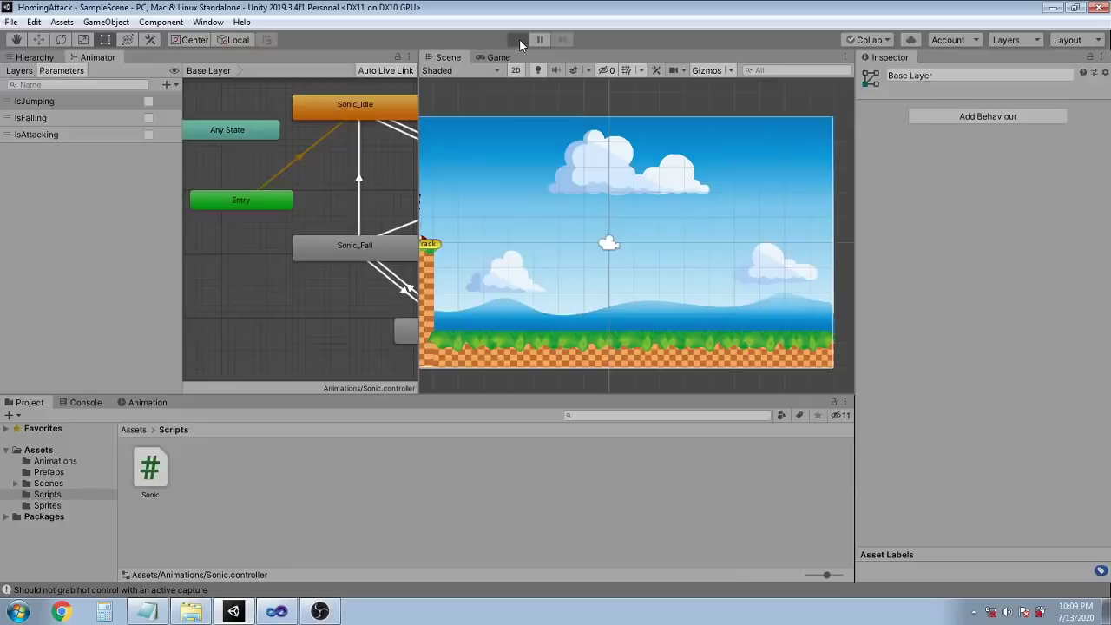
pyautogui.press('space')
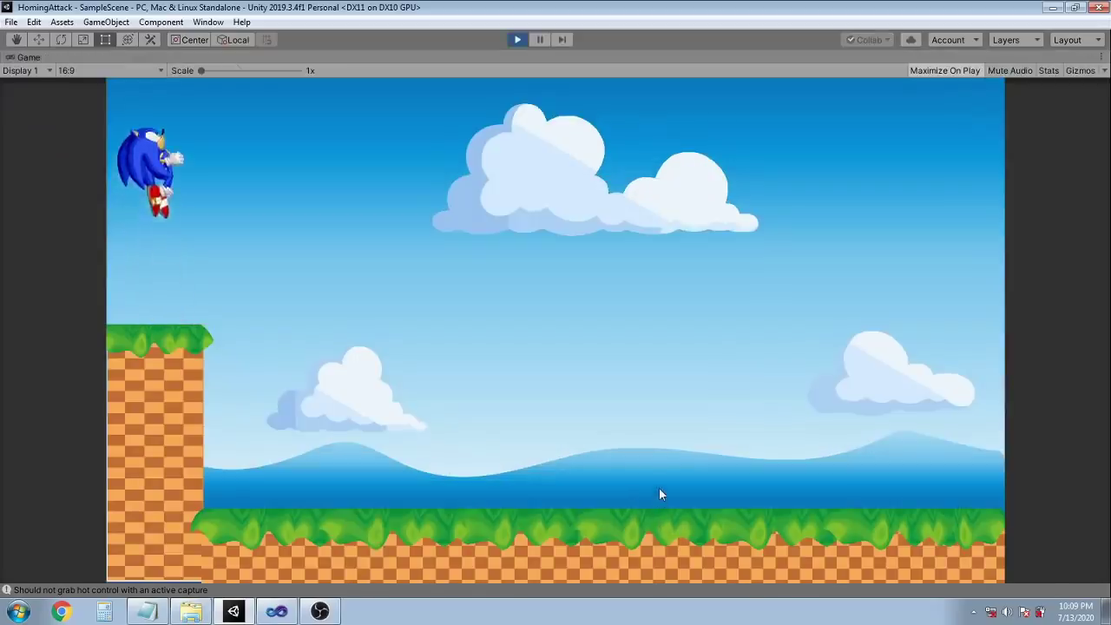
pyautogui.press('space')
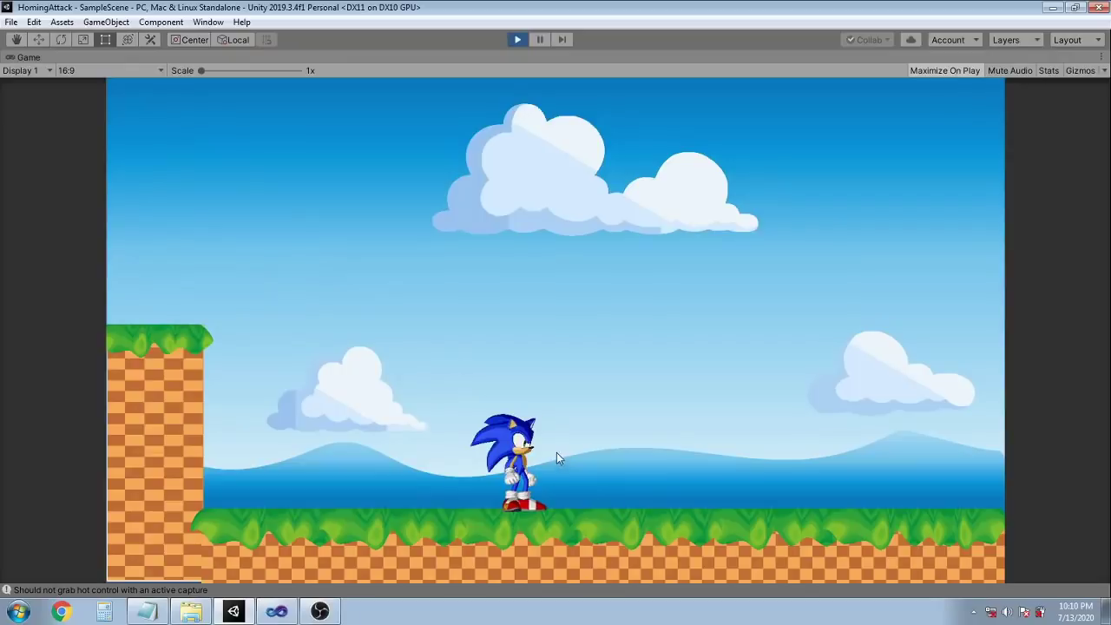
pyautogui.click(513, 40)
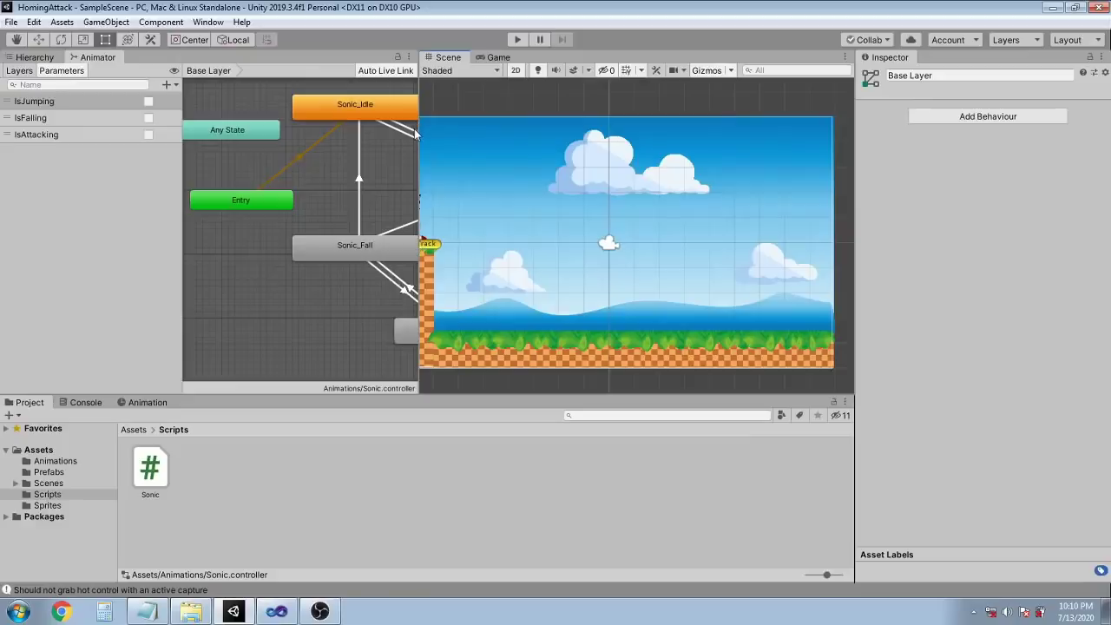
# Widen the Scene view and place two blue enemies with a red one between them, the first blue one at about X -4.07, Y 1.15
pyautogui.moveTo(418, 132); pyautogui.dragTo(305, 133)
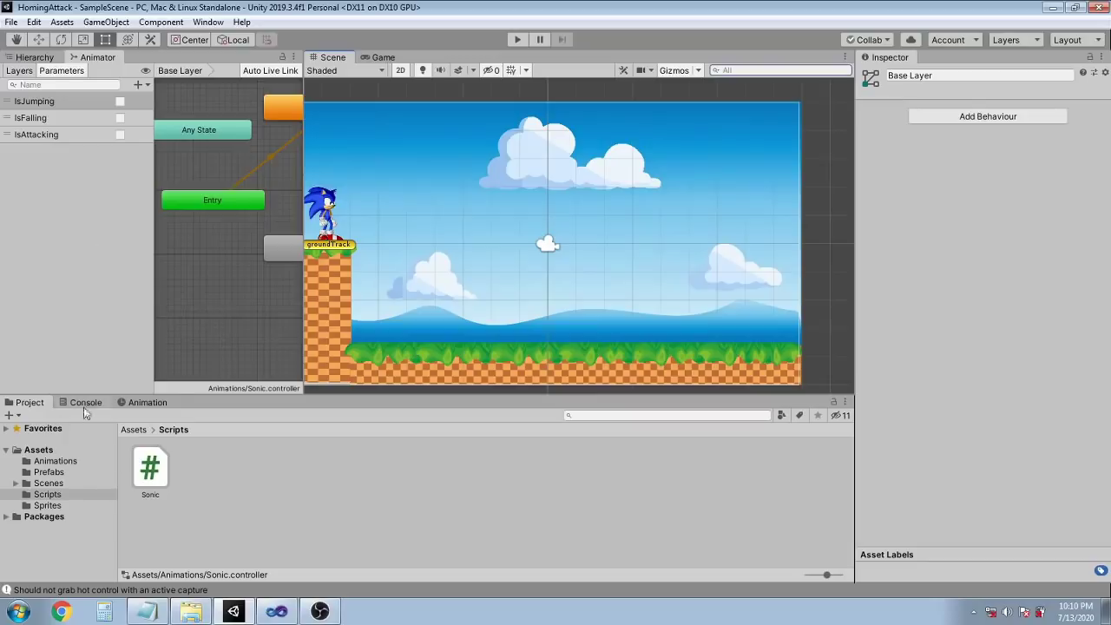
pyautogui.click(49, 472)
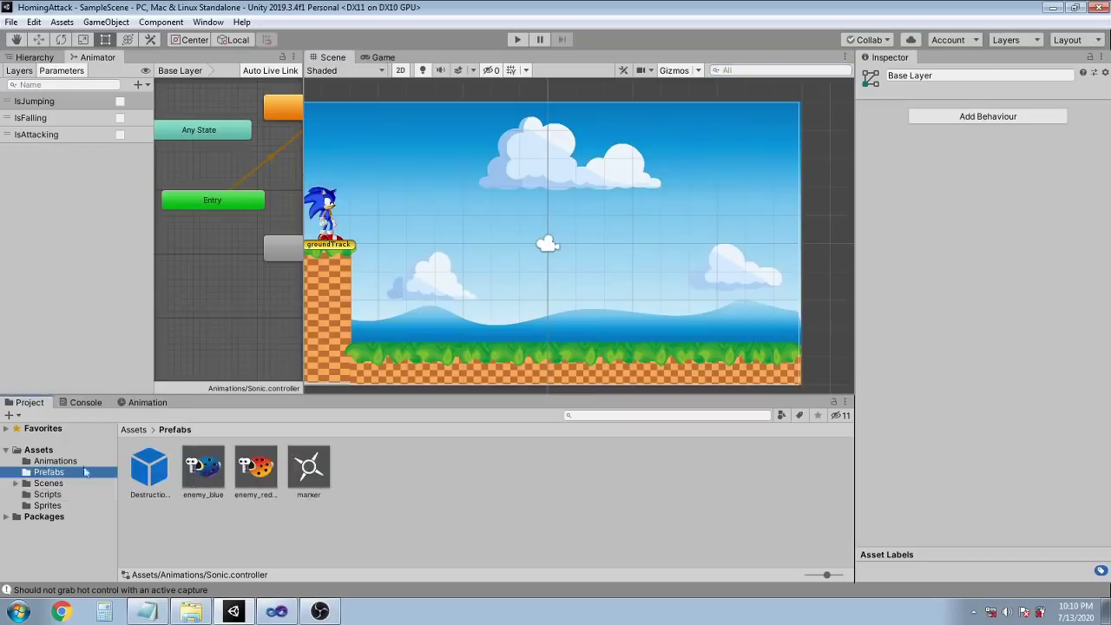
pyautogui.moveTo(208, 479); pyautogui.dragTo(434, 215)
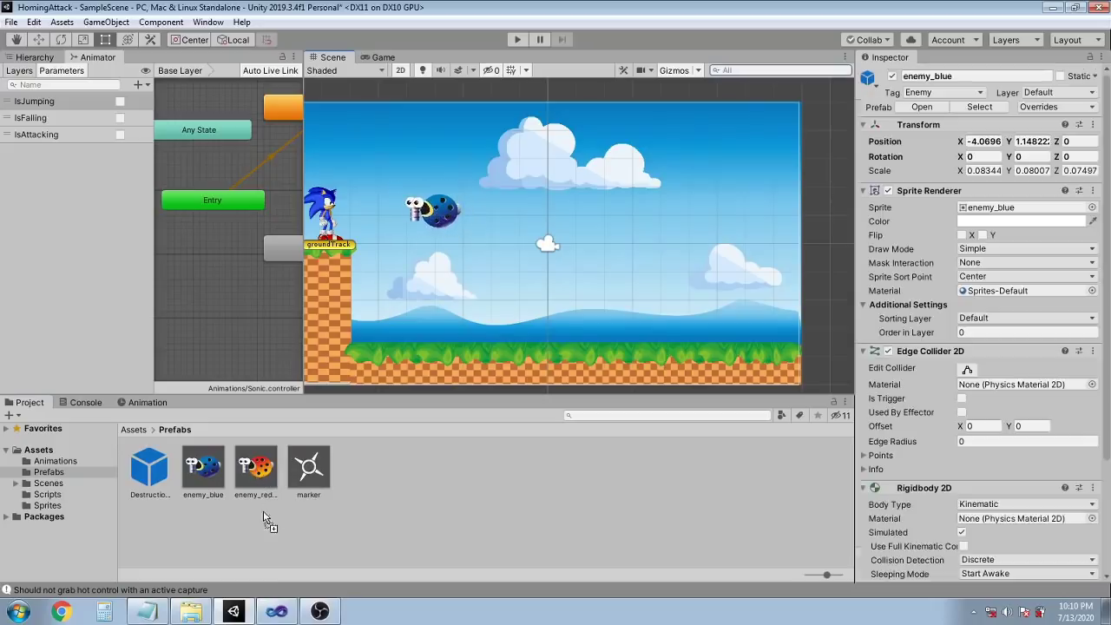
pyautogui.moveTo(257, 489); pyautogui.dragTo(558, 258)
pyautogui.moveTo(201, 479); pyautogui.dragTo(680, 218)
# Place the marker prefab at about X -1.92, Y -1.30, below the enemies, and start the game
pyautogui.click(479, 359)
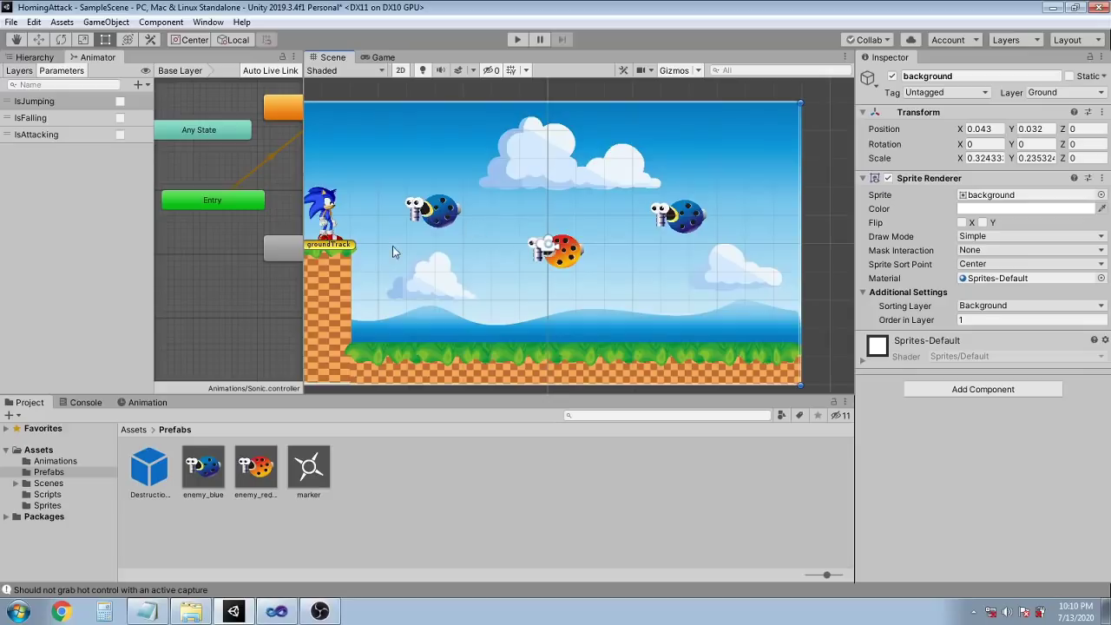
pyautogui.moveTo(310, 483)
pyautogui.mouseDown()
pyautogui.moveTo(426, 390)
pyautogui.moveTo(451, 305)
pyautogui.moveTo(494, 284)
pyautogui.mouseUp()
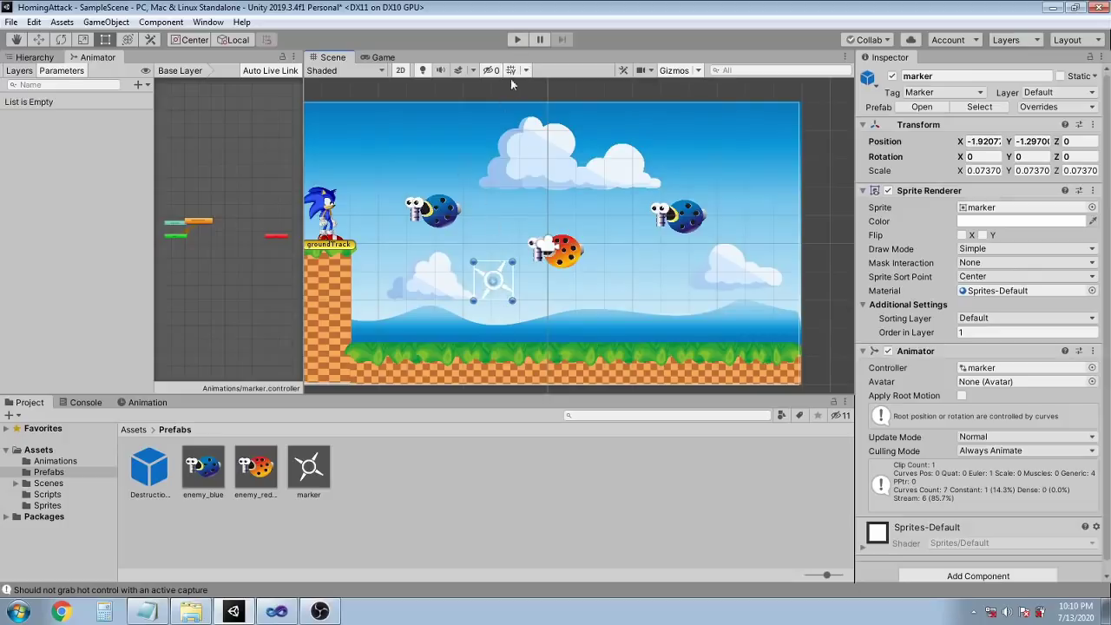
pyautogui.click(518, 39)
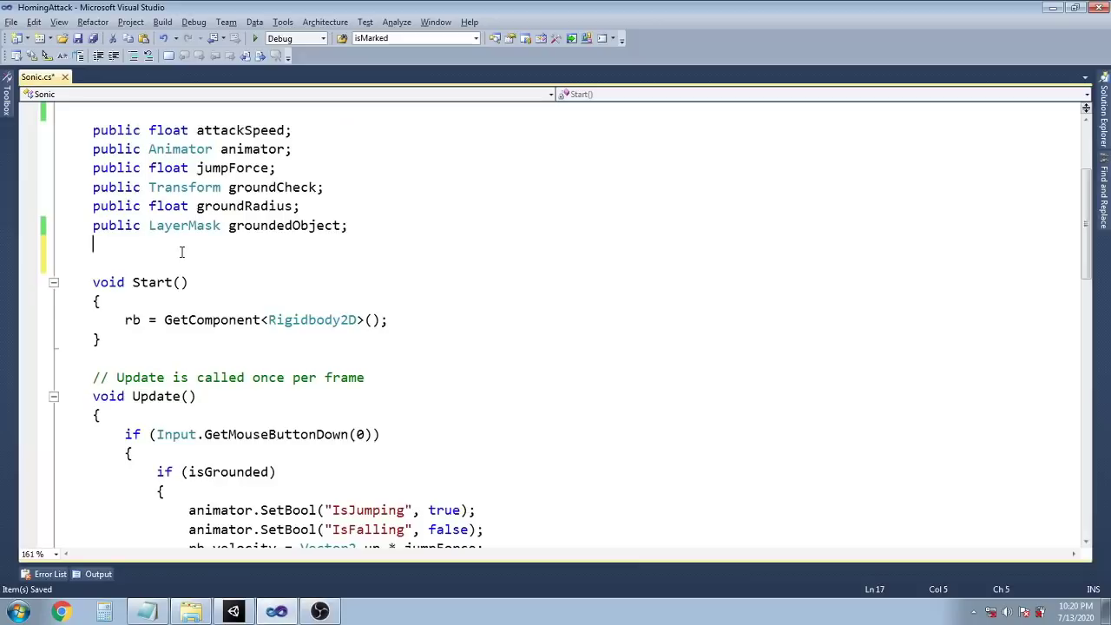
# Declare the public GameObject fields marker and destructionEffect below groundedObject in Sonic.cs
pyautogui.press('Return')
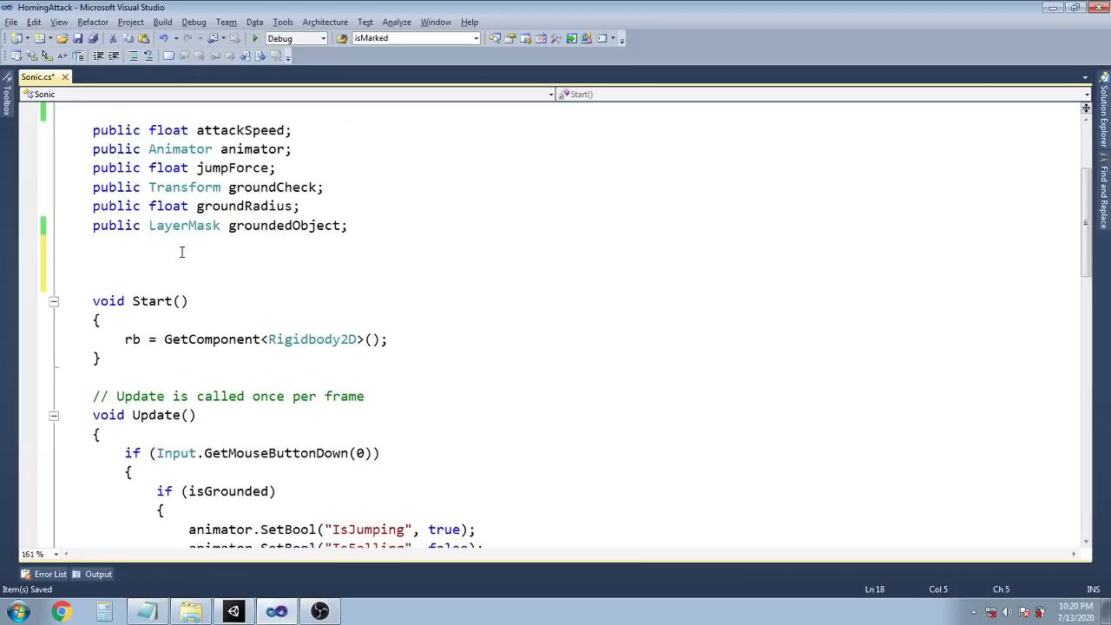
pyautogui.write('public GameObject marker;')
pyautogui.press('Return')
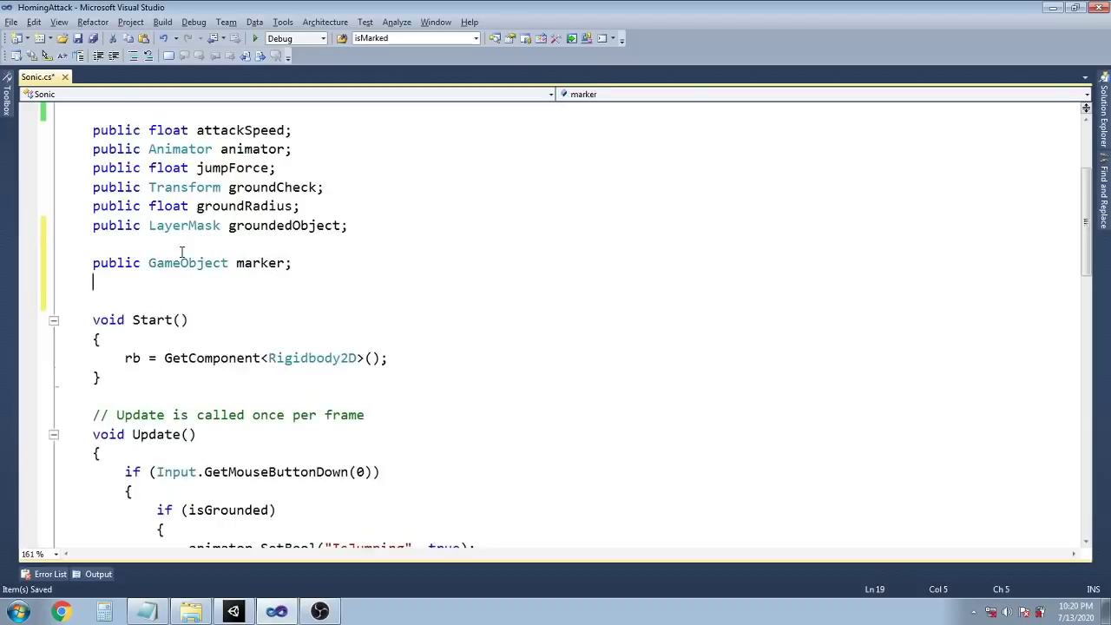
pyautogui.write('pu')
pyautogui.press('BackSpace')
pyautogui.write('ublic GameObject')
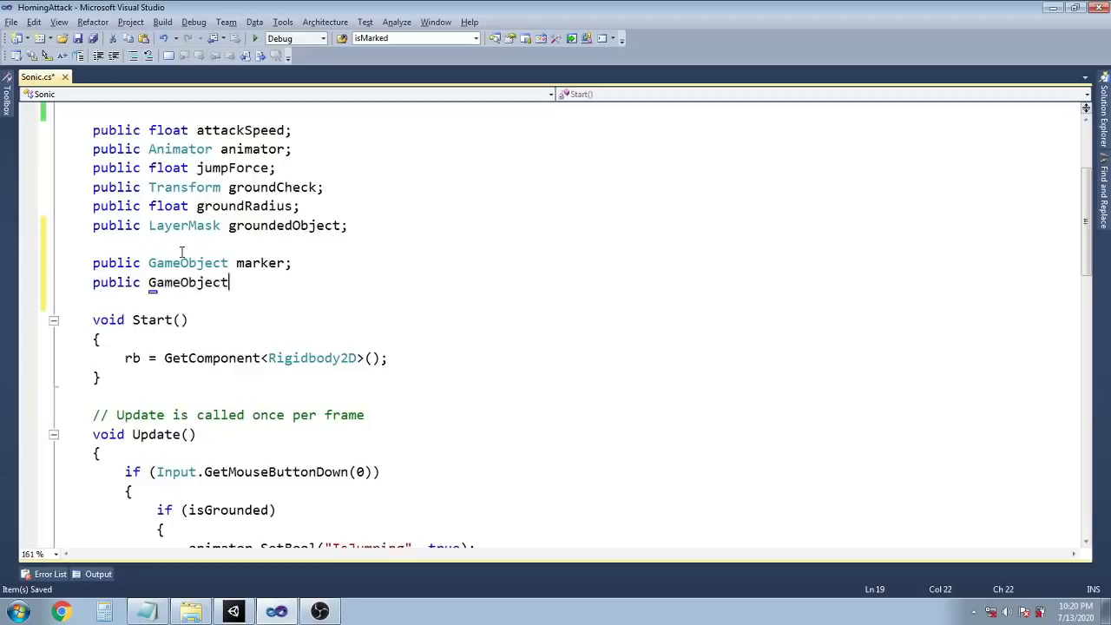
pyautogui.write(' destruction')
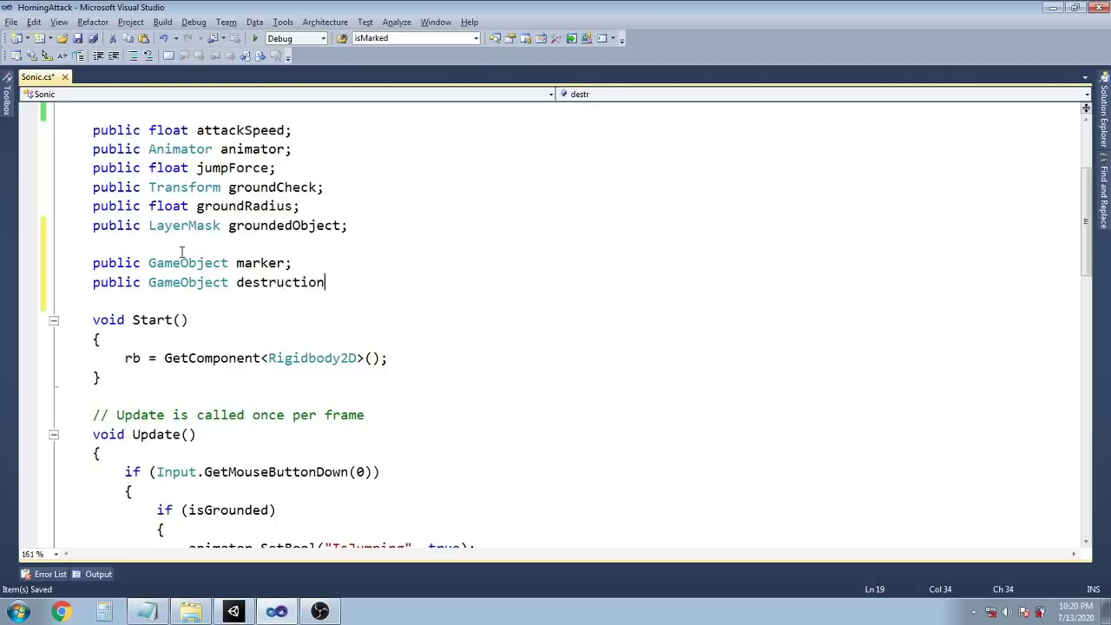
pyautogui.write('Effect;')
pyautogui.press('Return')
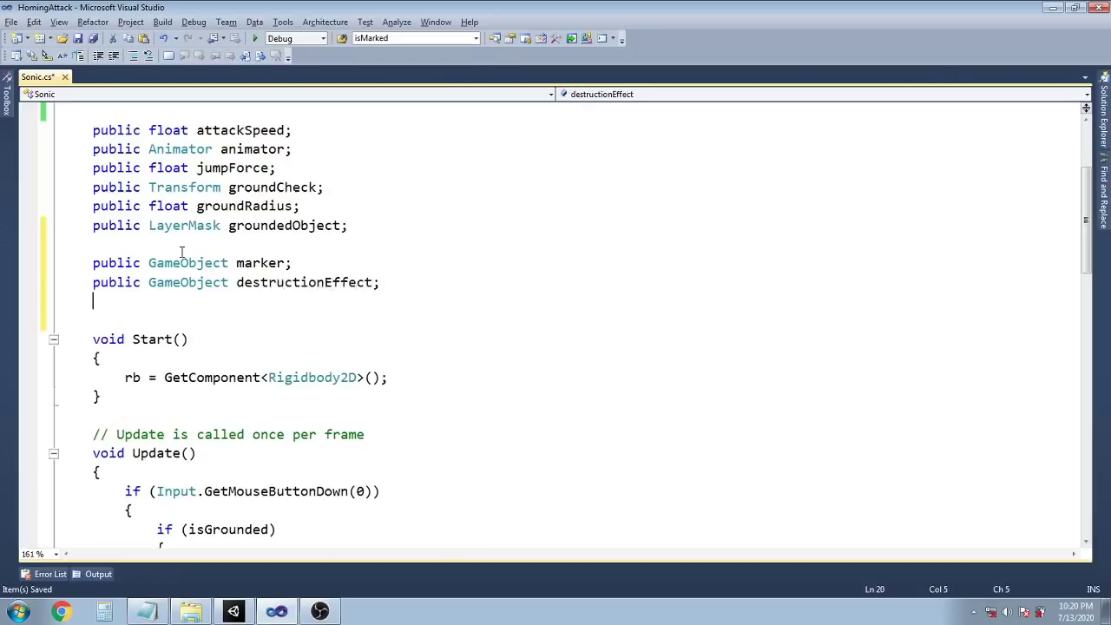
# Declare the private GameObject field currentMarkerInScene below destructionEffect
pyautogui.write('pri')
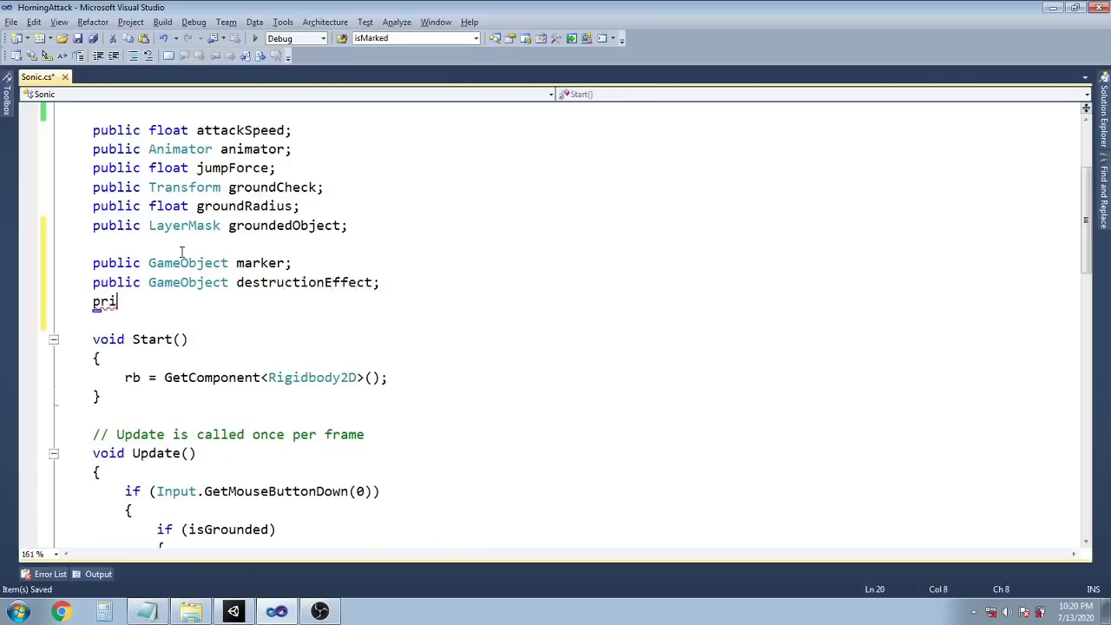
pyautogui.write('vate Game')
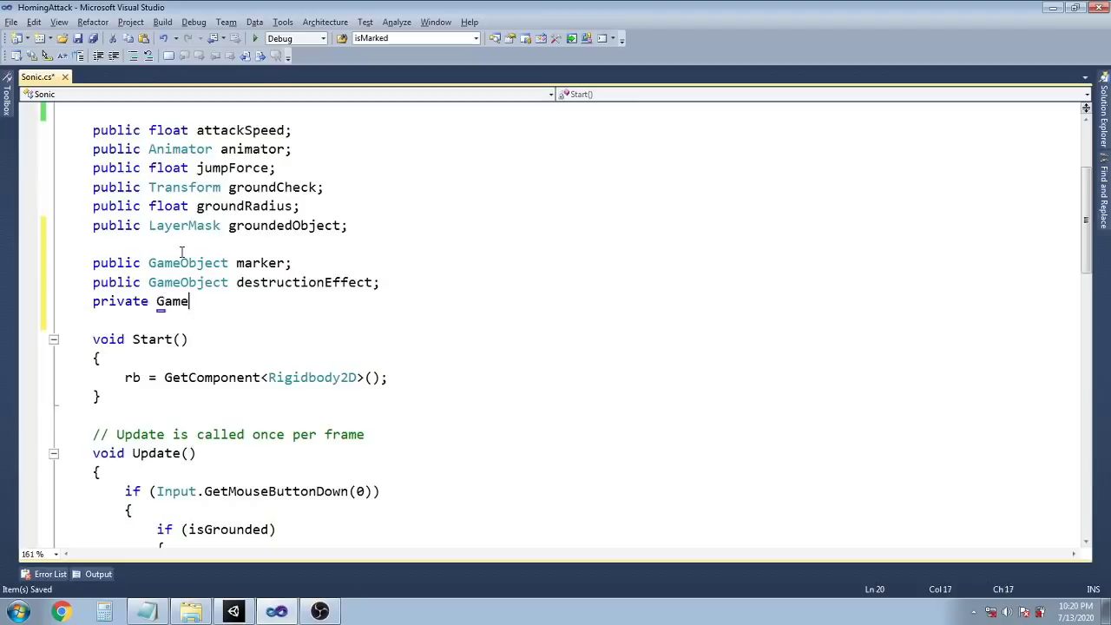
pyautogui.write('Object cu')
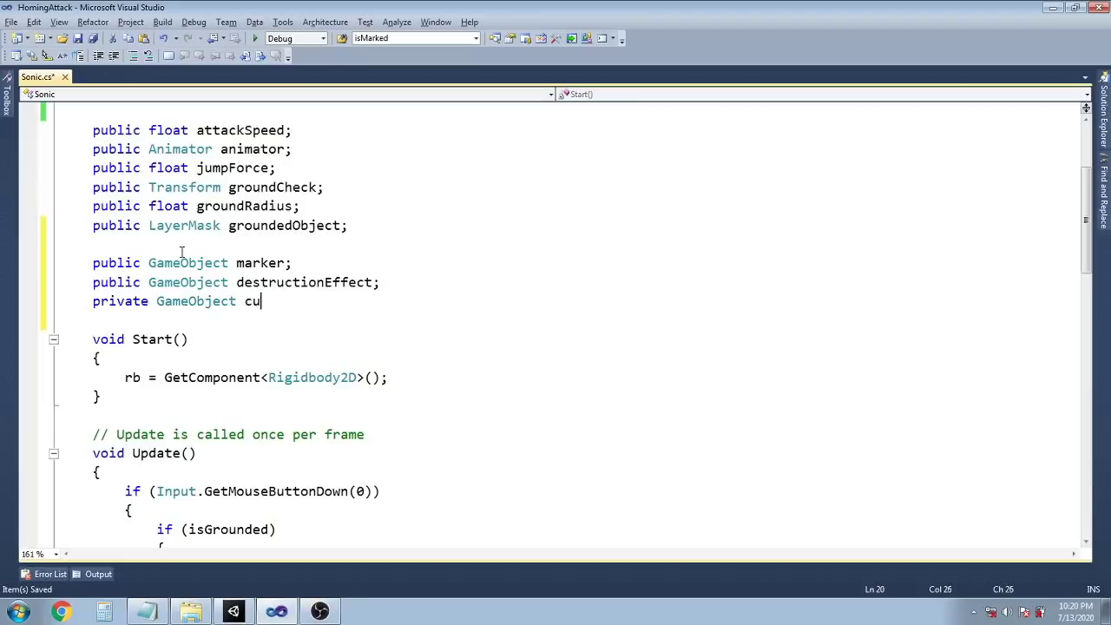
pyautogui.write('rrentMark')
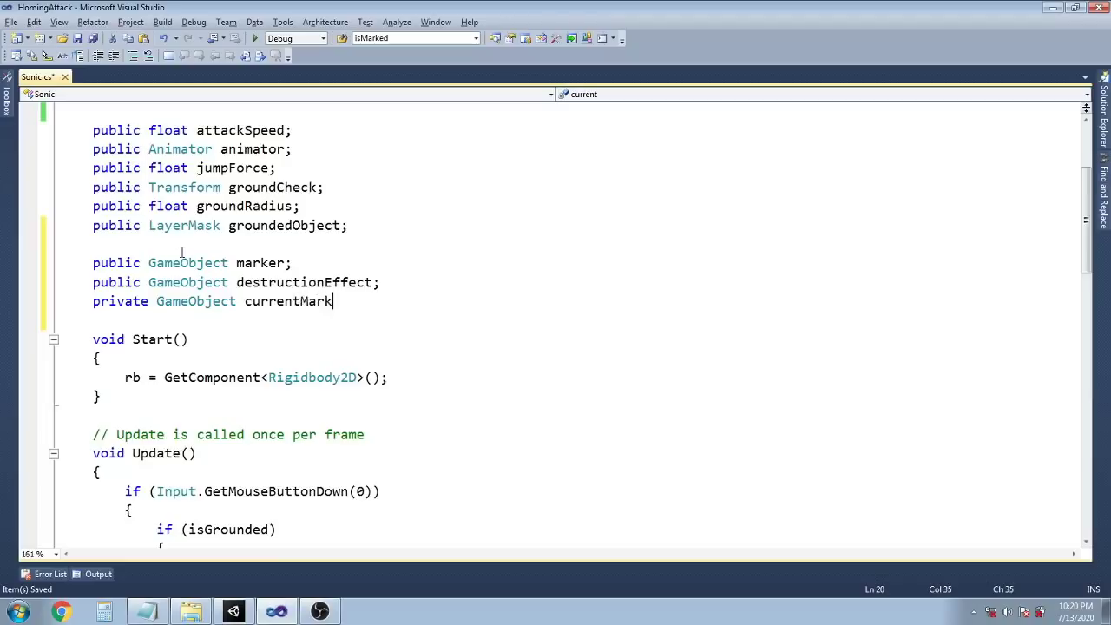
pyautogui.write('erInScene;')
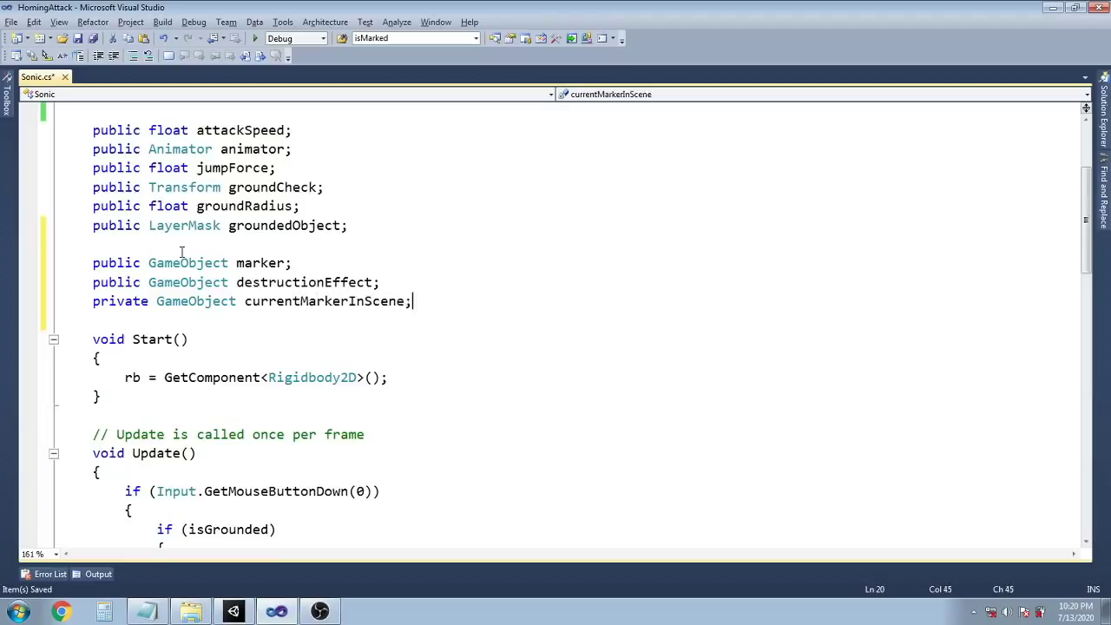
# Declare the private GameObject field markedEnemy below currentMarkerInScene and save Sonic.cs
pyautogui.press('Return')
pyautogui.write('private GameObject marke')
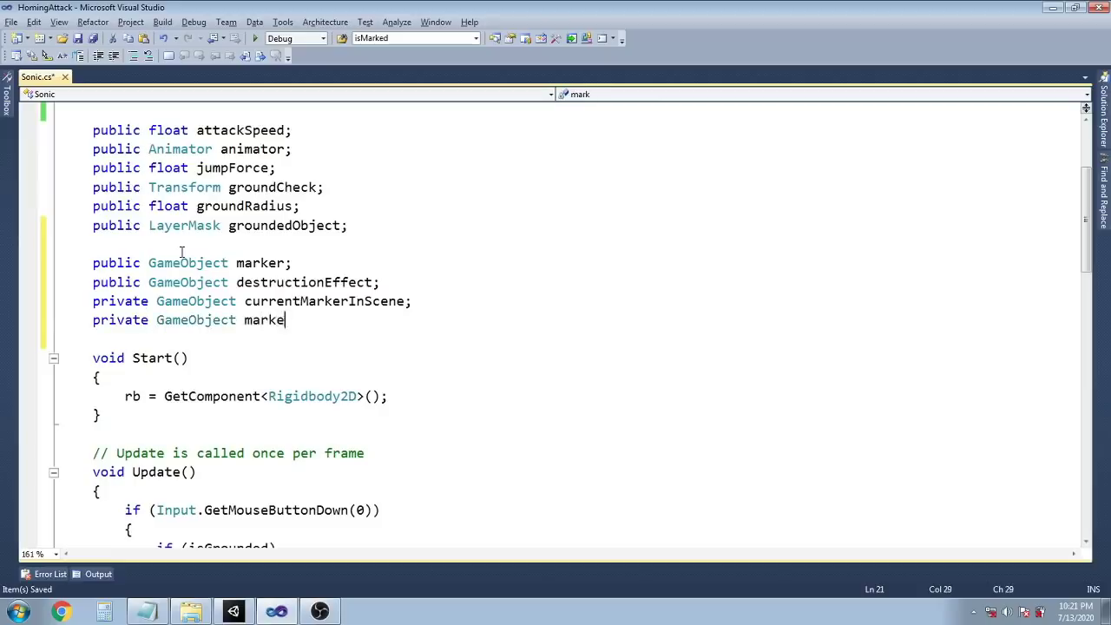
pyautogui.write('dEnem')
pyautogui.press('BackSpace')
pyautogui.write('emy;')
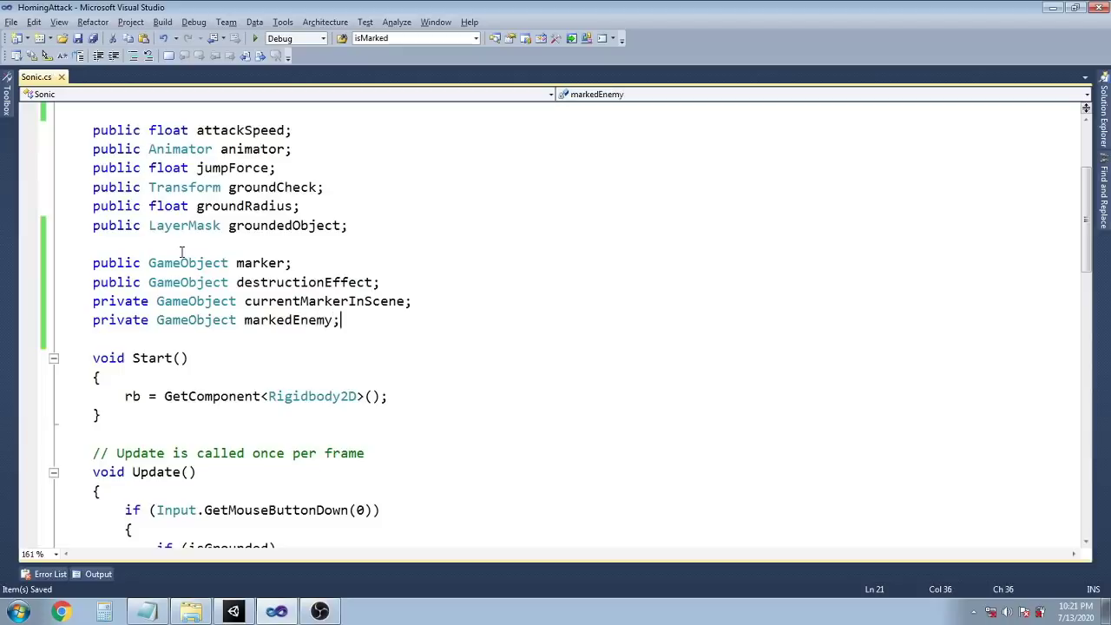
# Add a public method MarkClosestEnemy() below OnCollisionEnter2D that finds the nearest object tagged "Enemy", destroys the existing "Marker" object and instantiates marker at that target
pyautogui.scroll(-12, 292, 339)
pyautogui.click(114, 352)
pyautogui.press('Return')
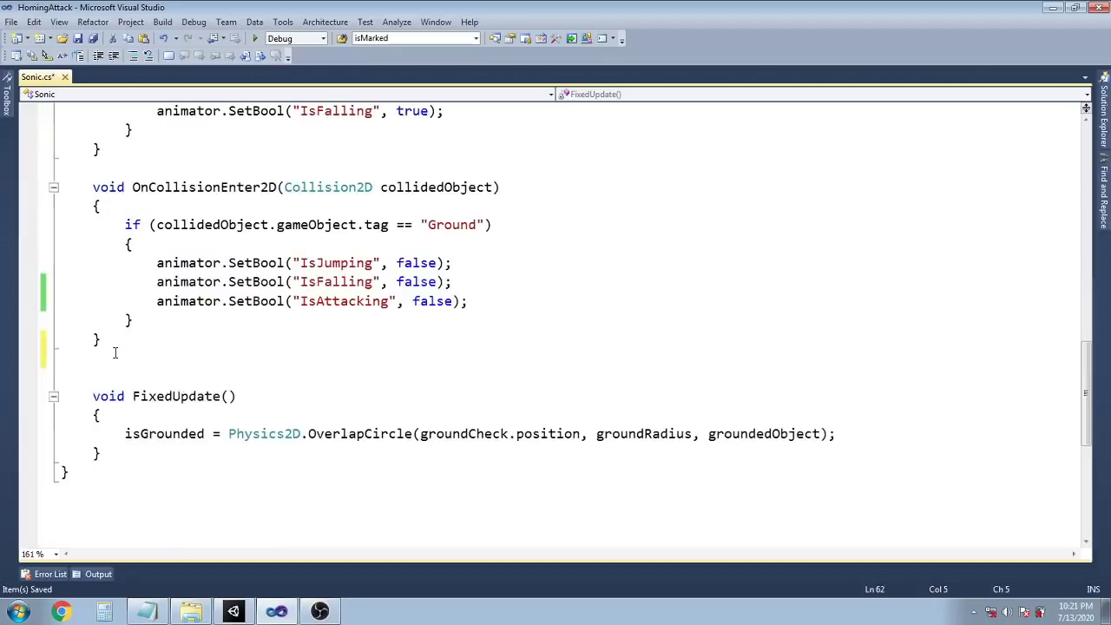
pyautogui.press('Return')
pyautogui.scroll(-3, 114, 351)
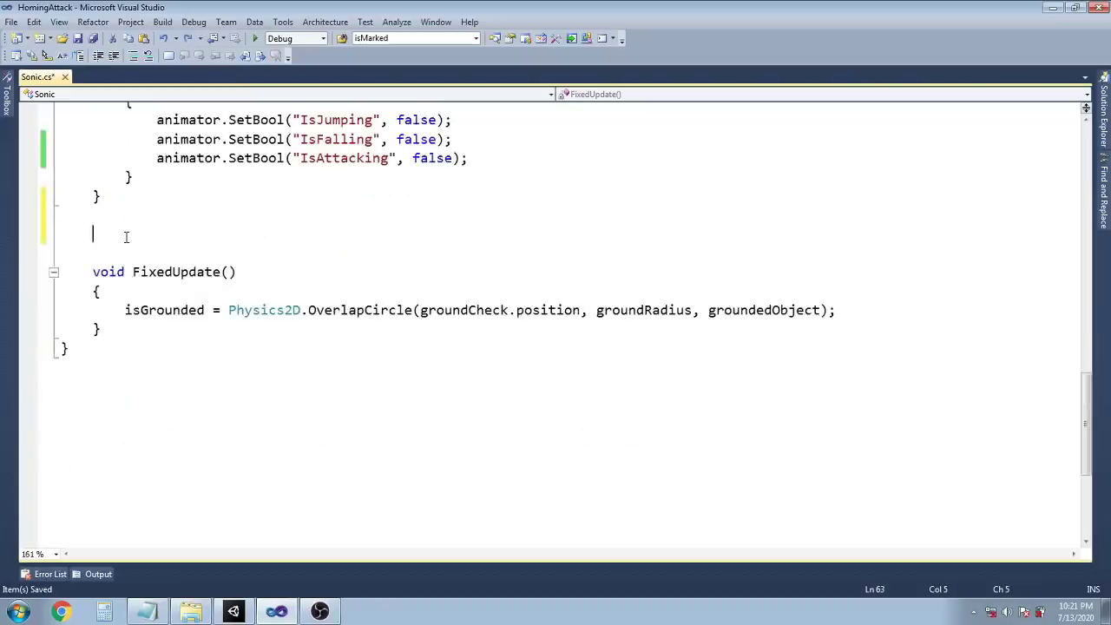
pyautogui.write('public void MarkClosestEnemy()     {         GameObject[] enemies = GameObject.FindGameObjectsWithTag("Enemy");         currentMarkerInScene = GameObject.FindGameObjectWithTag("Marker");         GameObject target = null;         Vector3 currentPosition = transform.position;         Vector3 difference;          float distance = 100f;         float magnitude;          foreach (GameObject enemy in enemies)         {             difference = enemy.transform.position - currentPosition;             magnitude = difference.sqrMagnitude;             if (magnitude < distance)             {                 target = enemy;                 distance = magnitude;             }         }          if (target != null)         {             if (markedEnemy == null || (markedEnemy.GetInstanceID() != target.GetInstanceID()))             {                 markedEnemy = target;                 Destroy(currentMarkerInScene);                 Instantiate(marker, target.gameObject.transform.position, Quaternion.identity);             }         }     }')
pyautogui.scroll(6, 219, 371)
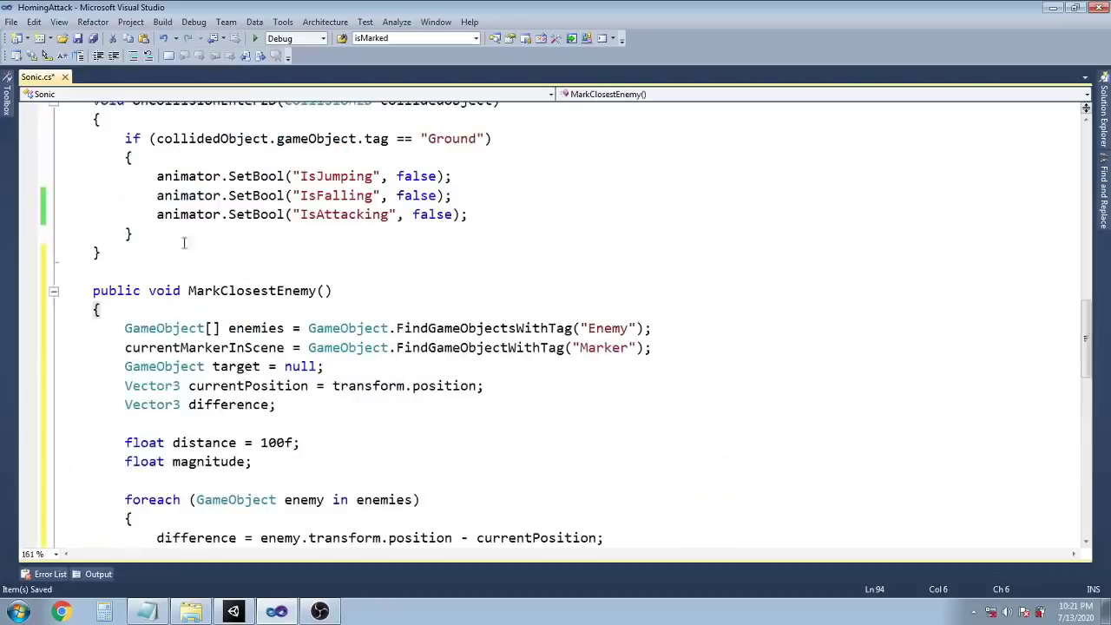
# Examine the MarkClosestEnemy signature and the line that fills the enemies array by the "Enemy" tag
pyautogui.click(200, 203)
pyautogui.press('Down')
pyautogui.press('Down')
pyautogui.press('Down')
pyautogui.press('Down')
pyautogui.press('Down')
pyautogui.press('Down')
pyautogui.moveTo(188, 290); pyautogui.dragTo(333, 290)
pyautogui.click(354, 311)
pyautogui.scroll(-2, 315, 329)
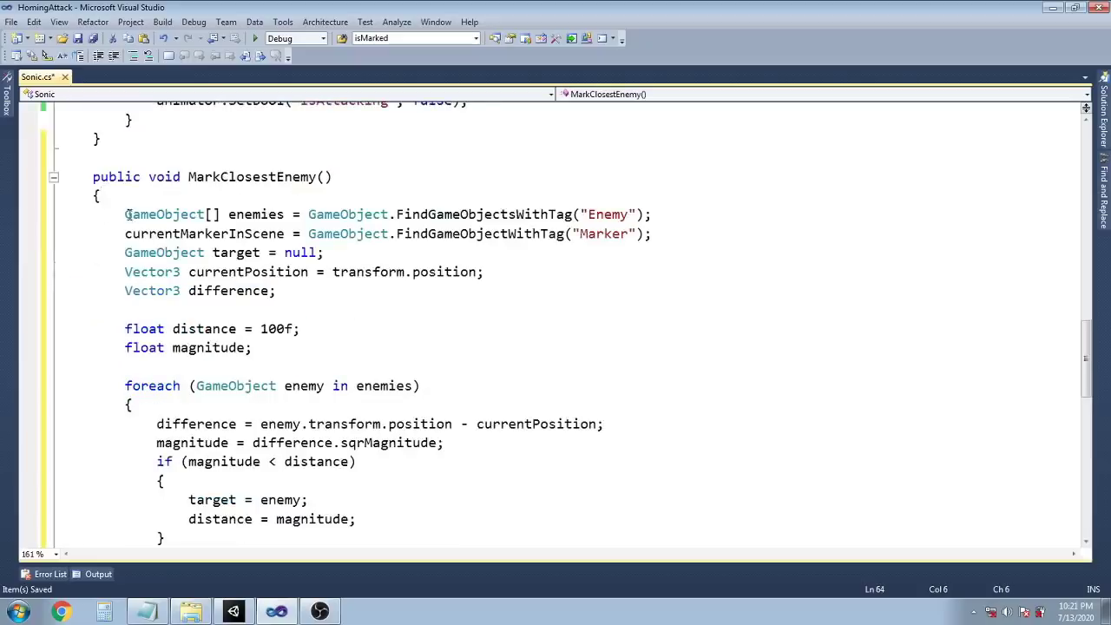
pyautogui.moveTo(124, 213); pyautogui.dragTo(649, 214)
pyautogui.click(407, 214)
pyautogui.moveTo(221, 214); pyautogui.dragTo(189, 214)
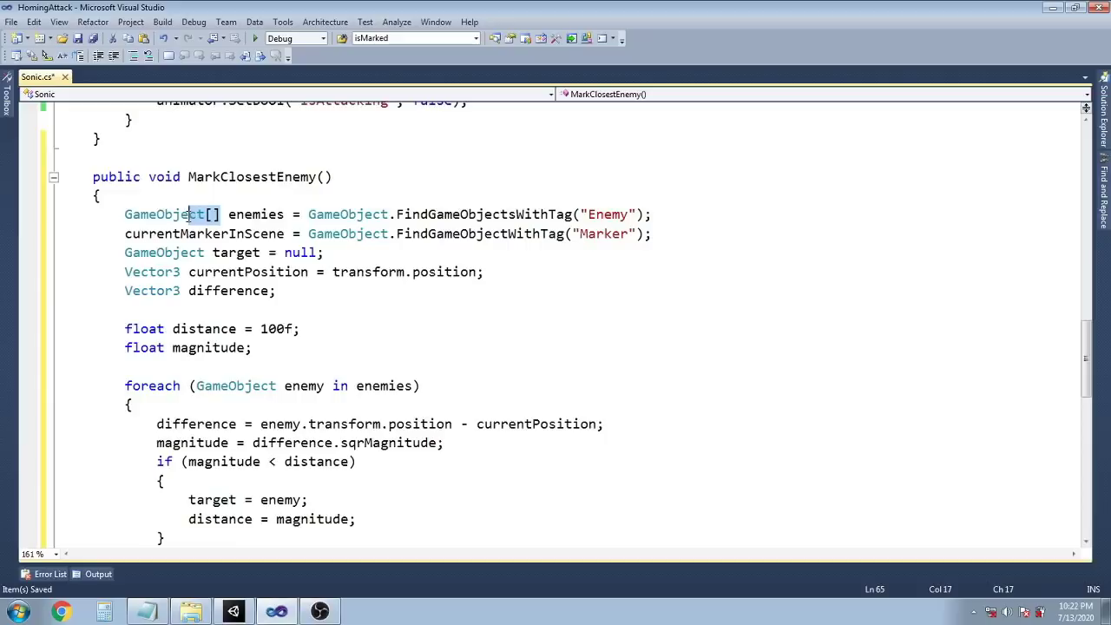
# Review the marker lookup and the target, currentPosition, difference, distance and magnitude variables in MarkClosestEnemy
pyautogui.click(161, 240)
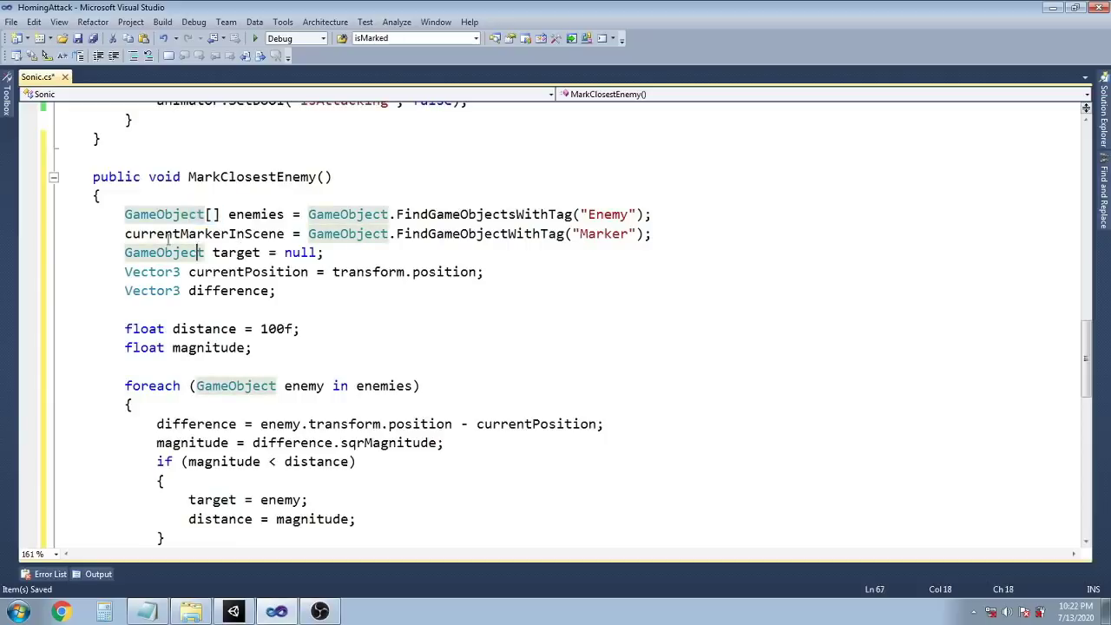
pyautogui.moveTo(125, 234); pyautogui.dragTo(586, 233)
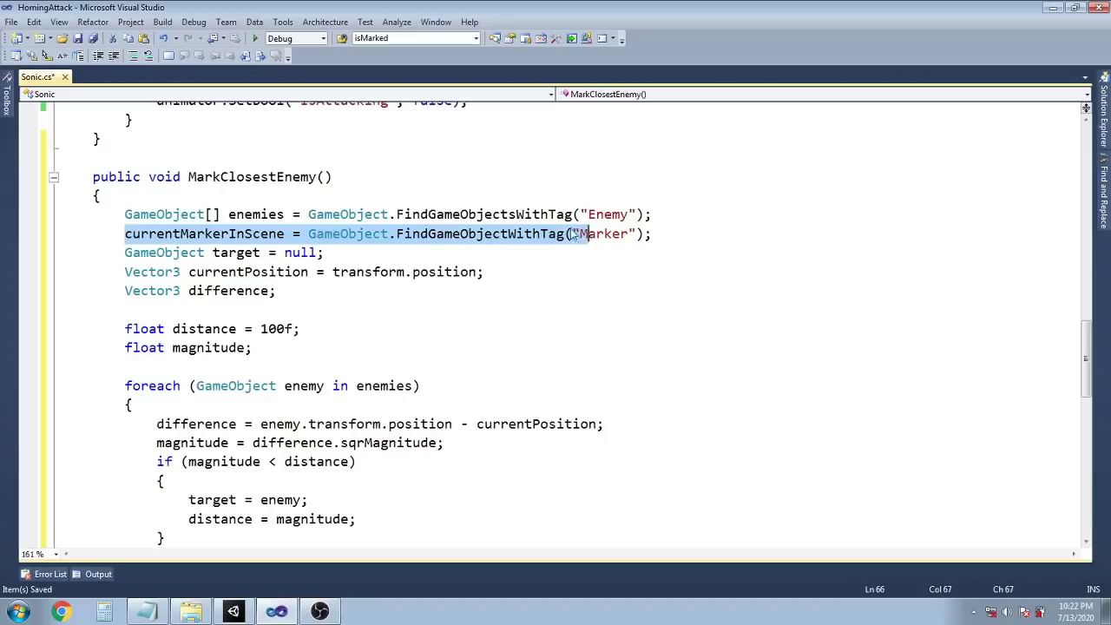
pyautogui.click(232, 301)
pyautogui.click(221, 253)
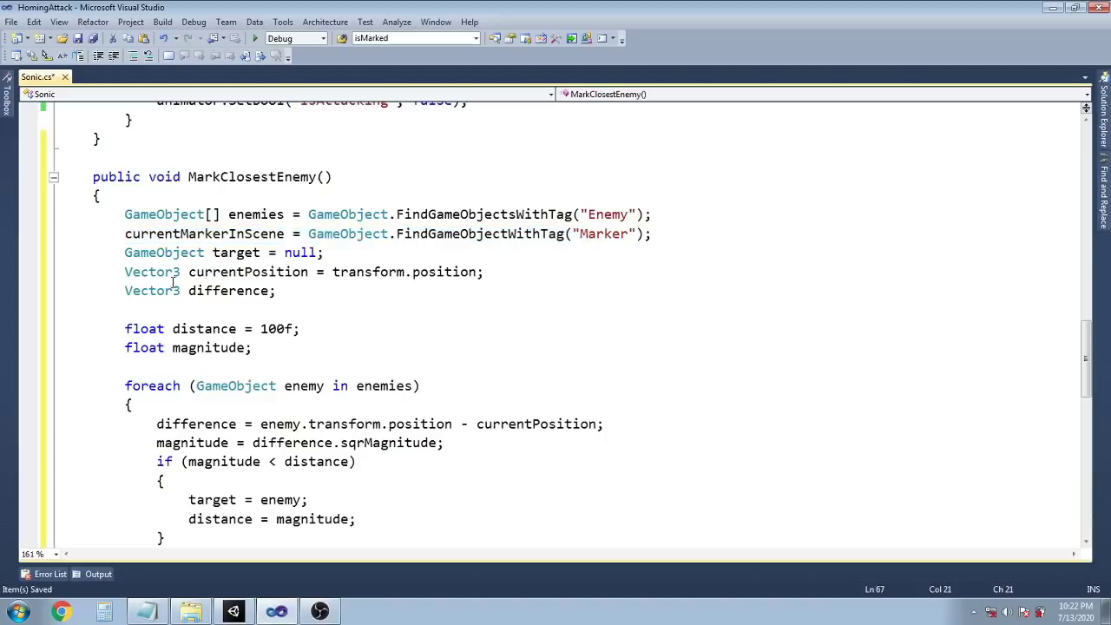
pyautogui.moveTo(125, 271); pyautogui.dragTo(486, 271)
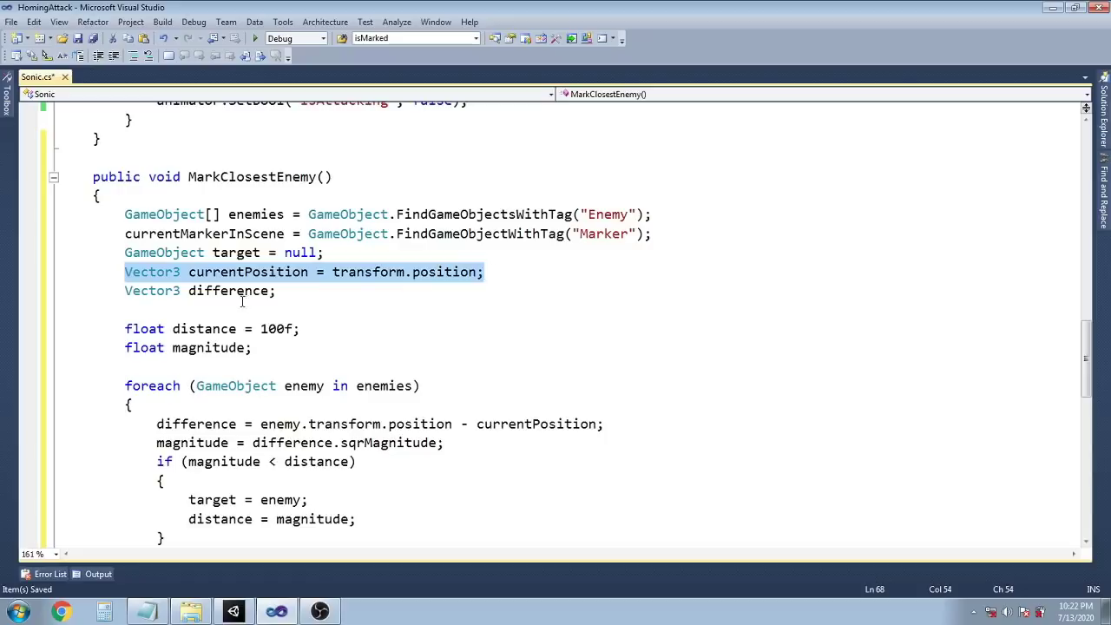
pyautogui.moveTo(125, 290); pyautogui.dragTo(274, 291)
pyautogui.click(275, 329)
pyautogui.moveTo(125, 329); pyautogui.dragTo(313, 329)
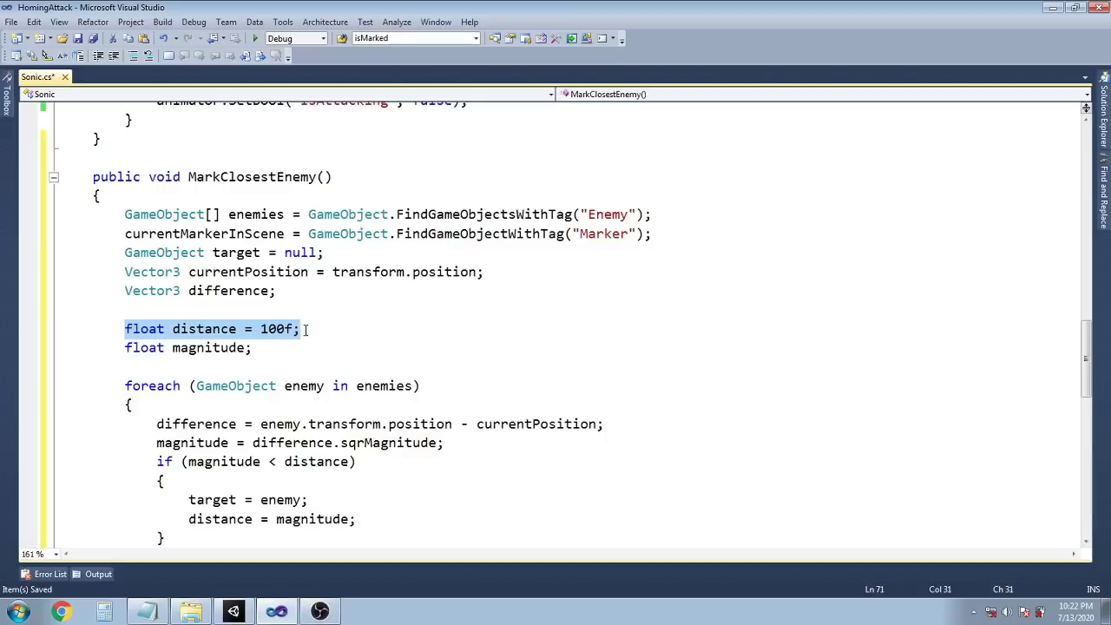
pyautogui.click(307, 347)
pyautogui.moveTo(295, 350); pyautogui.dragTo(125, 349)
# Examine how the foreach loop compares each enemy's squared distance and assigns the closest one to target
pyautogui.scroll(-3, 221, 375)
pyautogui.click(164, 367)
pyautogui.moveTo(128, 210); pyautogui.dragTo(411, 215)
pyautogui.click(378, 232)
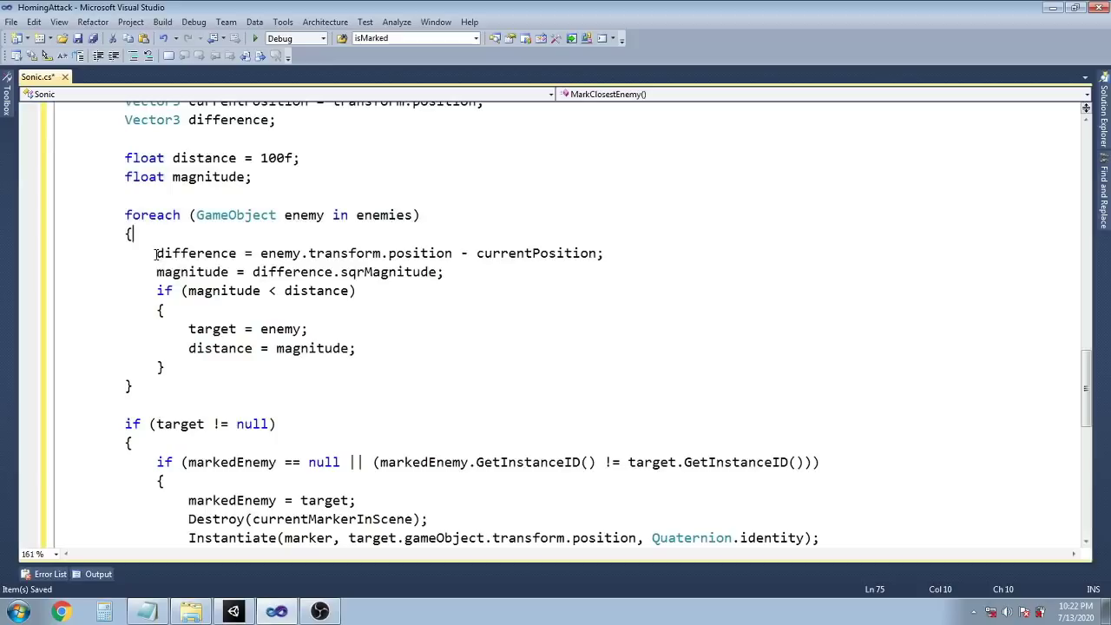
pyautogui.moveTo(149, 253); pyautogui.dragTo(617, 251)
pyautogui.click(541, 286)
pyautogui.moveTo(156, 271); pyautogui.dragTo(340, 271)
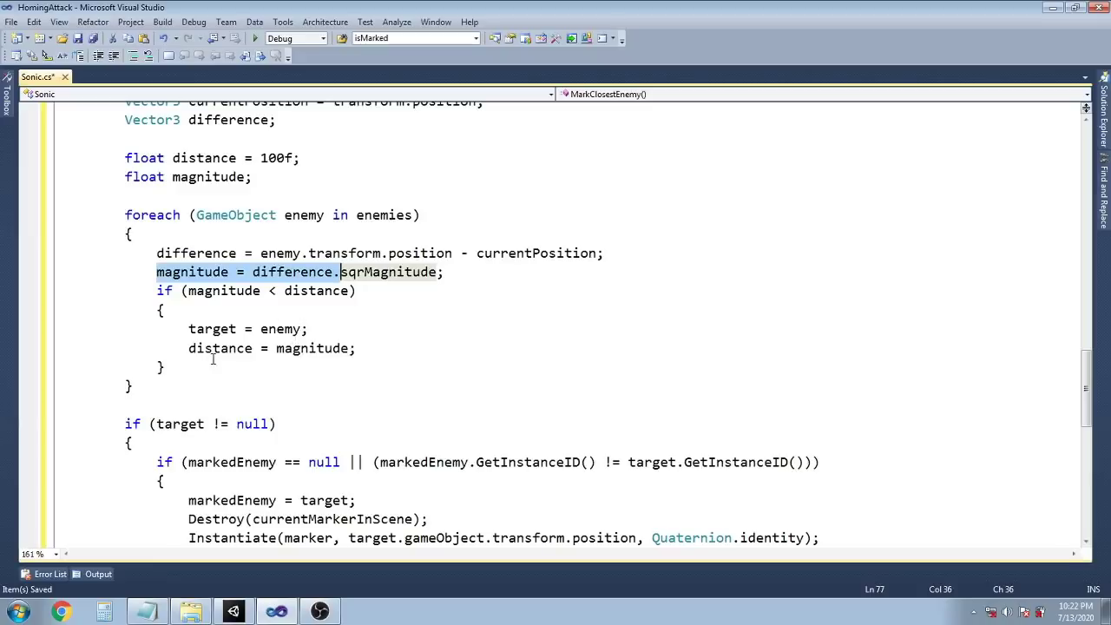
pyautogui.moveTo(116, 215); pyautogui.dragTo(179, 396)
pyautogui.moveTo(186, 328); pyautogui.dragTo(310, 329)
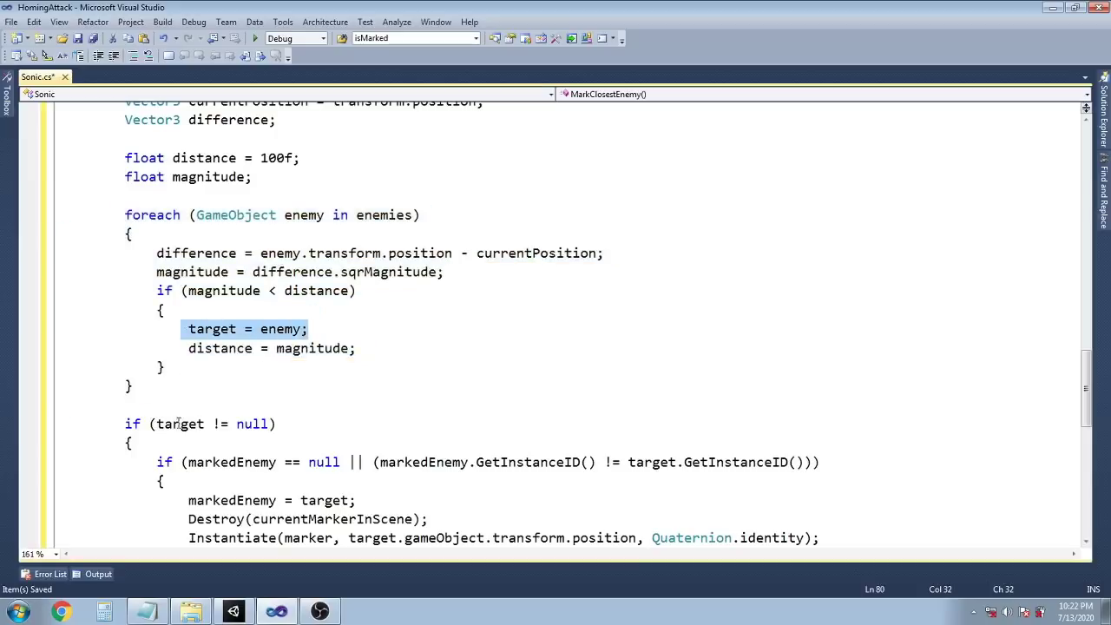
# Review the target null check, the markedEnemy comparison, and the marker's Destroy and Instantiate calls
pyautogui.moveTo(157, 424); pyautogui.dragTo(206, 429)
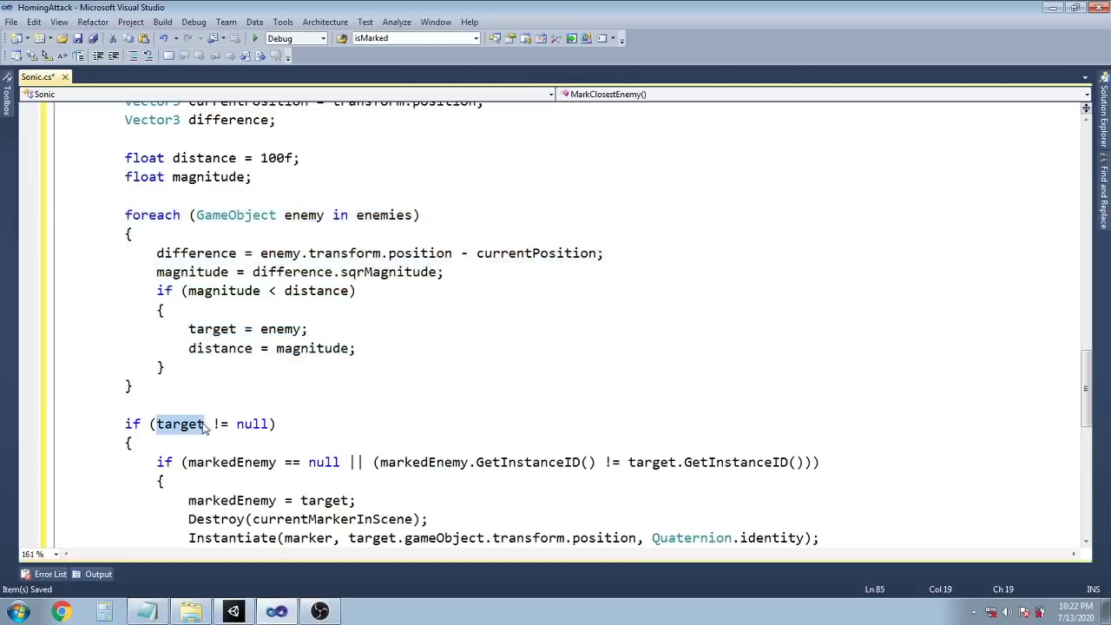
pyautogui.scroll(-2, 206, 429)
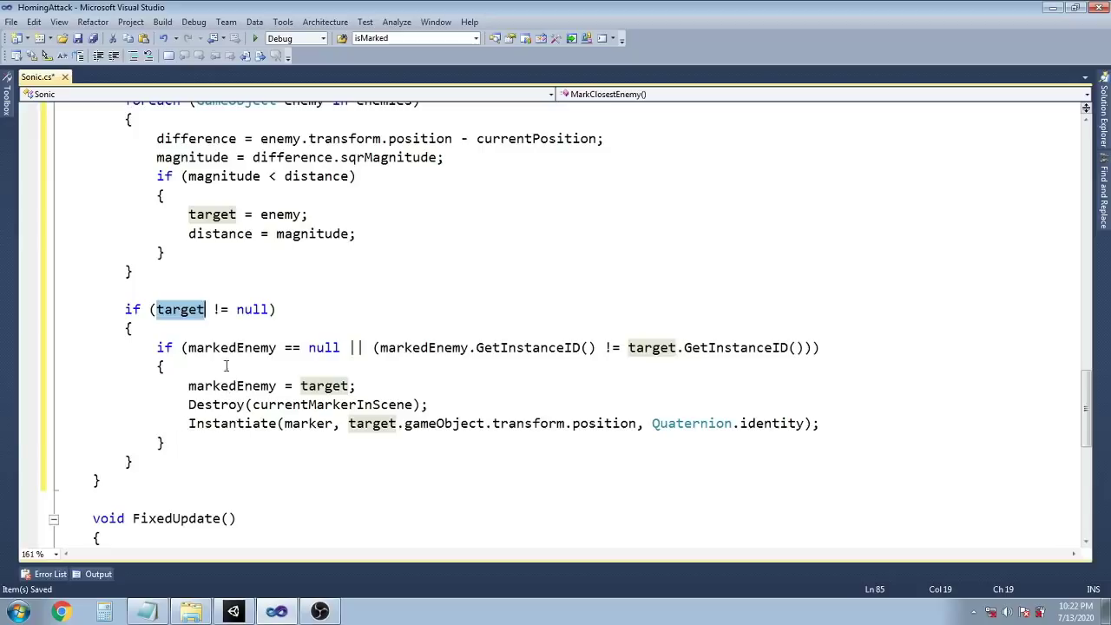
pyautogui.moveTo(188, 347); pyautogui.dragTo(340, 347)
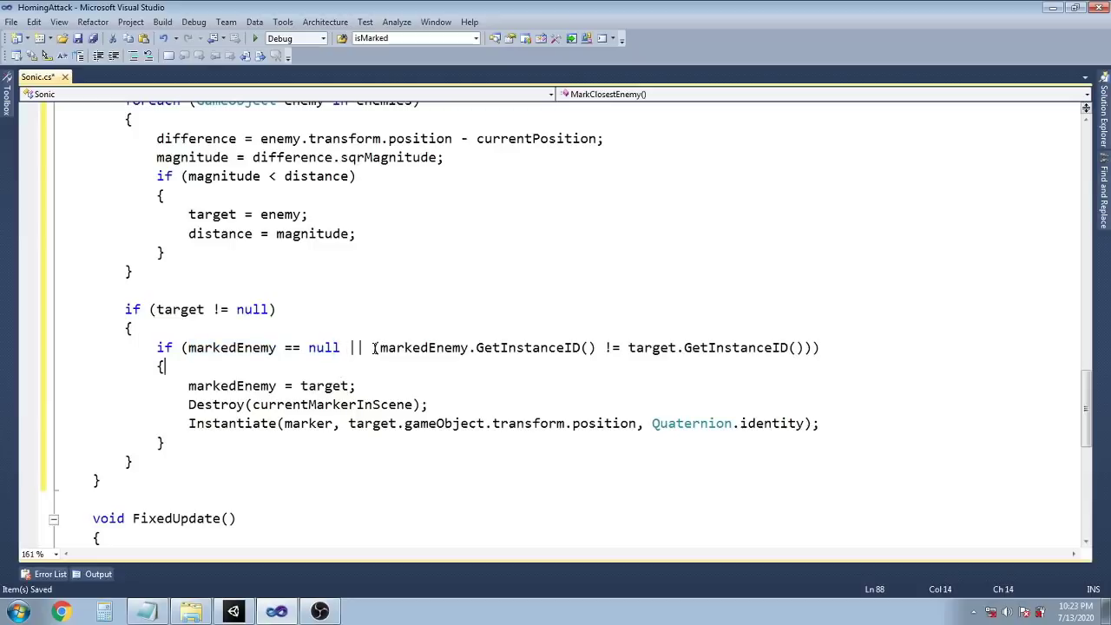
pyautogui.moveTo(375, 347); pyautogui.dragTo(791, 349)
pyautogui.click(375, 427)
pyautogui.click(213, 385)
pyautogui.click(331, 386)
pyautogui.moveTo(176, 404); pyautogui.dragTo(441, 402)
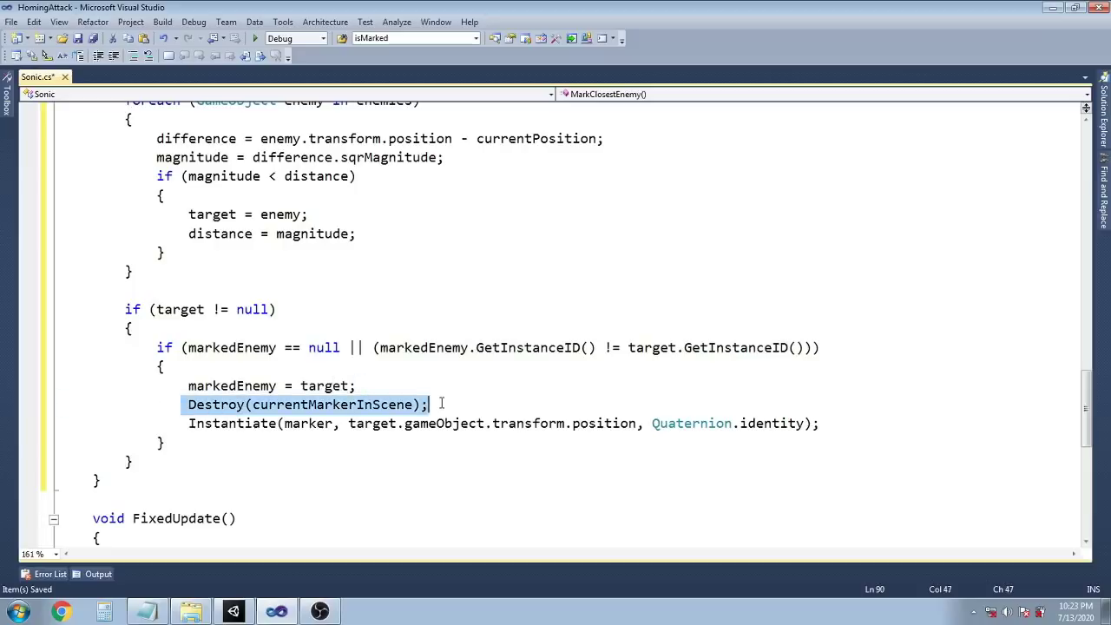
pyautogui.click(420, 405)
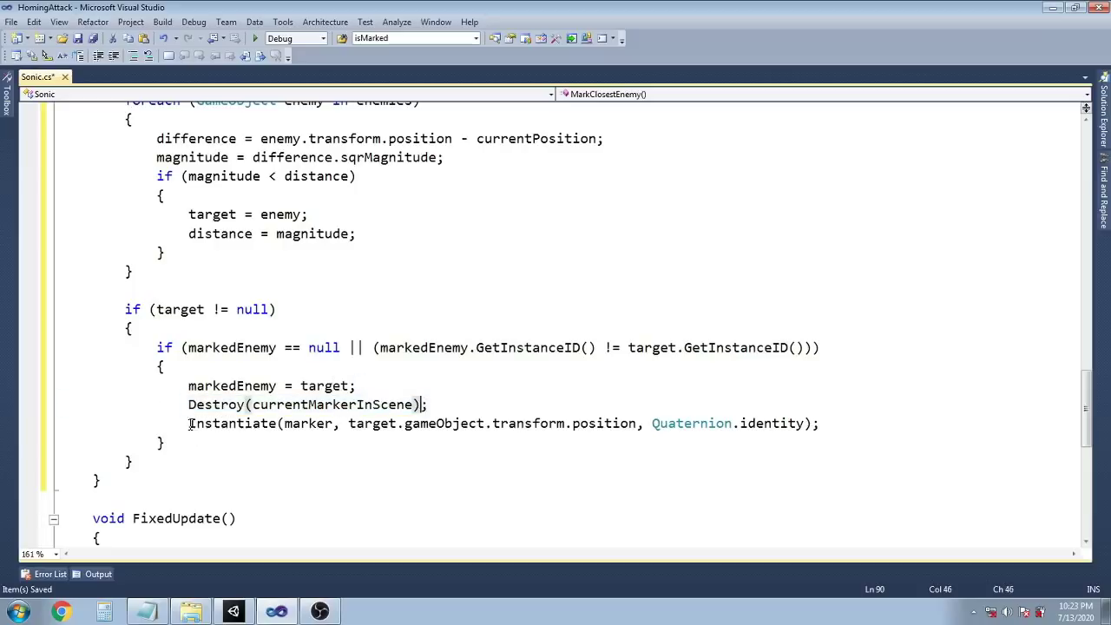
pyautogui.moveTo(189, 423); pyautogui.dragTo(639, 423)
pyautogui.doubleClick(305, 425)
pyautogui.click(405, 449)
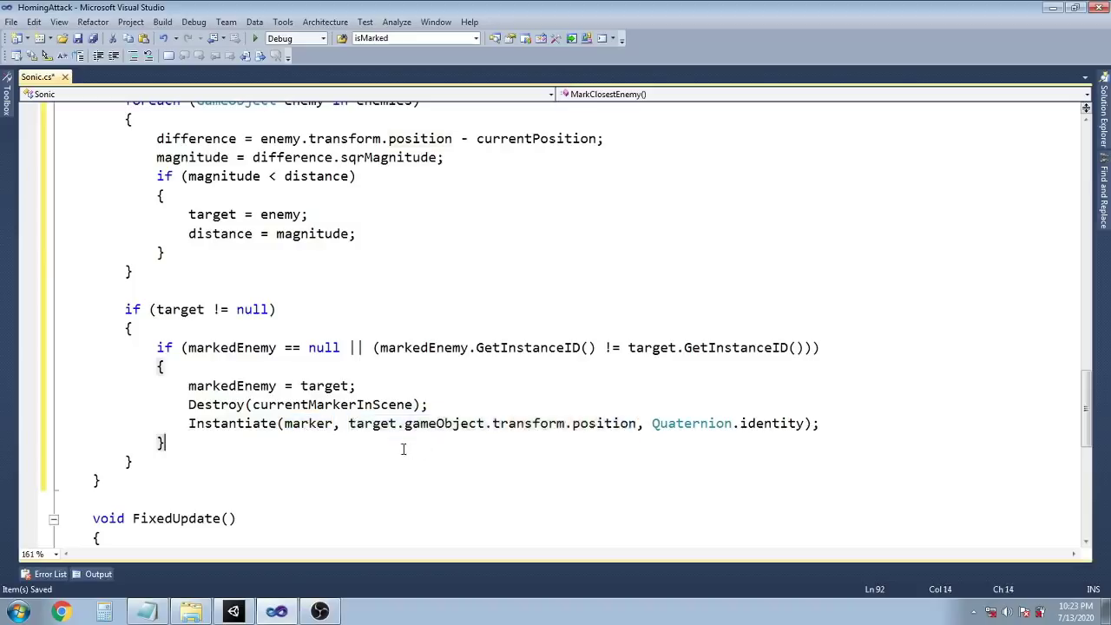
pyautogui.press('Down')
pyautogui.scroll(1, 296, 441)
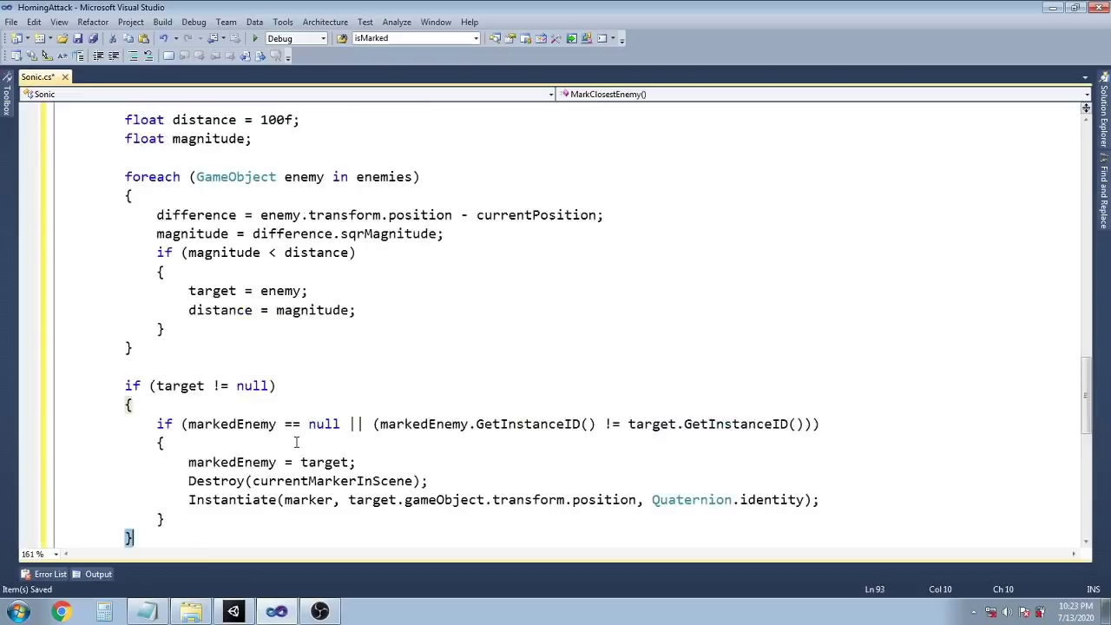
# Call MarkClosestEnemy(); as the first statement of Update in Sonic.cs
pyautogui.scroll(3, 300, 382)
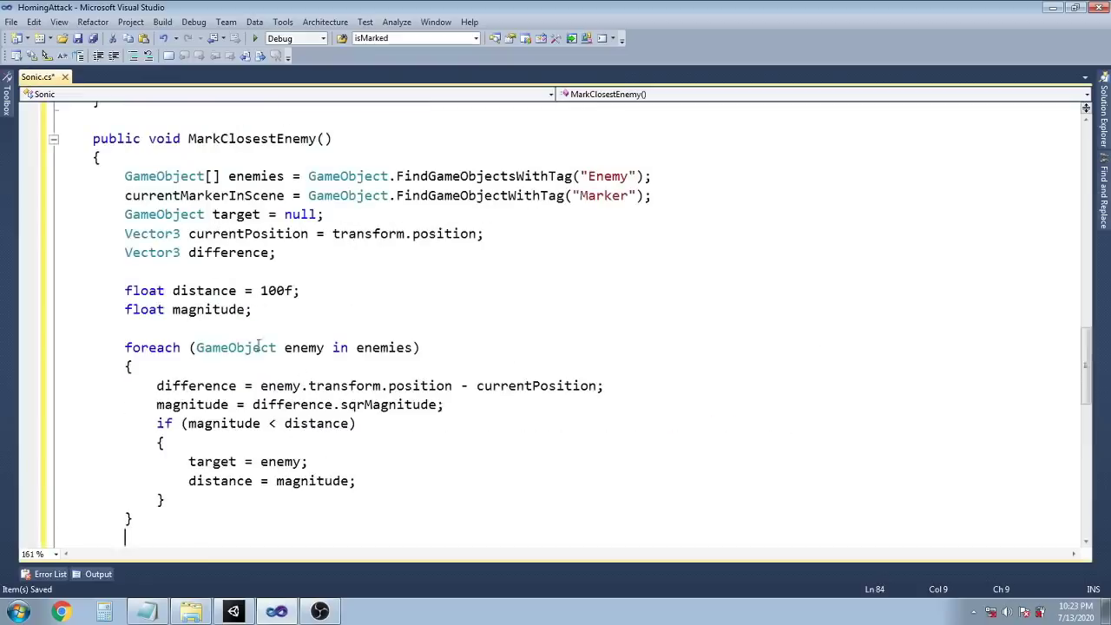
pyautogui.moveTo(332, 139); pyautogui.dragTo(188, 139)
pyautogui.hotkey('ctrl', 'c')
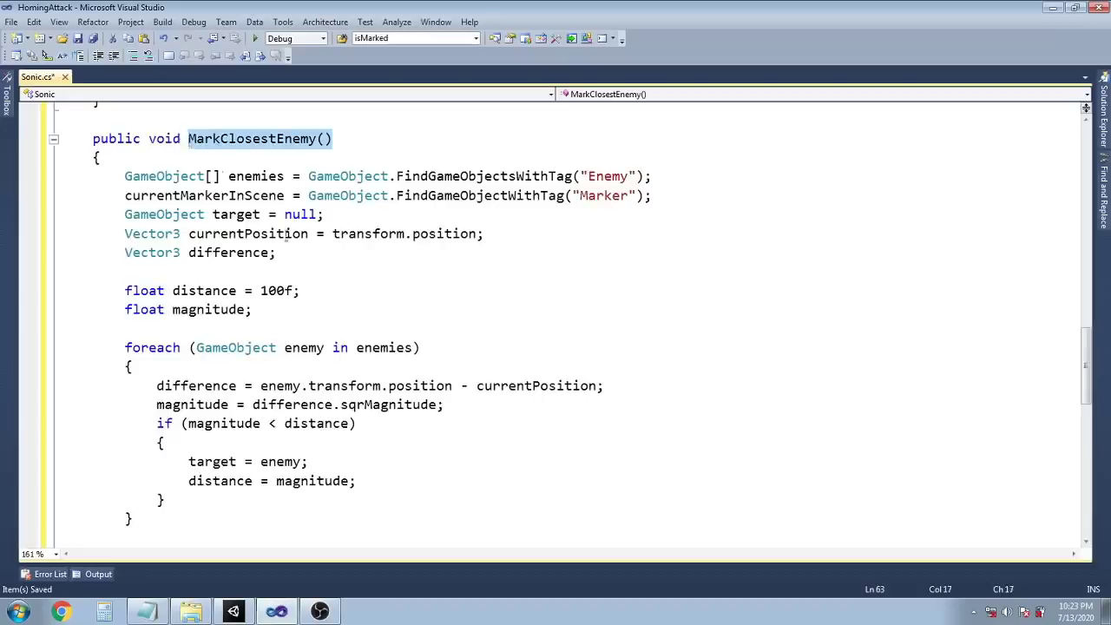
pyautogui.scroll(10, 362, 347)
pyautogui.scroll(4, 362, 347)
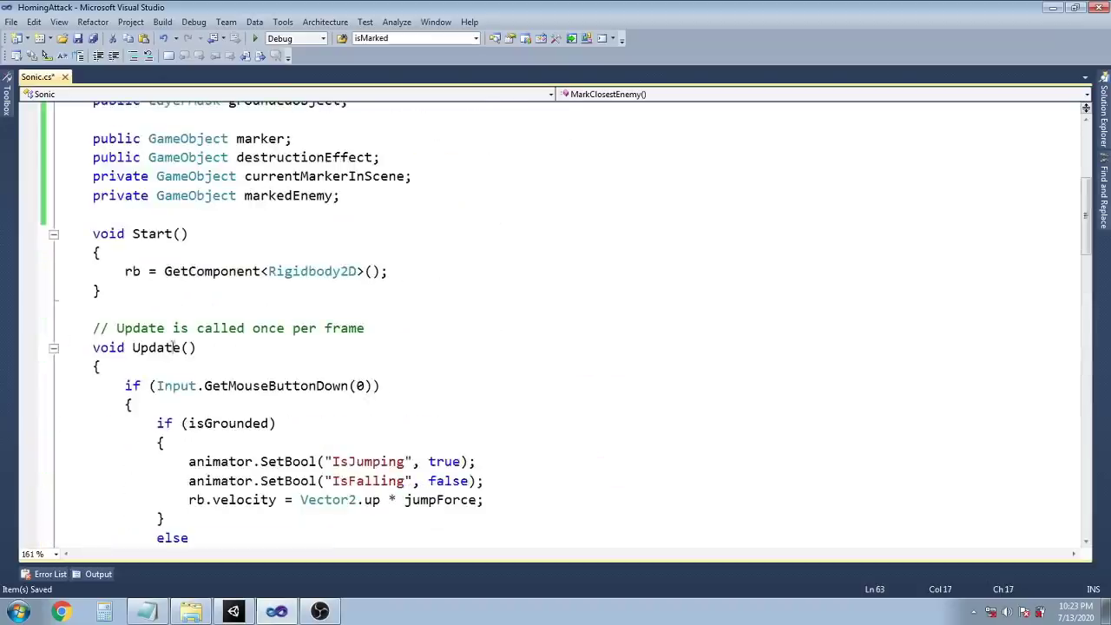
pyautogui.click(126, 368)
pyautogui.press('Return')
pyautogui.hotkey('ctrl', 'v')
pyautogui.hotkey('ctrl', 's')
pyautogui.write(';')
# Add an empty if (markedEnemy != null) block after the IsAttacking SetBool line in Update's else branch
pyautogui.scroll(-3, 510, 423)
pyautogui.click(510, 424)
pyautogui.press('Return')
pyautogui.press('Tab')
pyautogui.press('Tab')
pyautogui.write('if(mark')
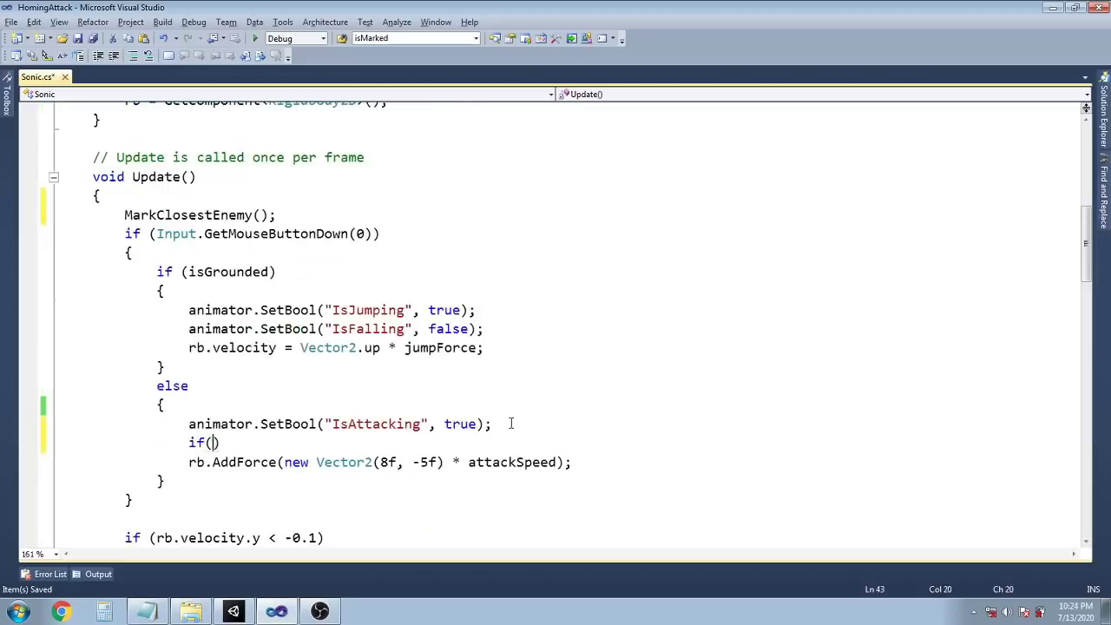
pyautogui.write('edEnemy != nu')
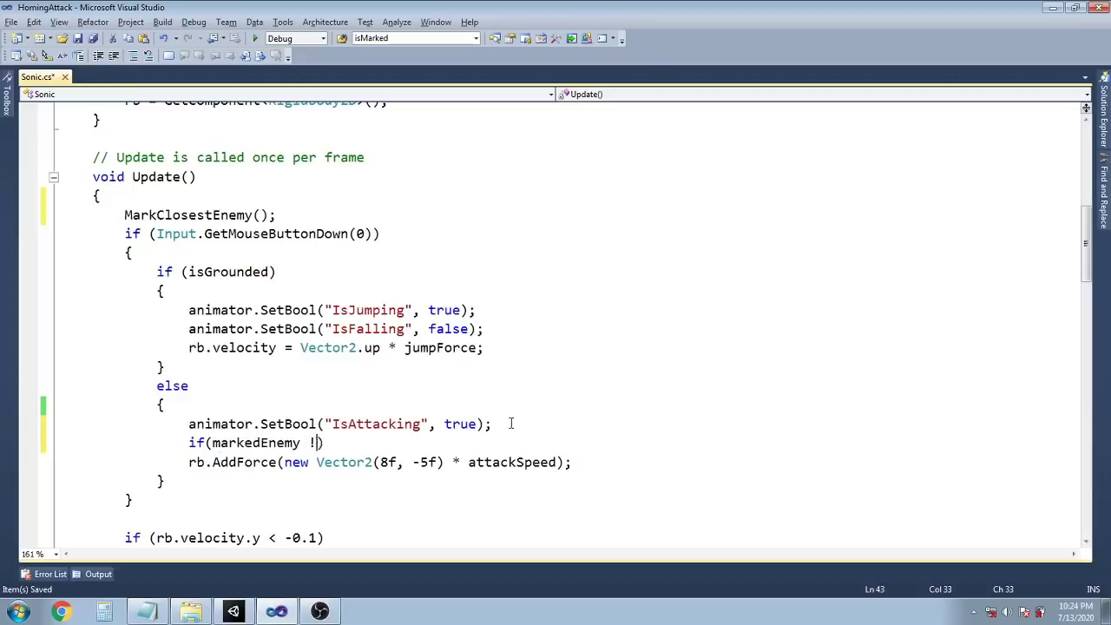
pyautogui.write('ll)')
pyautogui.press('Return')
pyautogui.write('{')
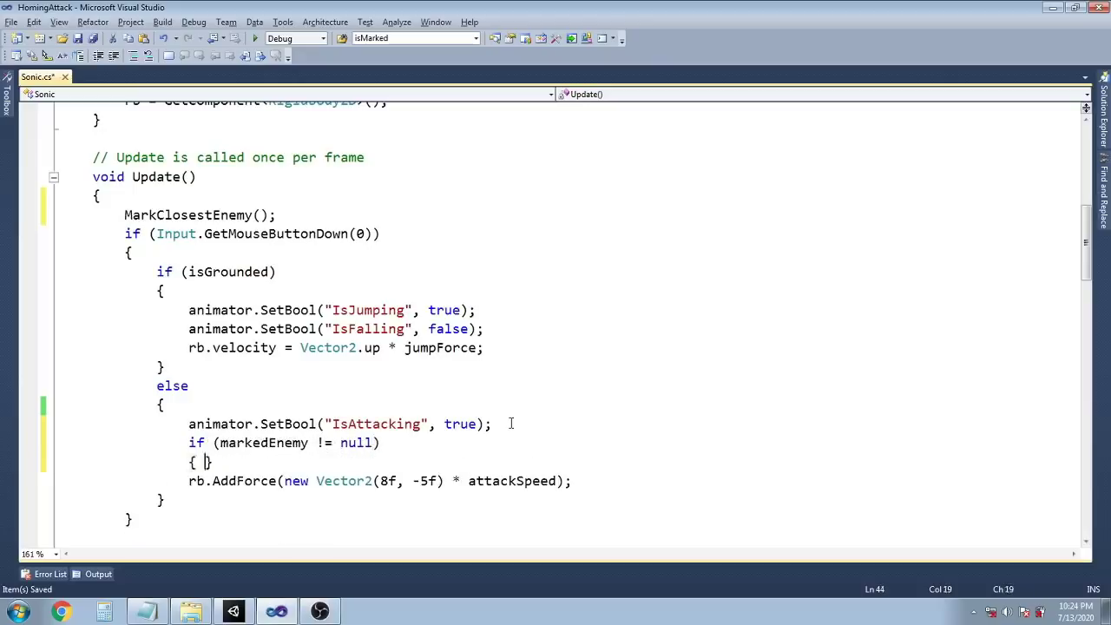
pyautogui.press('Return')
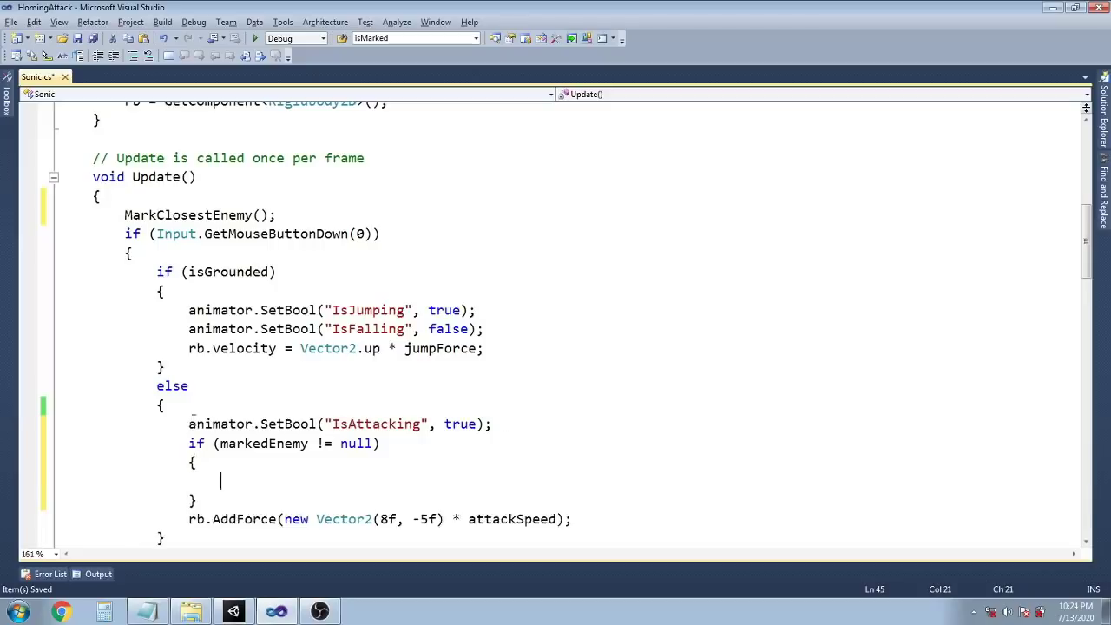
# Inside the markedEnemy block, declare var direction = (markedEnemy.transform.position - transform.position).normalized; and save the script
pyautogui.click(249, 482)
pyautogui.tripleClick(261, 482)
pyautogui.click(242, 481)
pyautogui.write('var directio')
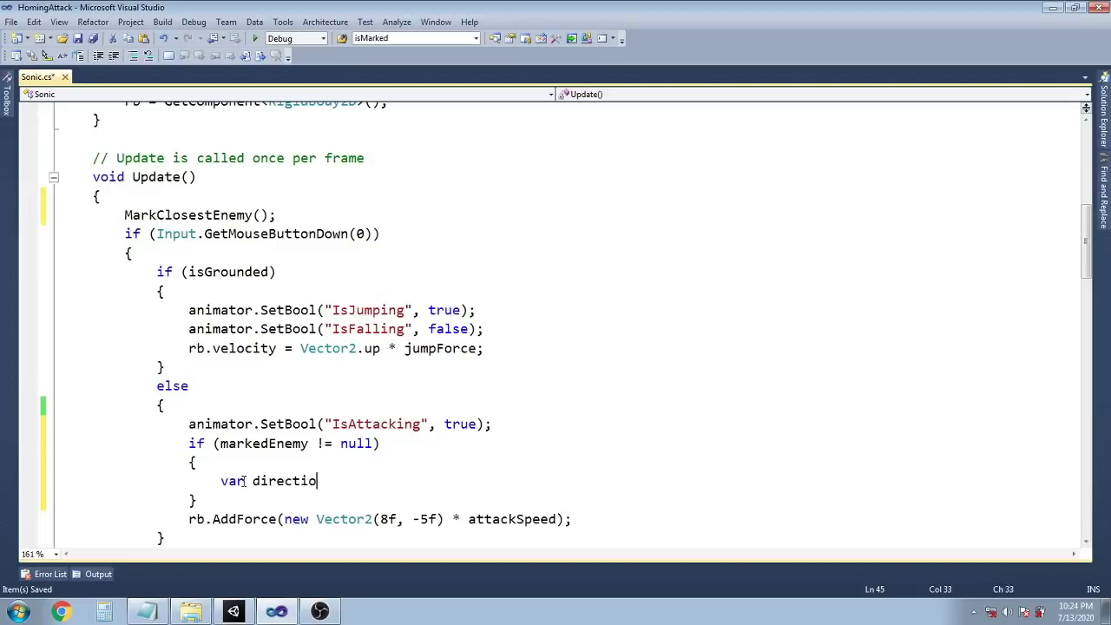
pyautogui.write('n = (transform.position')
pyautogui.click(356, 480)
pyautogui.write('mar')
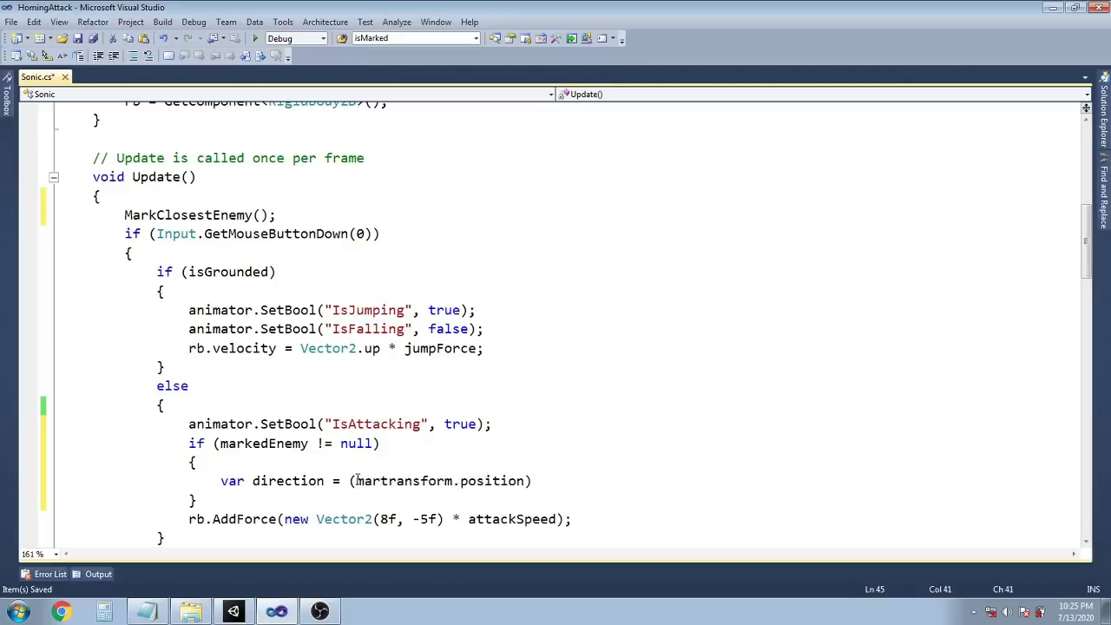
pyautogui.write('kedEnemy.transform.position')
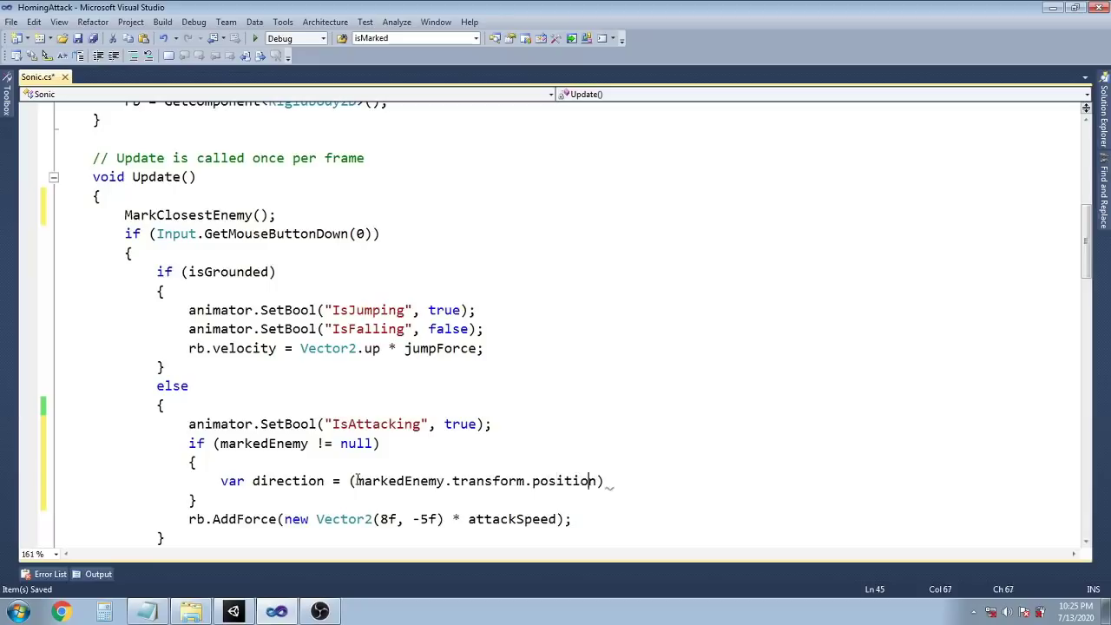
pyautogui.write(' - transform')
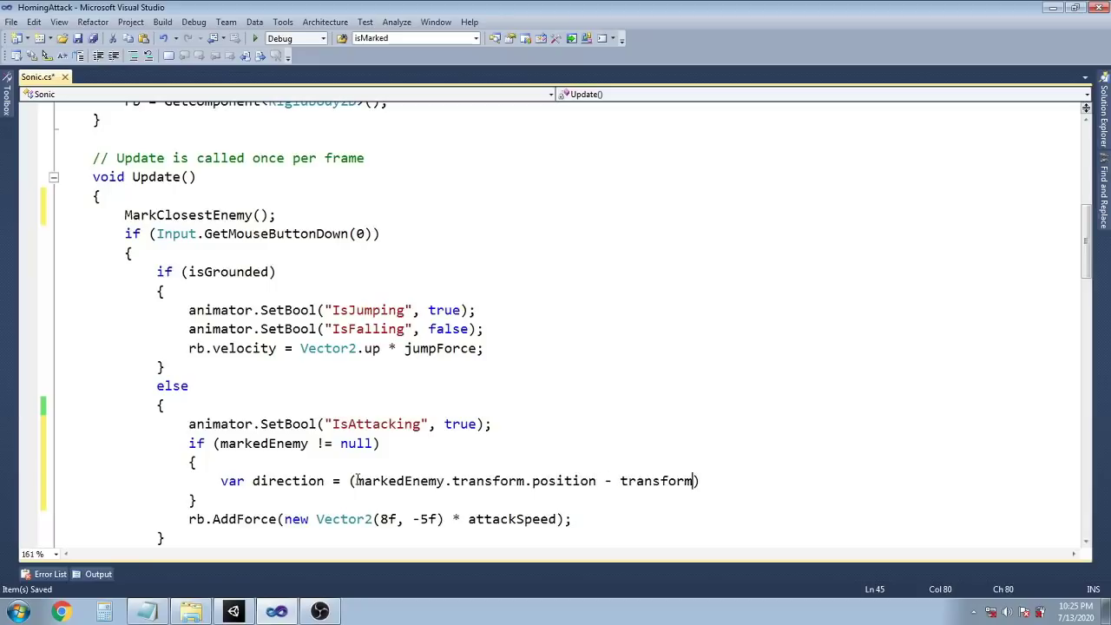
pyautogui.write('.position')
pyautogui.press('End')
pyautogui.write('.')
pyautogui.write('normalized;')
pyautogui.hotkey('ctrl', 's')
# Move the rb.AddForce line into the markedEnemy if block, directly below the direction declaration
pyautogui.press('alt')
pyautogui.scroll(-3, 410, 486)
pyautogui.click(586, 350)
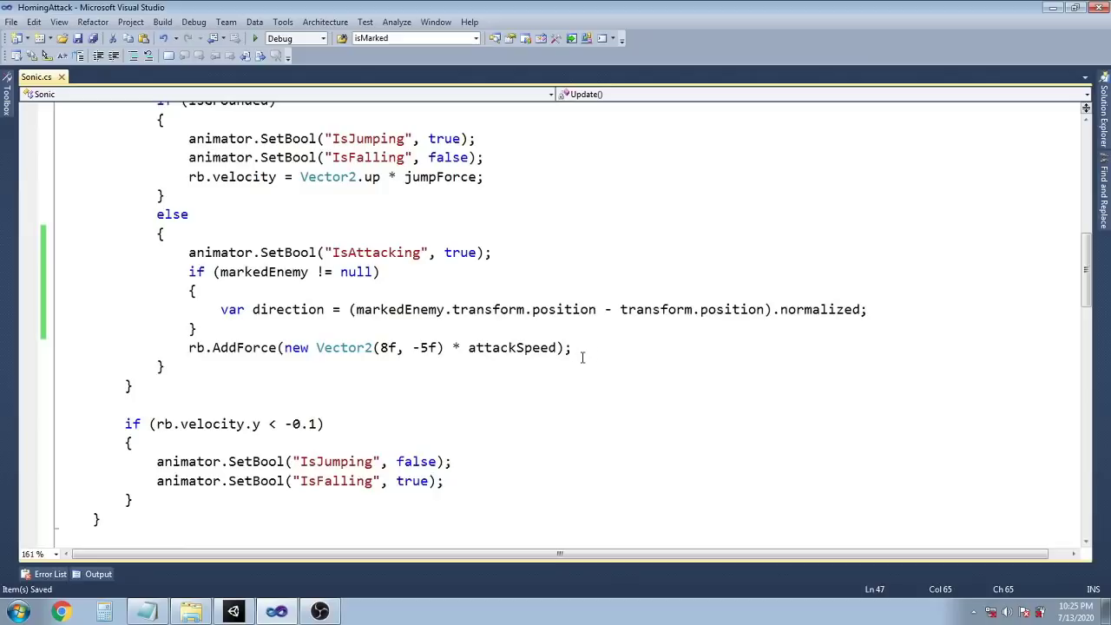
pyautogui.hotkey('shift', 'Home')
pyautogui.hotkey('ctrl', 'x')
pyautogui.press('Up')
pyautogui.press('Up')
pyautogui.press('End')
pyautogui.press('Return')
pyautogui.hotkey('ctrl', 'v')
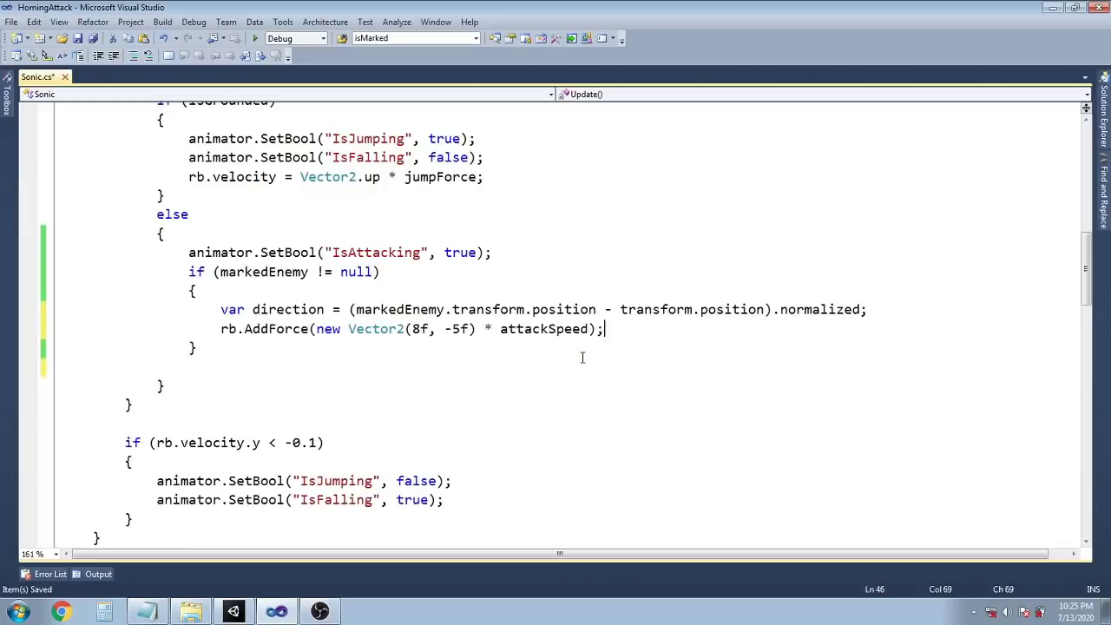
# Replace new Vector2(8f, -5f) with direction in the rb.AddForce call inside the markedEnemy block and save the script
pyautogui.doubleClick(297, 309)
pyautogui.hotkey('ctrl', 'c')
pyautogui.moveTo(476, 329); pyautogui.dragTo(316, 328)
pyautogui.hotkey('ctrl', 'v')
pyautogui.click(564, 326)
pyautogui.hotkey('ctrl', 's')
# Remove the blank line between the closing braces of the markedEnemy block and Update's else branch
pyautogui.click(207, 364)
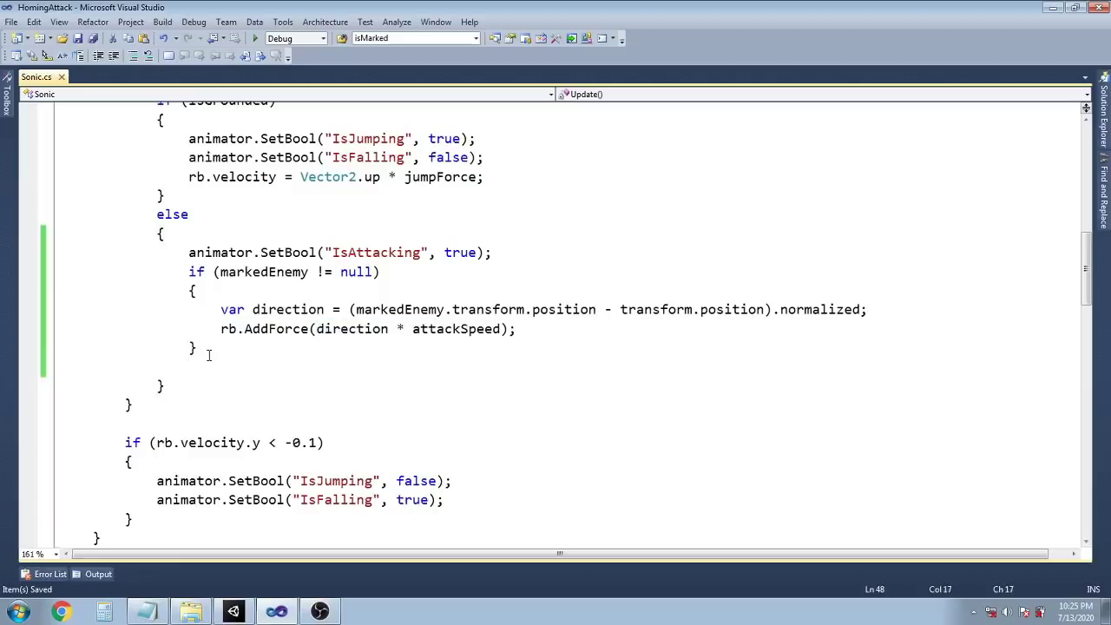
pyautogui.press('BackSpace')
pyautogui.press('Down')
pyautogui.scroll(4, 255, 413)
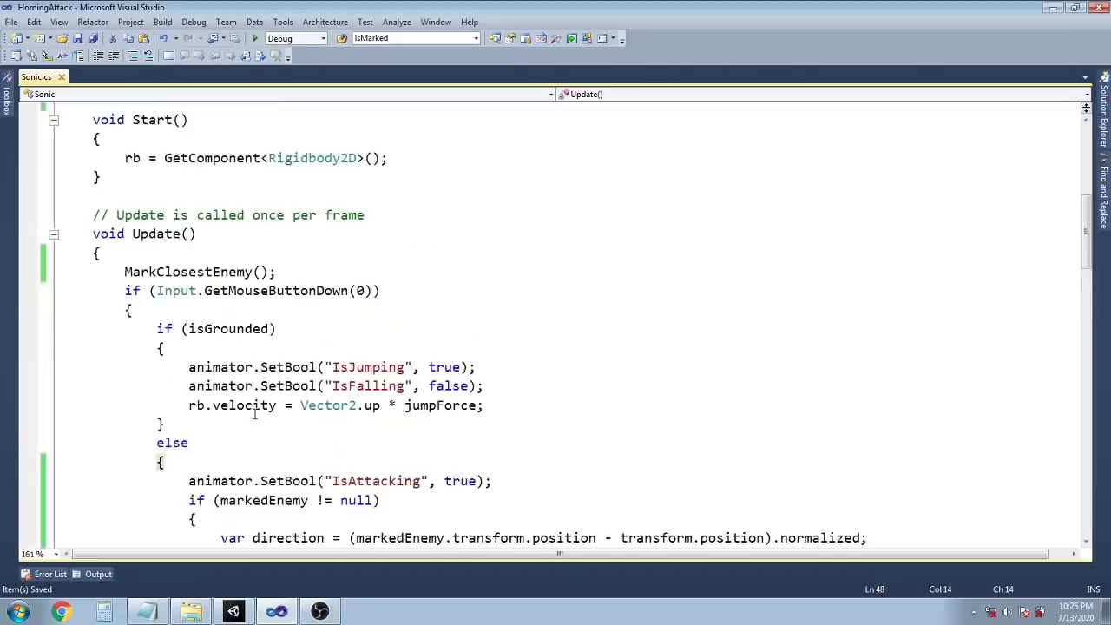
pyautogui.scroll(-4, 255, 414)
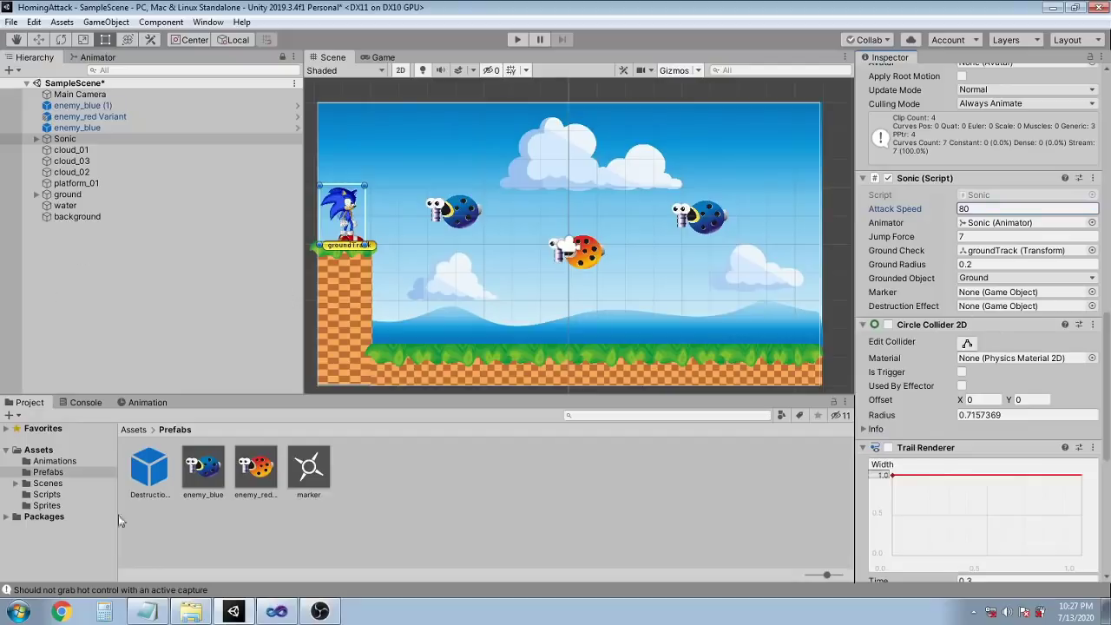
# In Unity, assign the marker and DestructionEffect prefabs to Sonic's Marker and Destruction Effect fields and play-test the scene
pyautogui.moveTo(309, 471)
pyautogui.mouseDown()
pyautogui.moveTo(903, 392)
pyautogui.moveTo(979, 362)
pyautogui.moveTo(988, 295)
pyautogui.mouseUp()
pyautogui.moveTo(149, 469); pyautogui.dragTo(1002, 313)
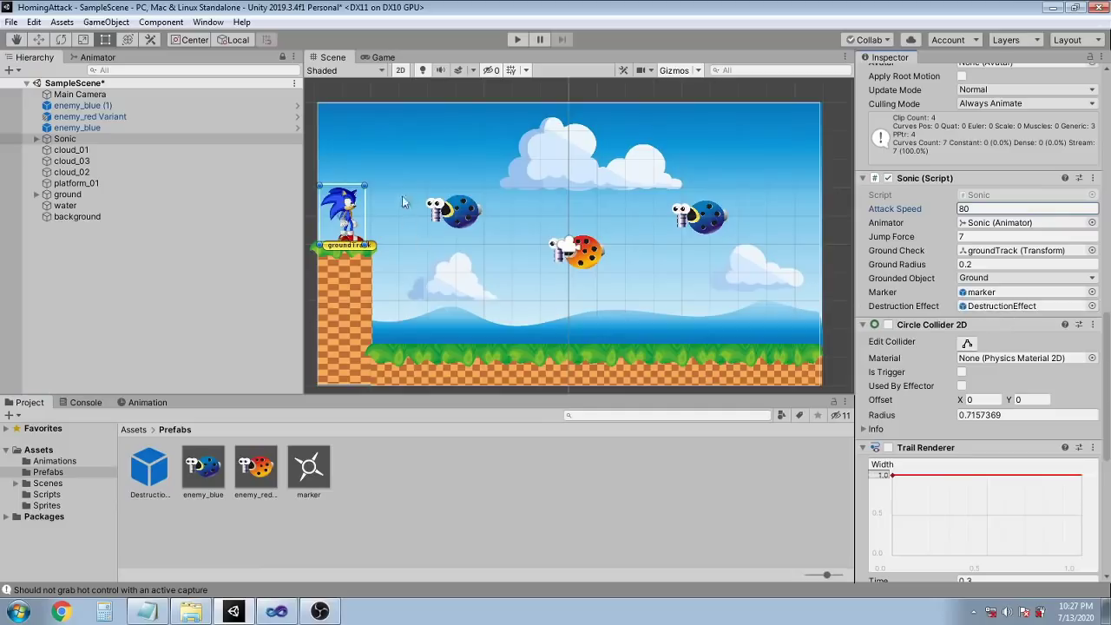
pyautogui.click(516, 40)
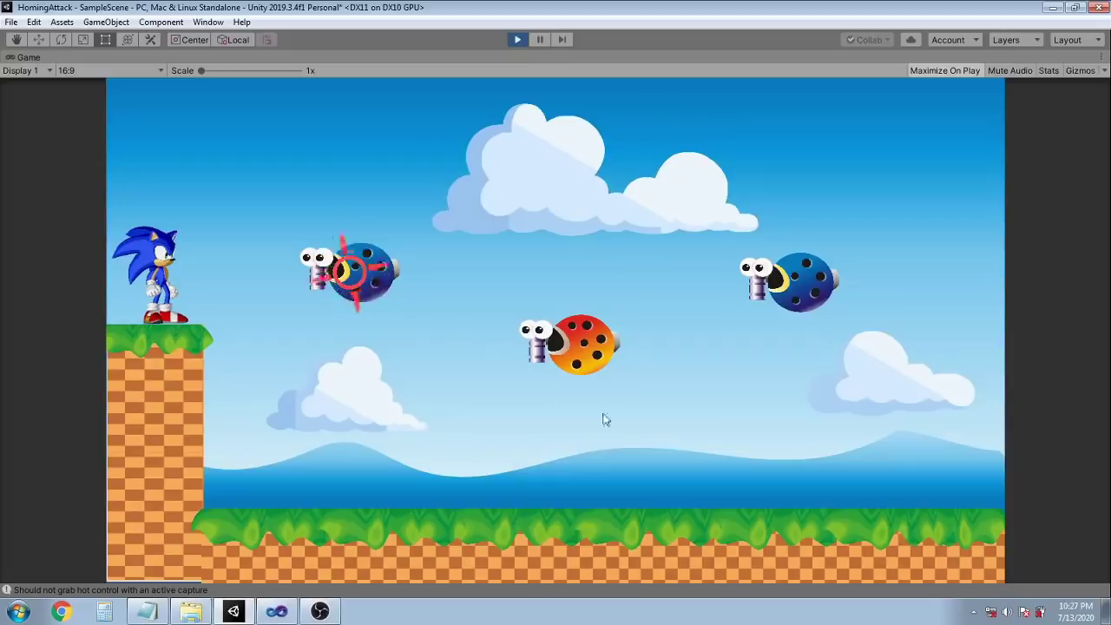
pyautogui.press('space')
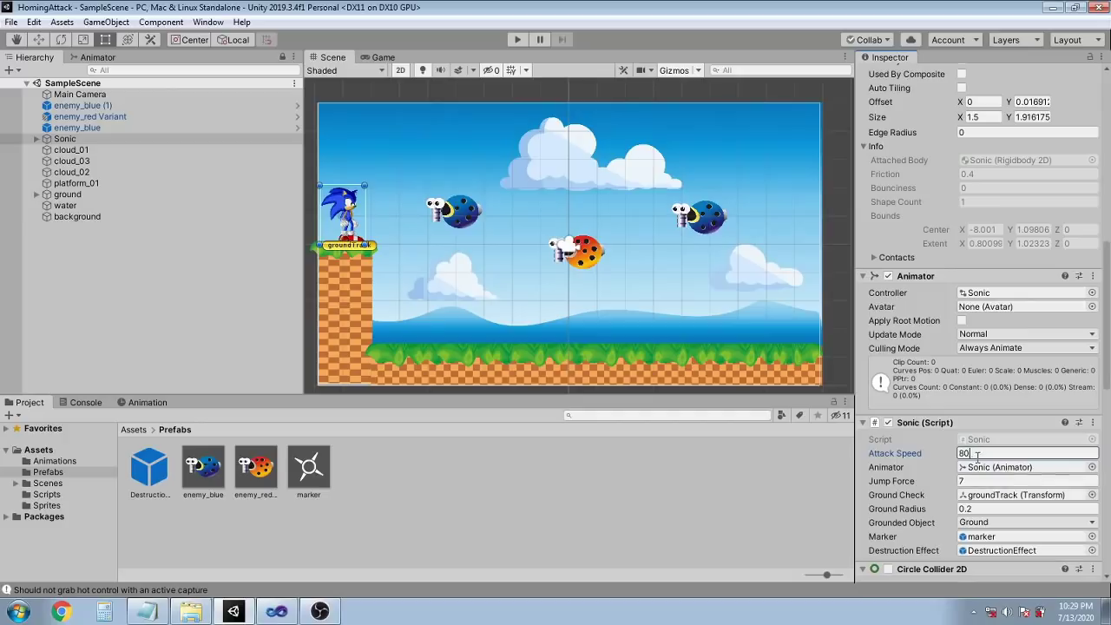
# Set Attack Speed to 600 on the Sonic script component and save the scene
pyautogui.doubleClick(1011, 453)
pyautogui.write('600')
pyautogui.hotkey('ctrl', 's')
# Run the game, make Sonic jump and attack the marked enemy, and stop play mode
pyautogui.click(518, 39)
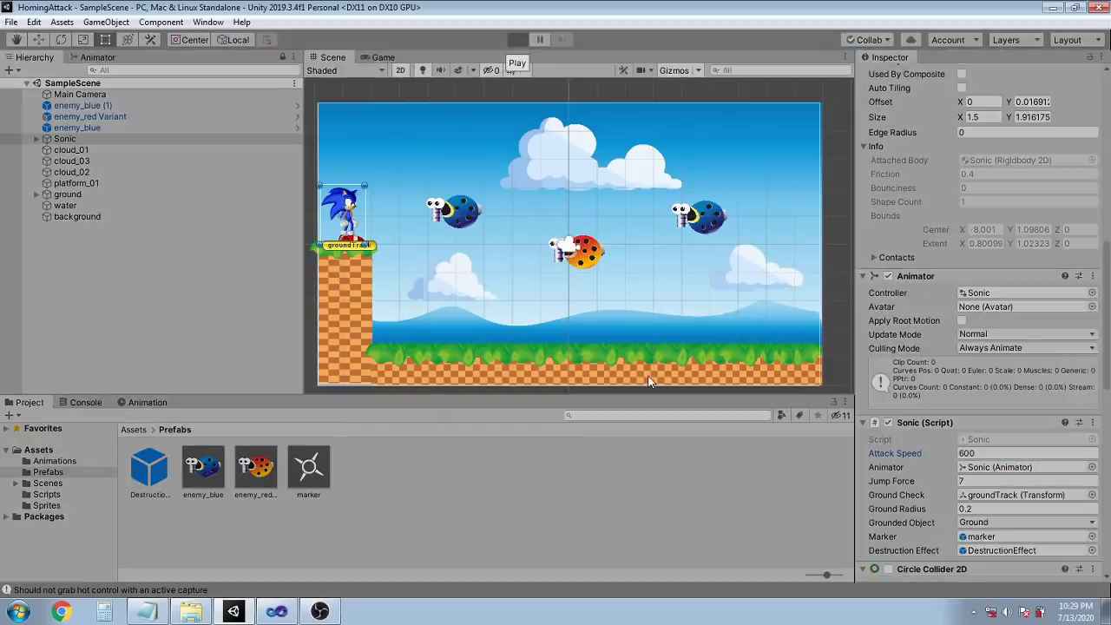
pyautogui.press('space')
pyautogui.press('space')
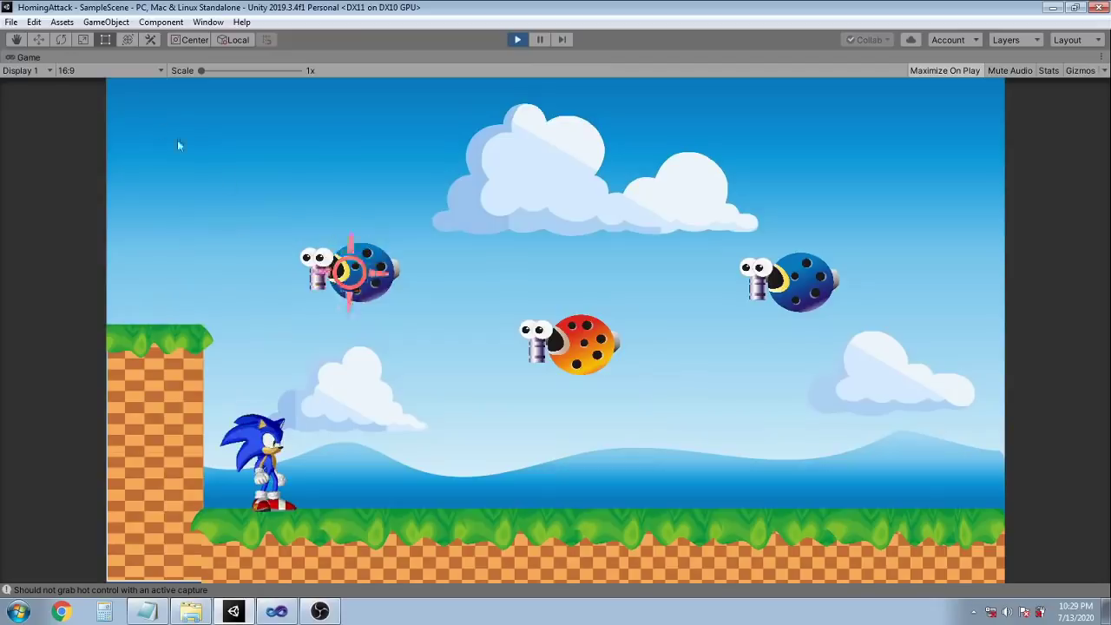
pyautogui.click(518, 39)
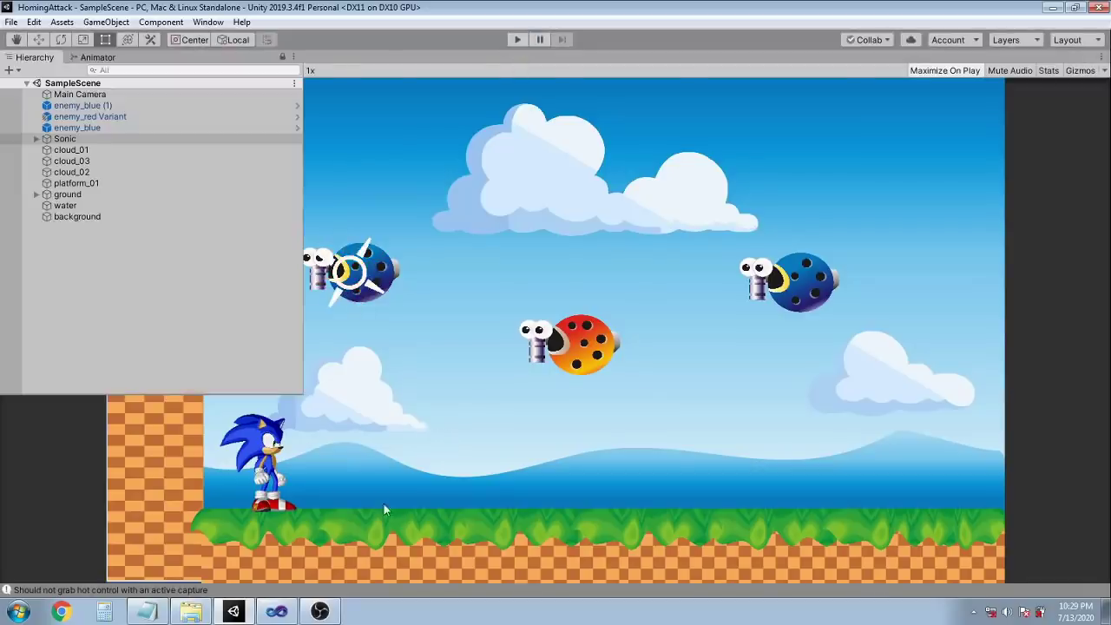
# Switch to Visual Studio and add an empty if() statement below the "Ground" block in OnCollisionEnter2D of Sonic.cs
pyautogui.click(276, 612)
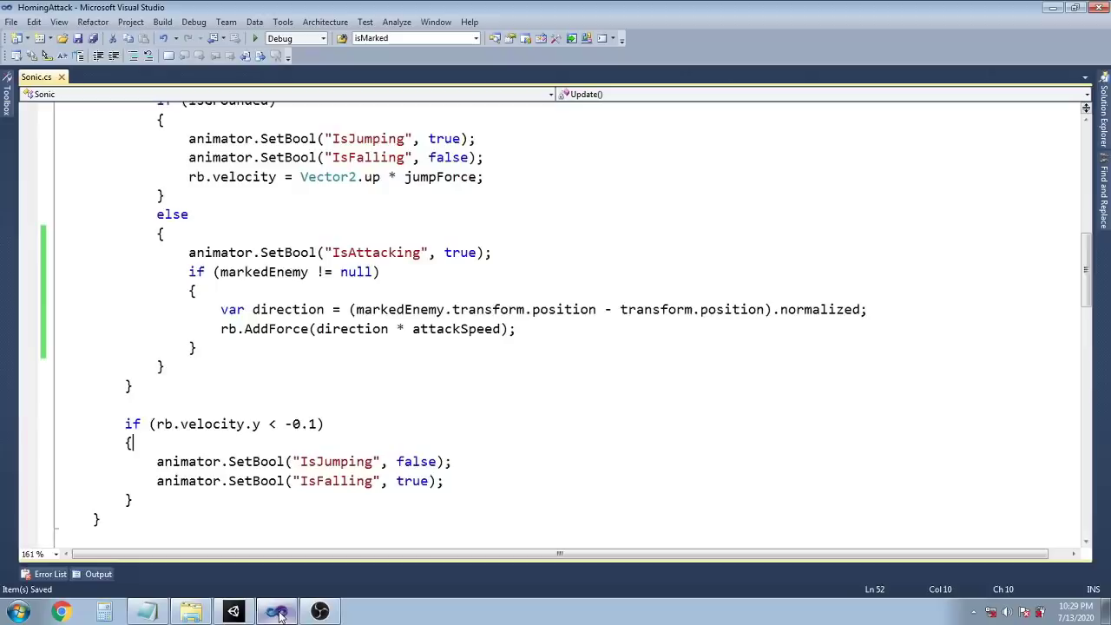
pyautogui.scroll(-6, 308, 420)
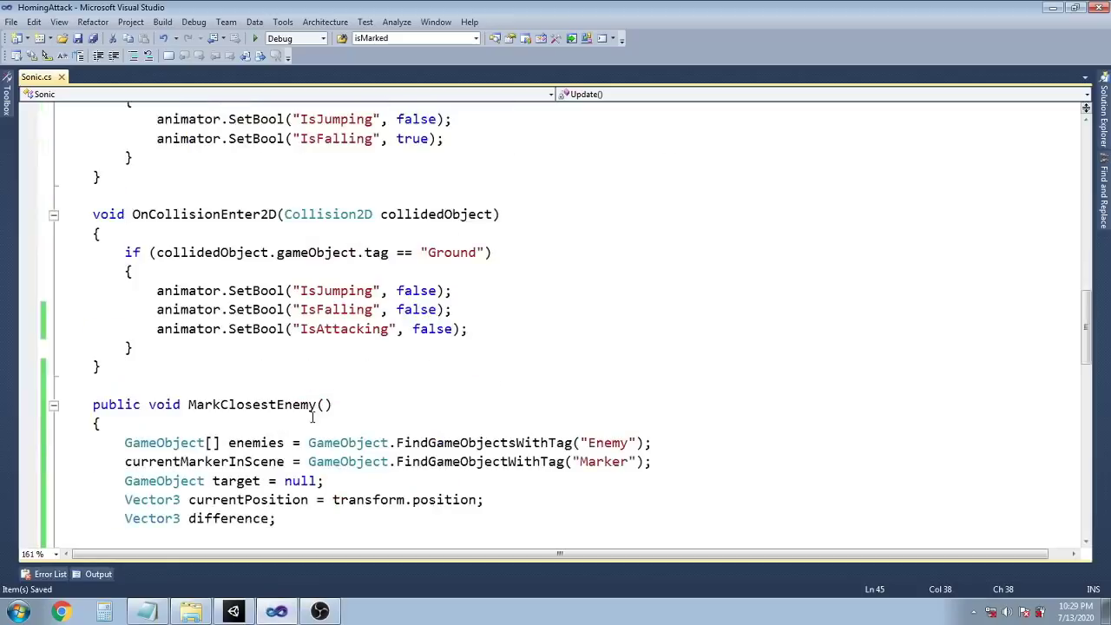
pyautogui.click(139, 344)
pyautogui.press('Return')
pyautogui.write('if()')
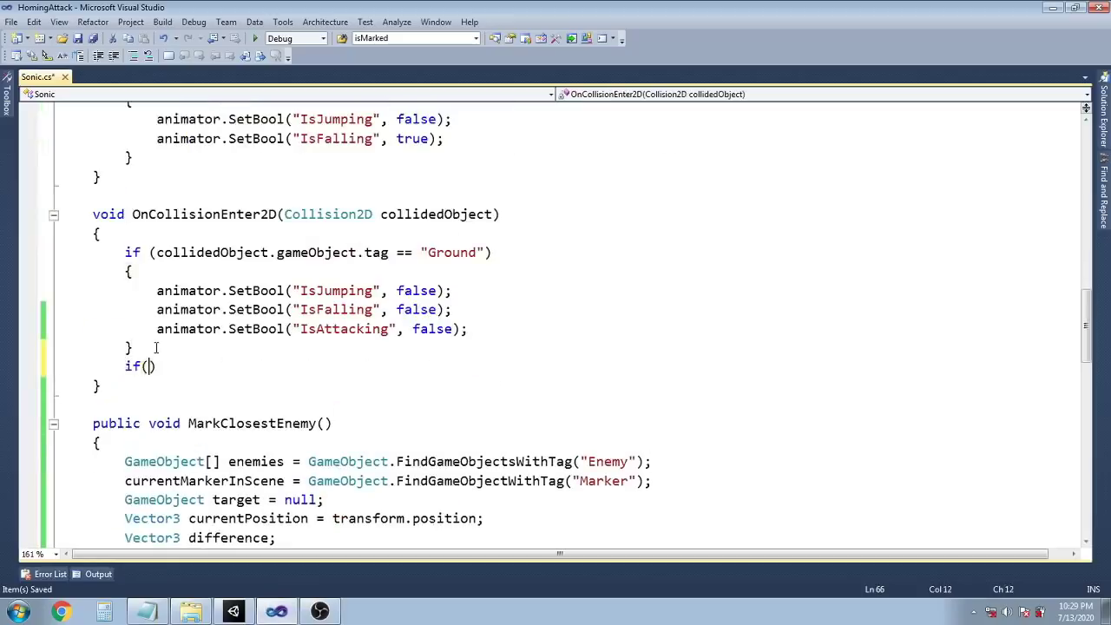
pyautogui.press('Left')
# Fill the new if condition with collidedObject.gameObject.tag == "Enemy", reusing the "Ground" condition
pyautogui.moveTo(483, 252); pyautogui.dragTo(156, 252)
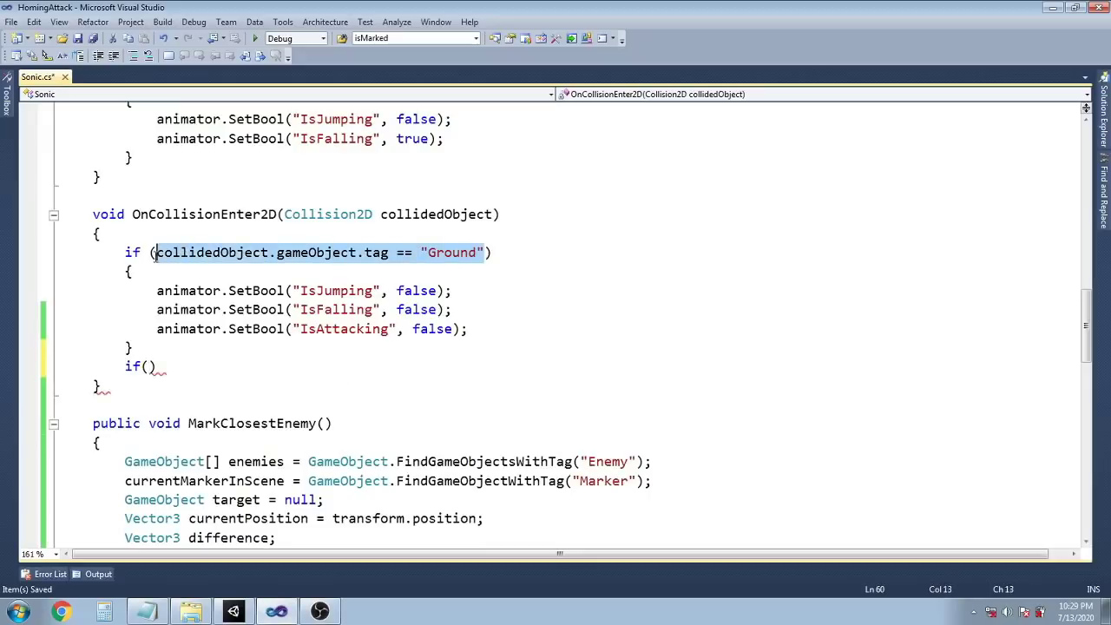
pyautogui.hotkey('ctrl', 'c')
pyautogui.click(150, 363)
pyautogui.hotkey('ctrl', 'v')
pyautogui.click(439, 366)
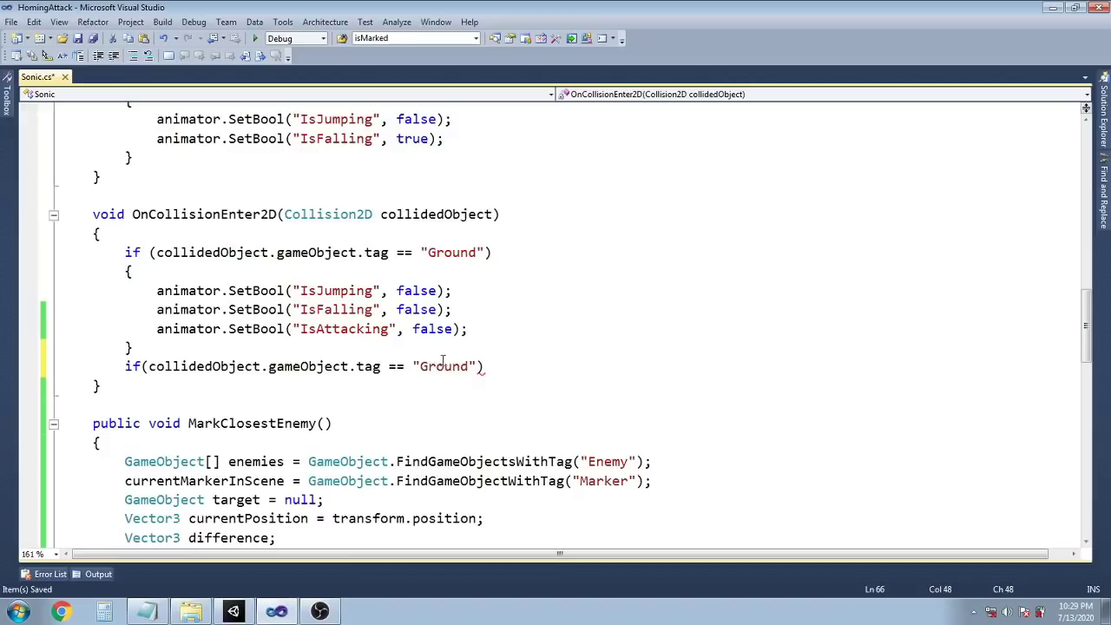
pyautogui.doubleClick(444, 366)
pyautogui.write('Enemy')
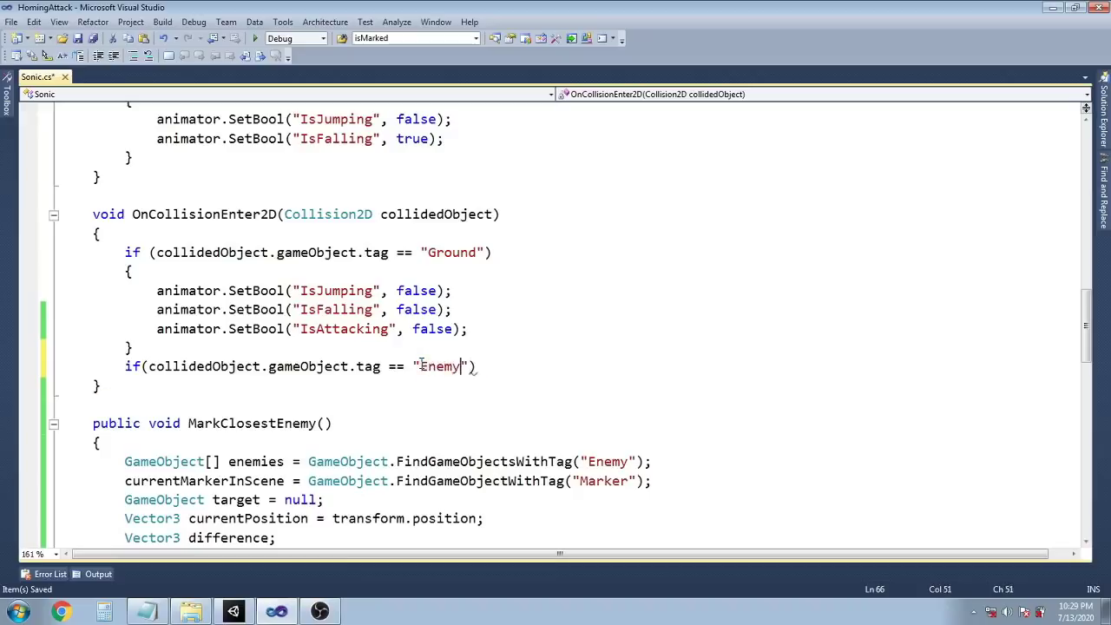
# Add an opening and closing brace with an empty body line to the "Enemy" if statement
pyautogui.press('Return')
pyautogui.write('{')
pyautogui.press('Return')
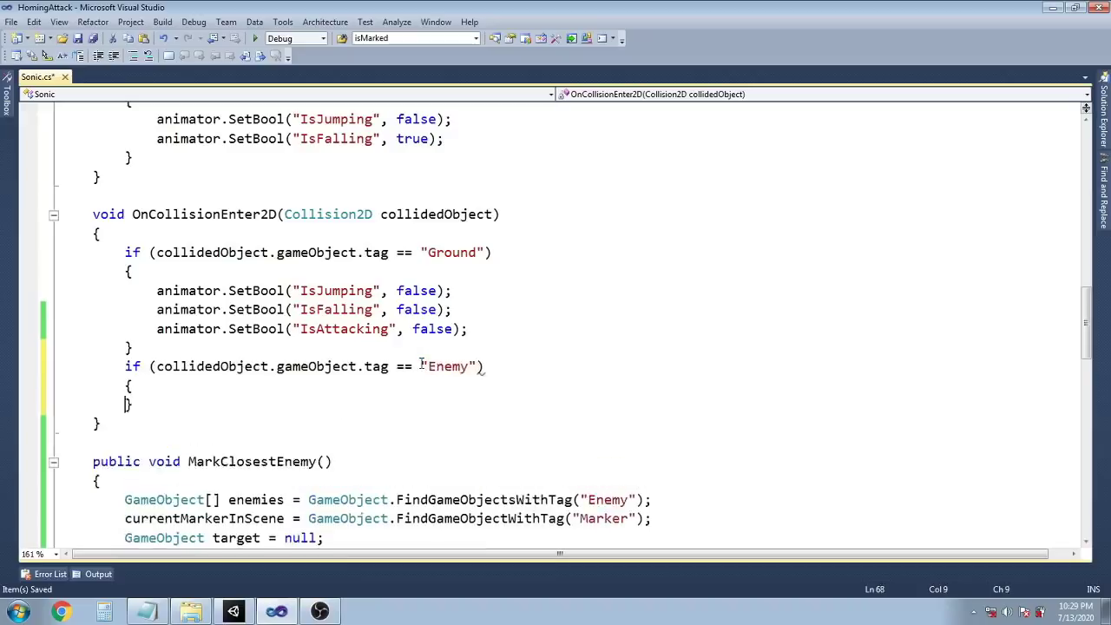
pyautogui.write('}')
pyautogui.press('Return')
pyautogui.press('Up')
pyautogui.press('Up')
pyautogui.press('End')
pyautogui.press('Return')
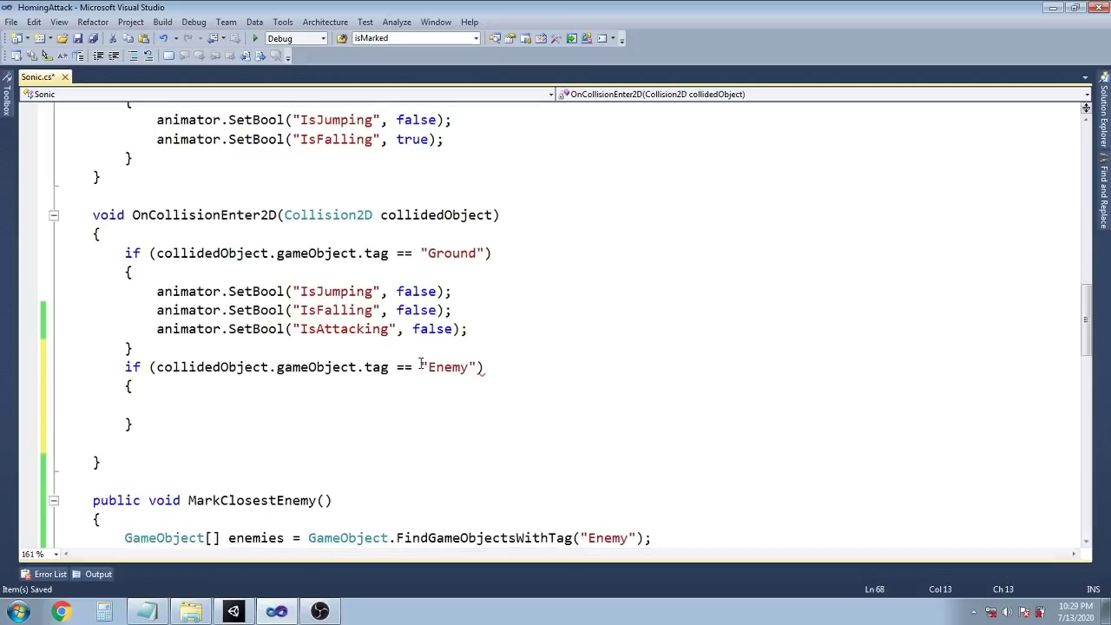
# In the "Enemy" block, write Destroy(Instantiate(destructionEffect, collidedObject.gameObject.transform.position)) without the closing semicolon
pyautogui.write('Destroy(Instantiate(des')
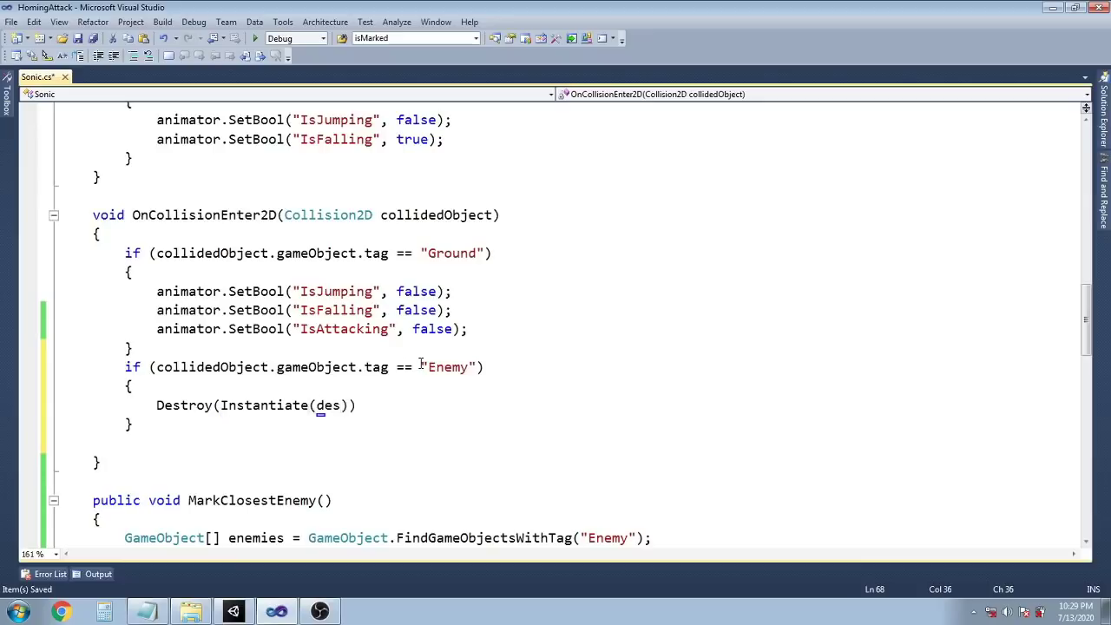
pyautogui.write('tructionEffect,')
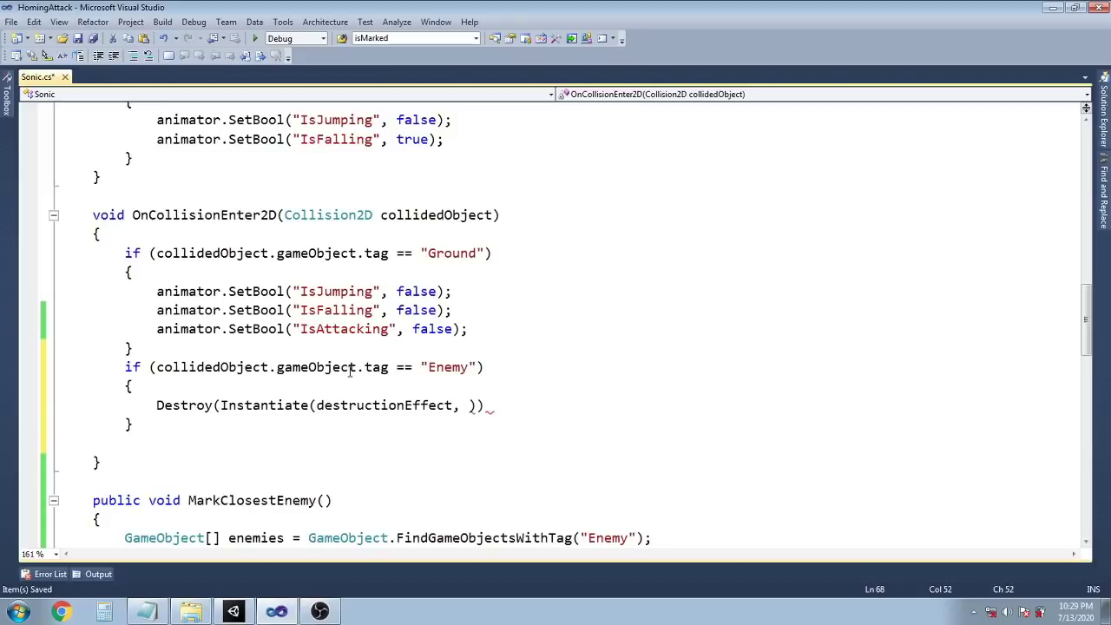
pyautogui.moveTo(355, 367); pyautogui.dragTo(155, 367)
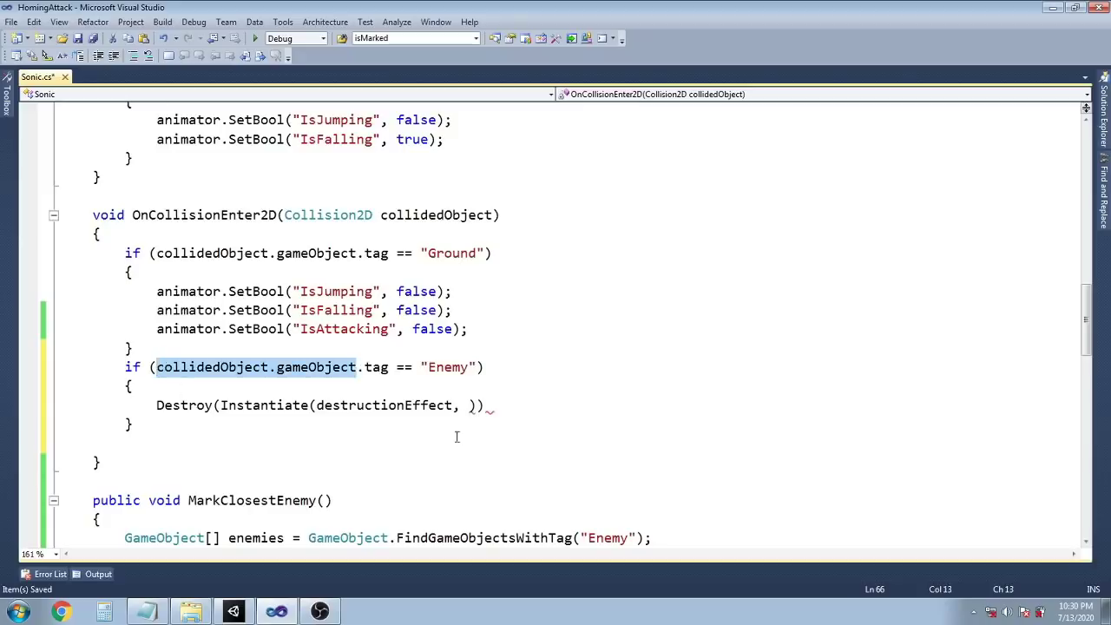
pyautogui.hotkey('ctrl', 'c')
pyautogui.click(470, 405)
pyautogui.hotkey('ctrl', 'v')
pyautogui.write('.pos')
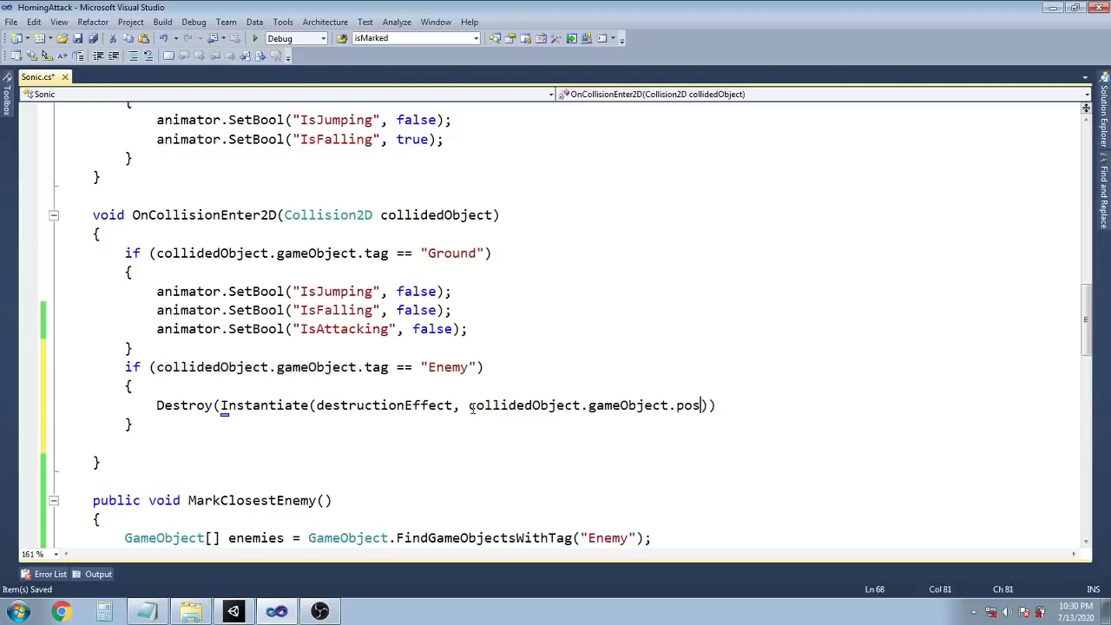
pyautogui.press('BackSpace')
pyautogui.press('BackSpace')
pyautogui.press('BackSpace')
pyautogui.write('transform.po')
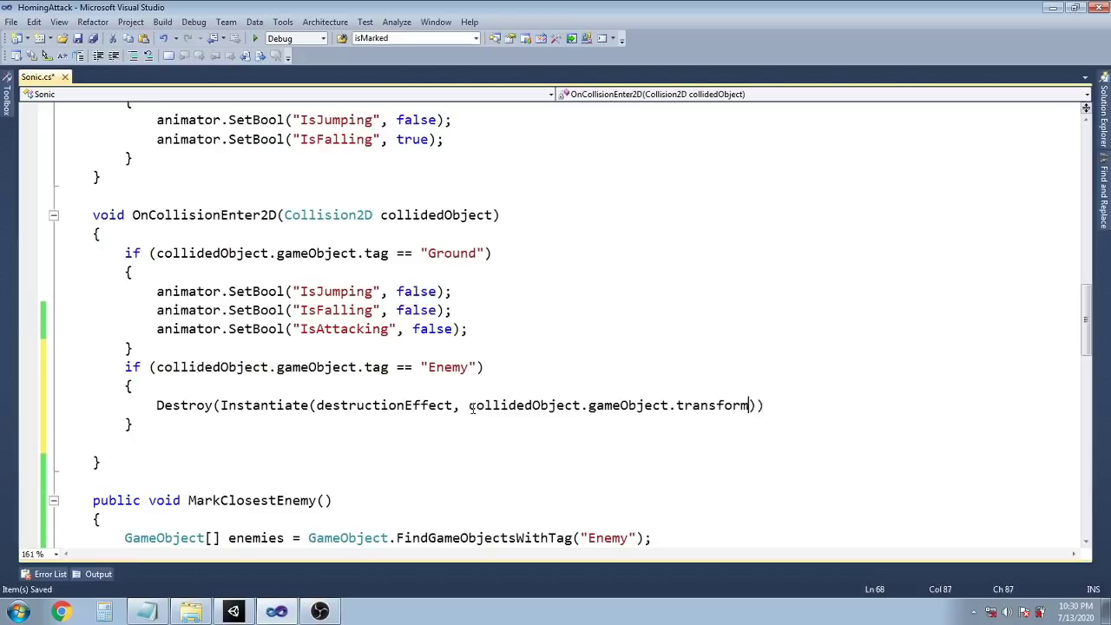
pyautogui.write('sition')
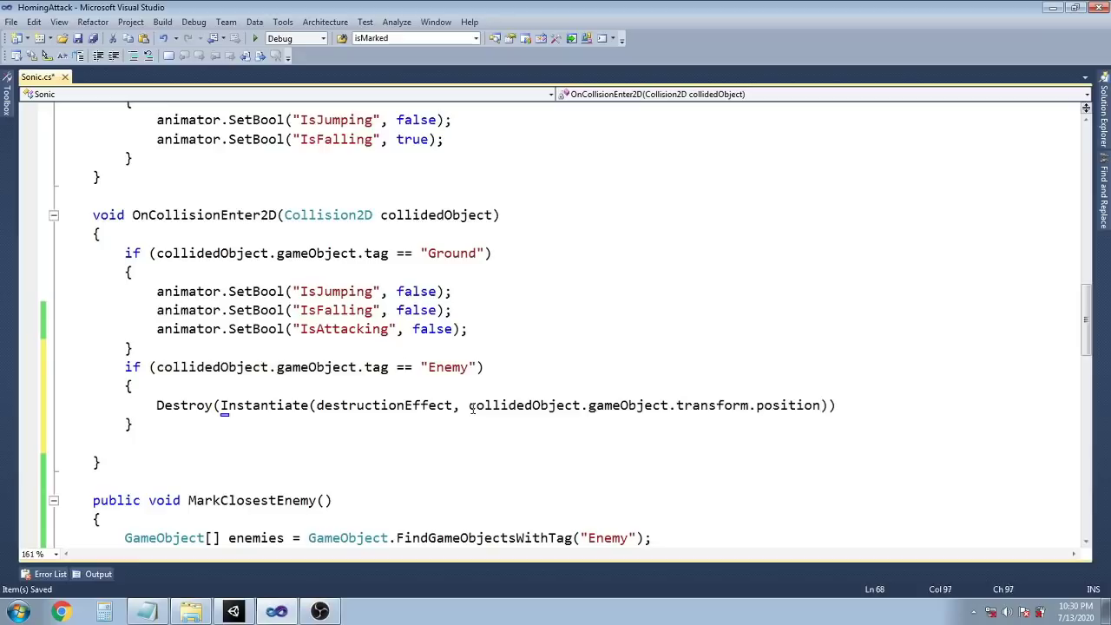
# Add Quaternion.identity as the Instantiate rotation and 0.3f as the Destroy delay, end the statement with a semicolon, and save
pyautogui.write(', 0')
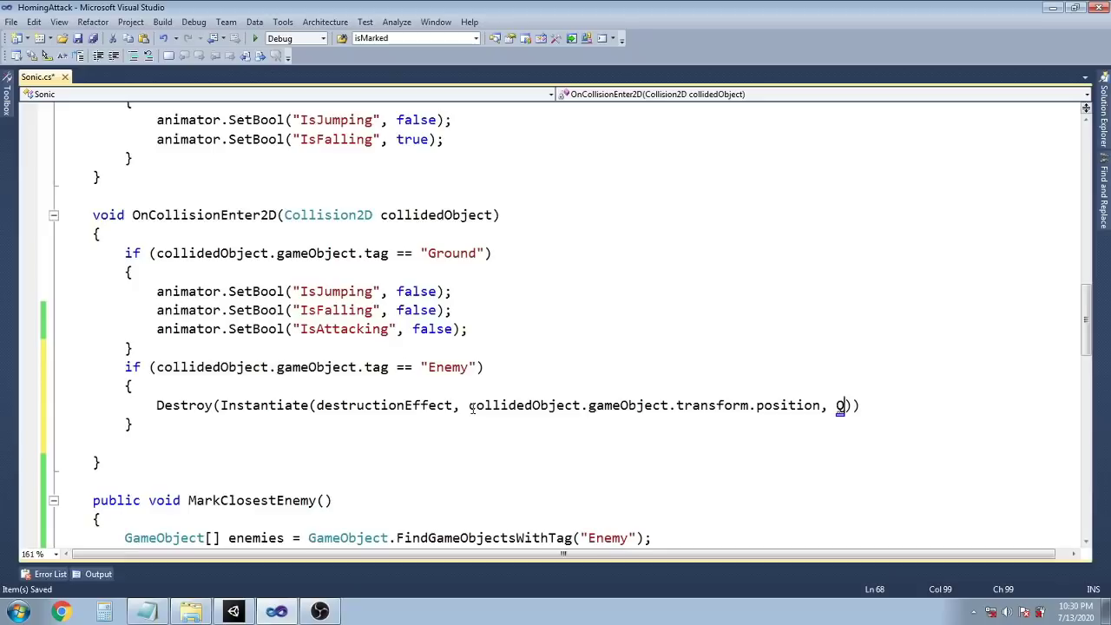
pyautogui.write('uaternion.identity),')
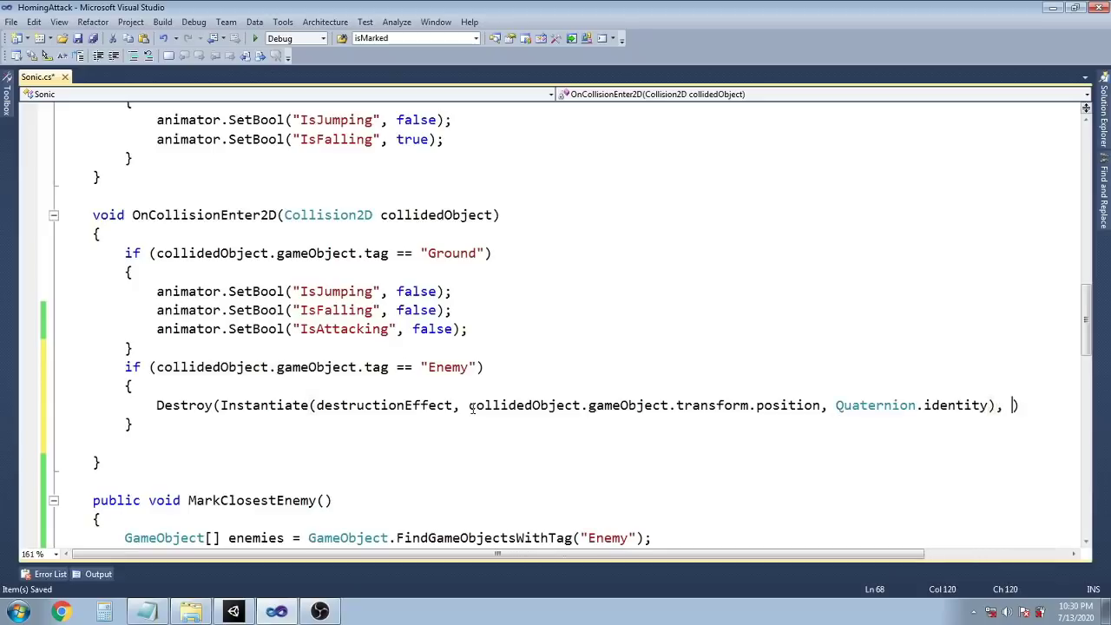
pyautogui.write(' 0.3f);')
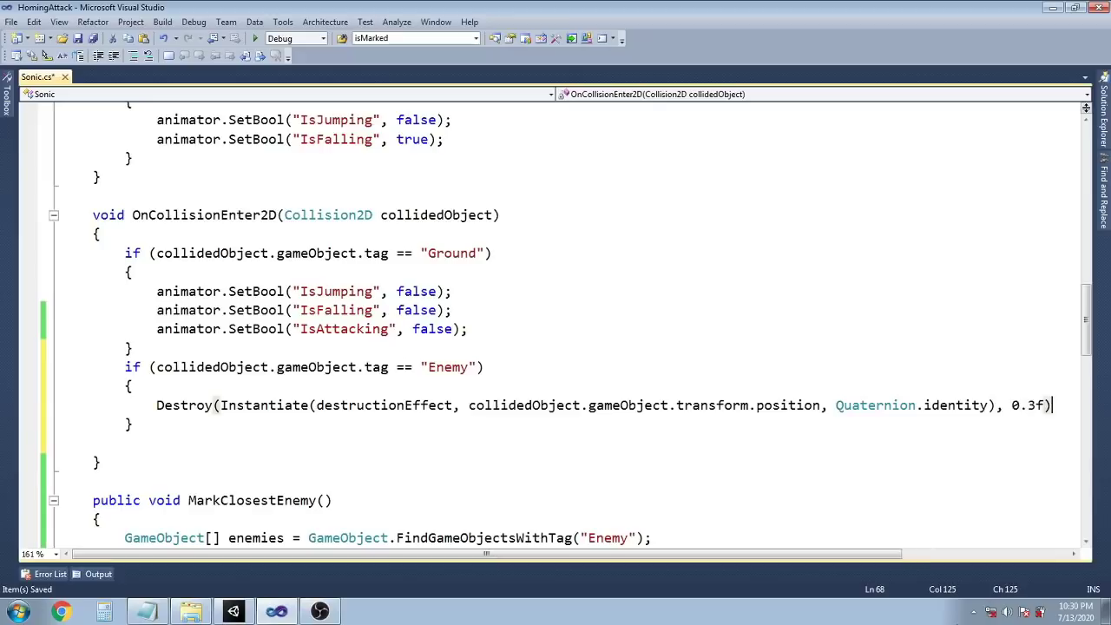
pyautogui.hotkey('ctrl', 's')
# Add Destroy(collidedObject.gameObject); below the destruction effect line in the "Enemy" block and save the script
pyautogui.press('Return')
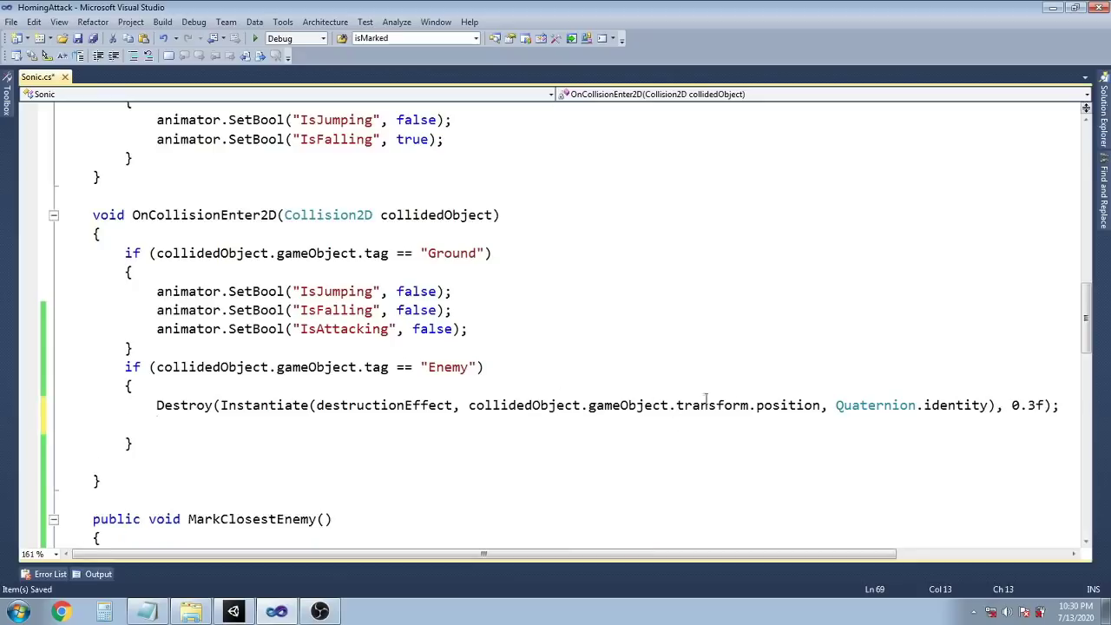
pyautogui.moveTo(669, 402); pyautogui.dragTo(466, 405)
pyautogui.click(241, 425)
pyautogui.write('Des')
pyautogui.write('troy(collidedObject.gameObject)')
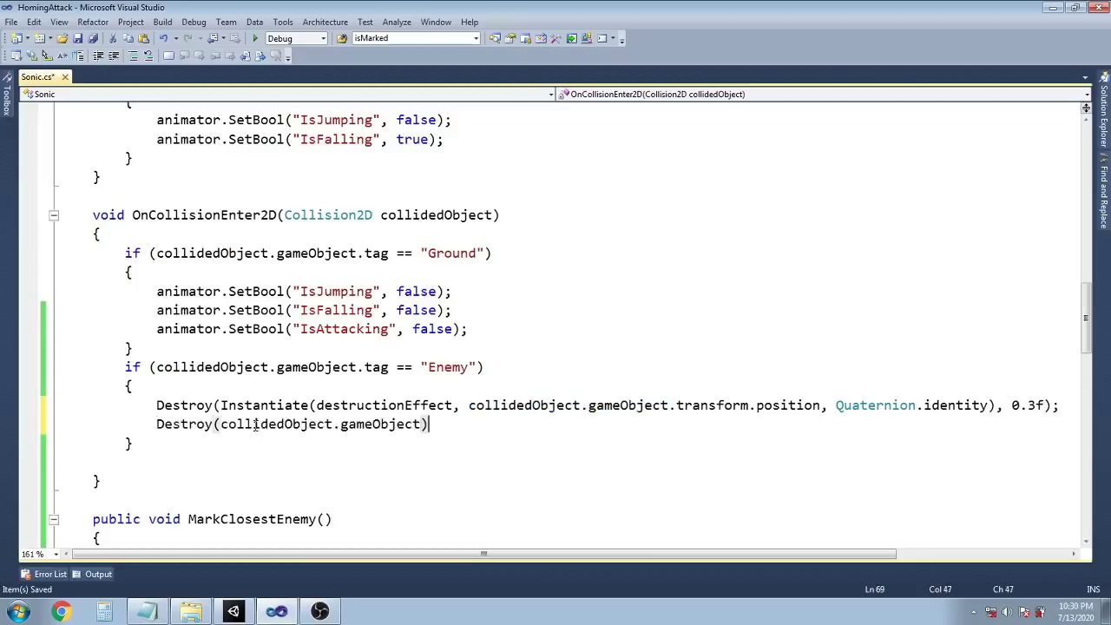
pyautogui.write(';')
pyautogui.hotkey('ctrl', 's')
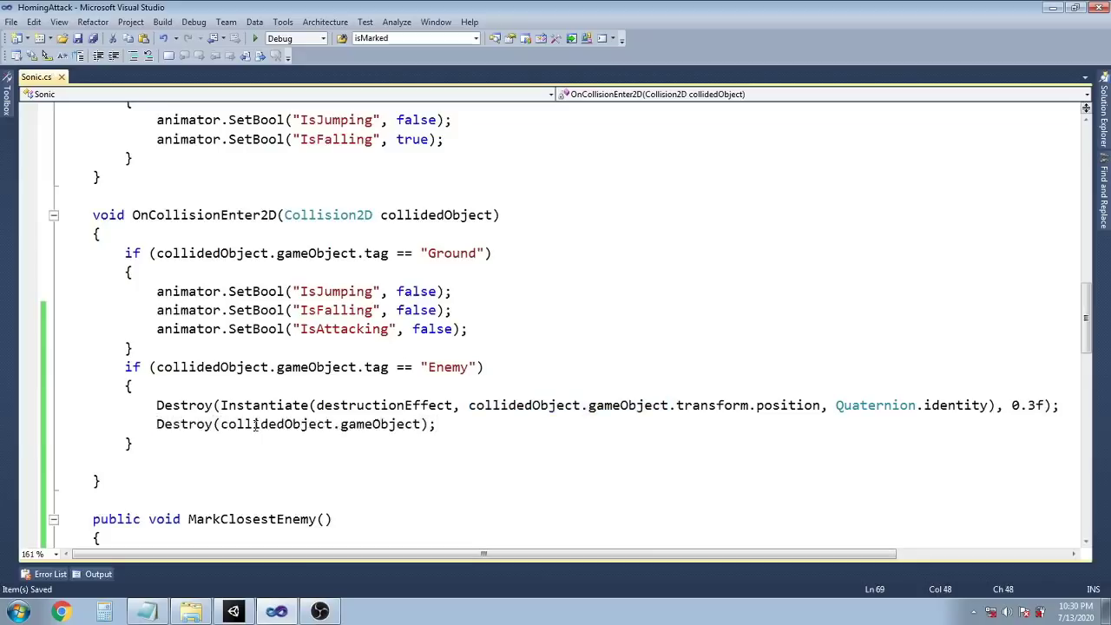
pyautogui.click(293, 479)
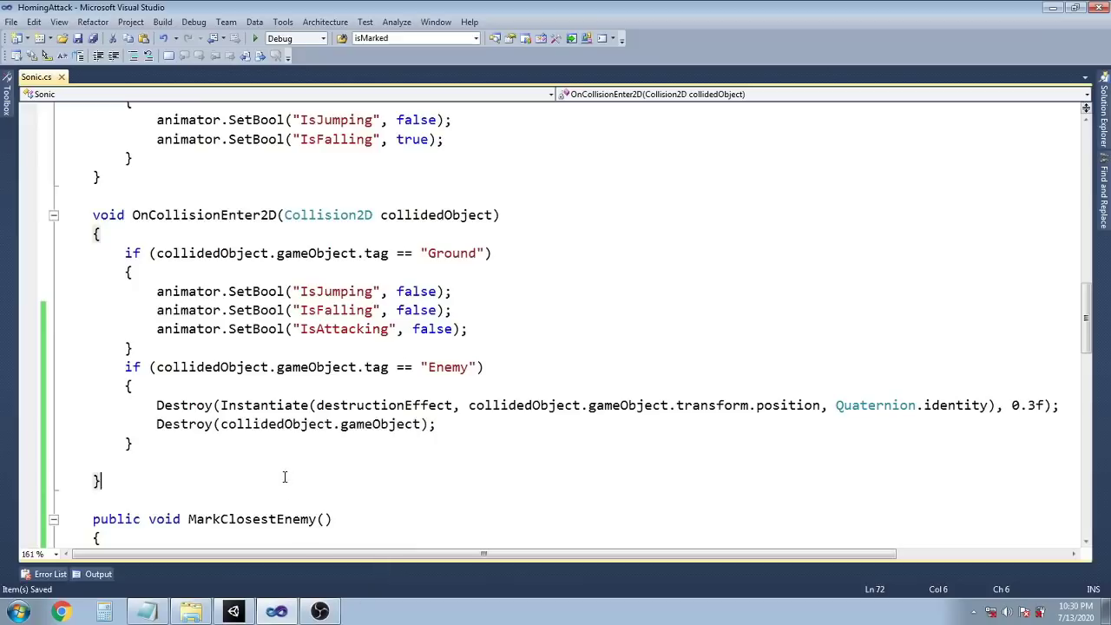
# Switch to Unity, play-test Sonic's homing attack and the enemy destruction on impact, and stop play mode
pyautogui.click(241, 612)
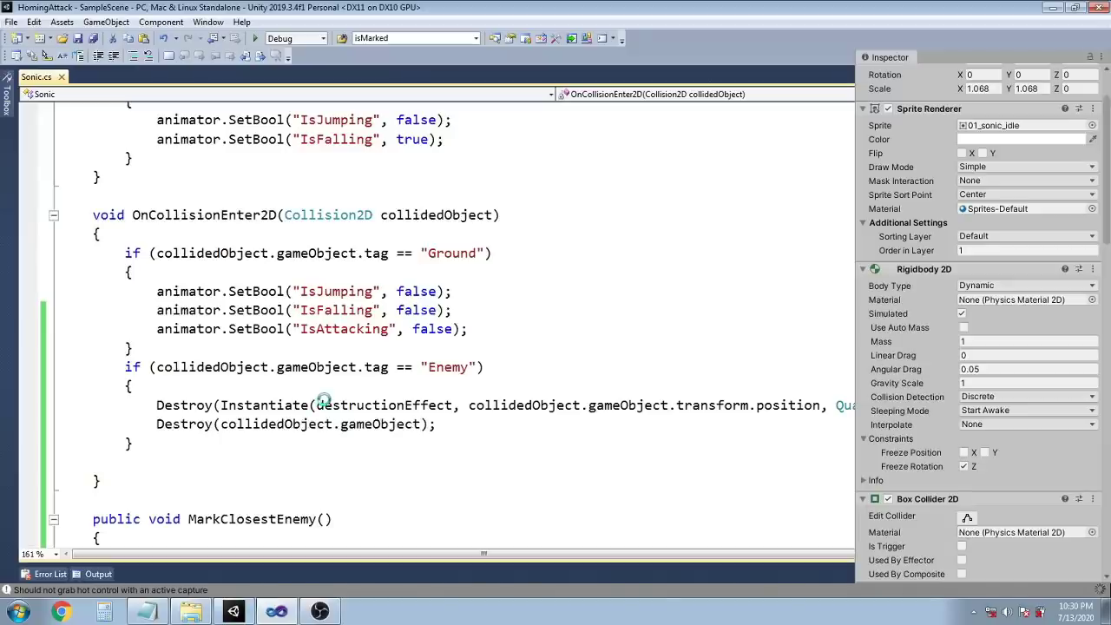
pyautogui.hotkey('ctrl', 'p')
pyautogui.press('space')
pyautogui.press('space')
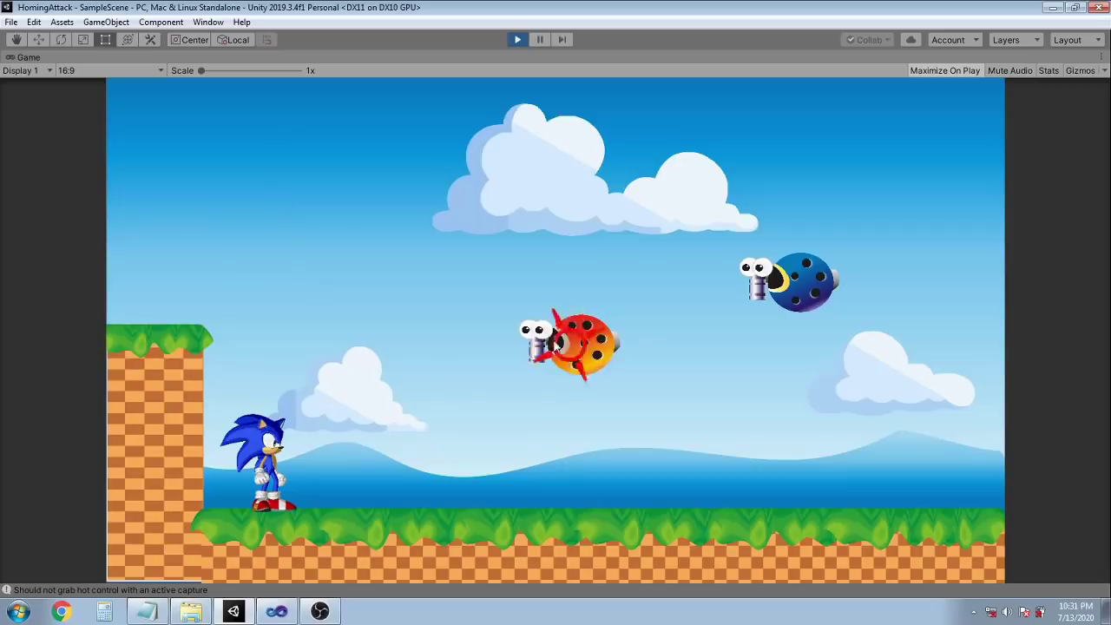
pyautogui.click(517, 40)
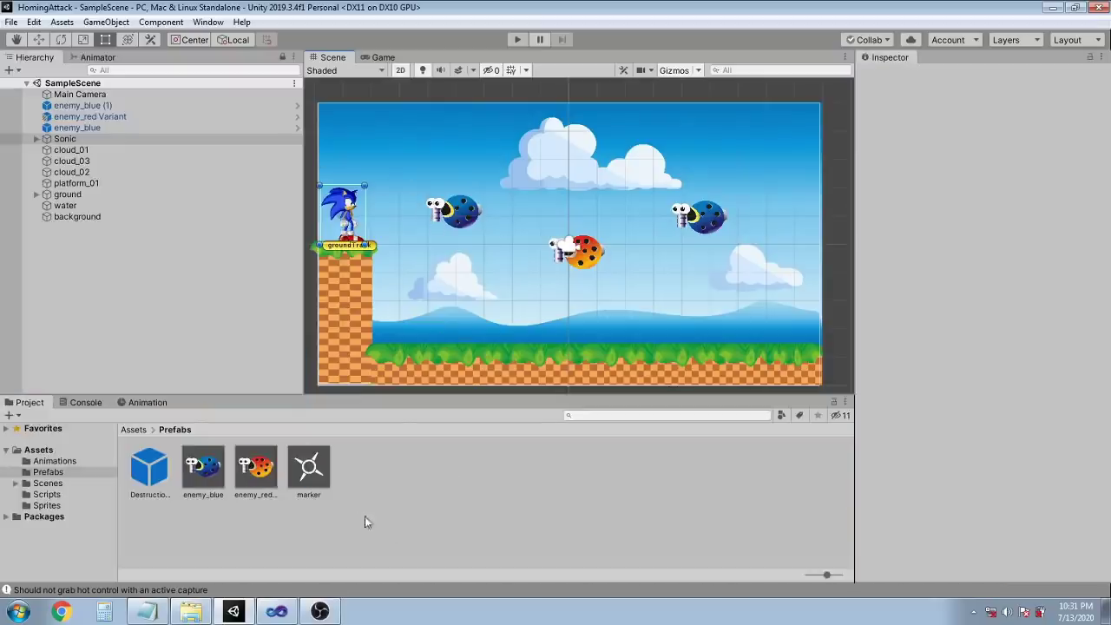
# Switch to Visual Studio and add rb.velocity = Vector3.zero; and rb.angularVelocity = 0f; below Destroy(collidedObject.gameObject); in the "Enemy" block
pyautogui.click(276, 612)
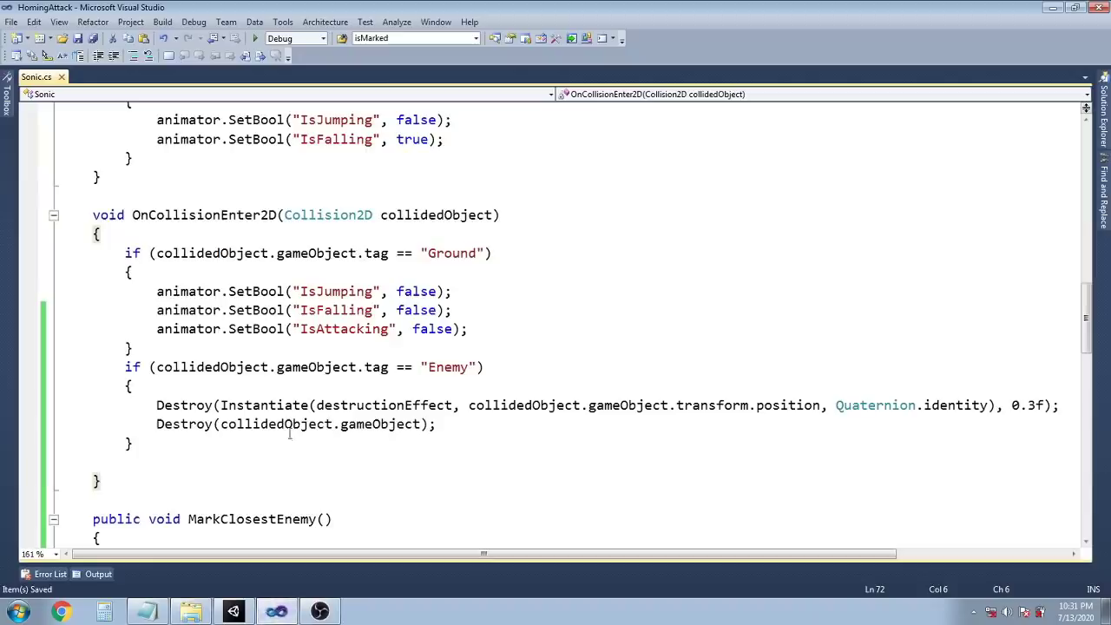
pyautogui.click(450, 425)
pyautogui.press('Return')
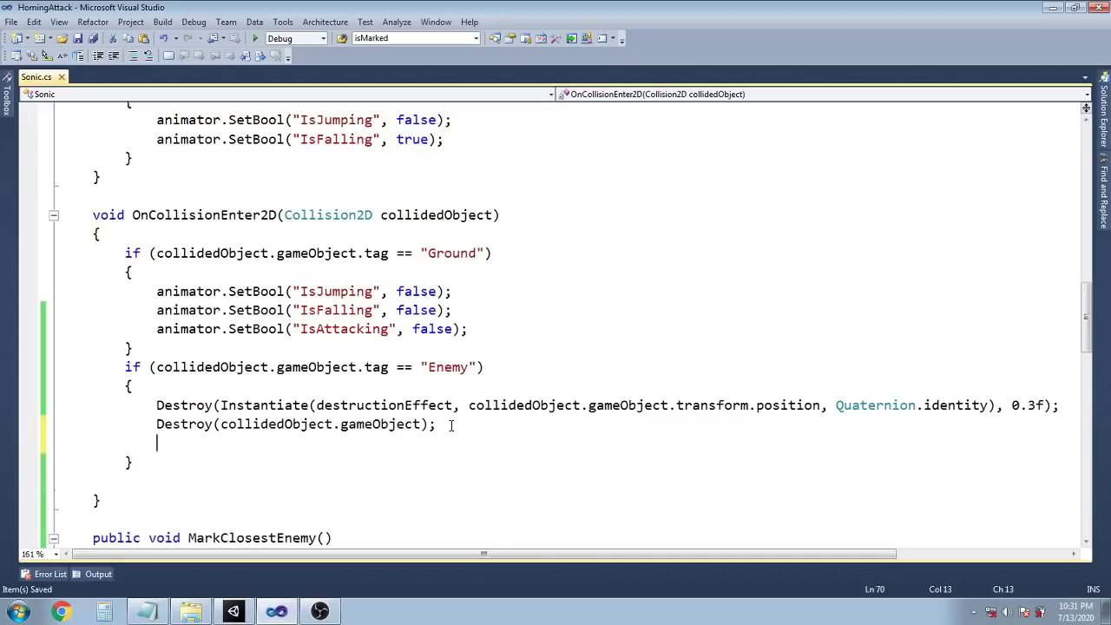
pyautogui.scroll(-2, 233, 350)
pyautogui.write('rb.ve')
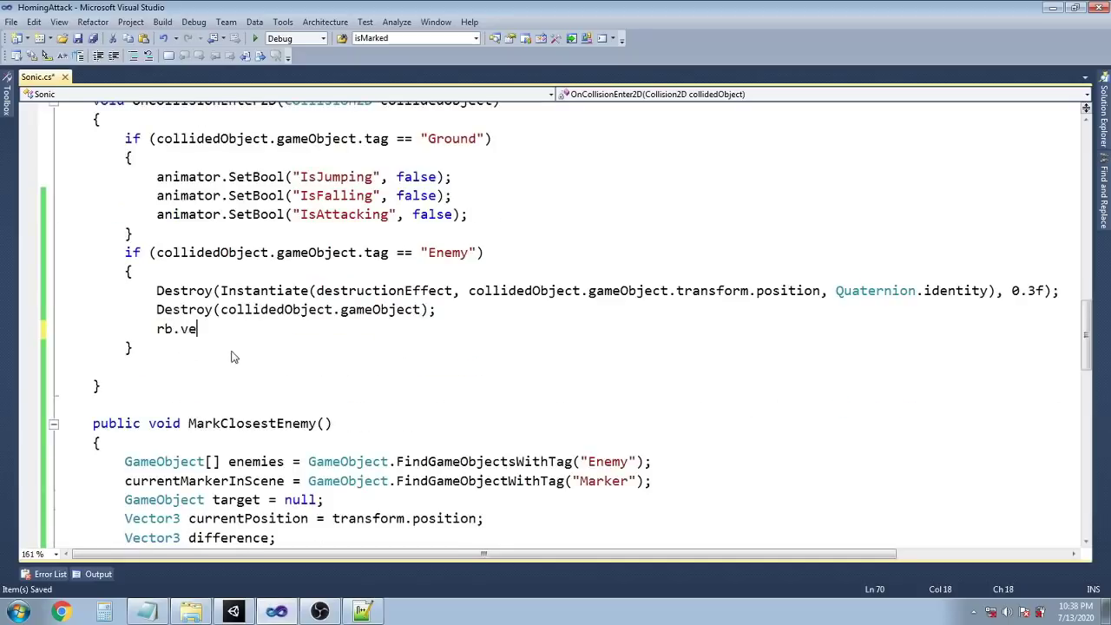
pyautogui.write('locity = Vector3.zero;')
pyautogui.press('Return')
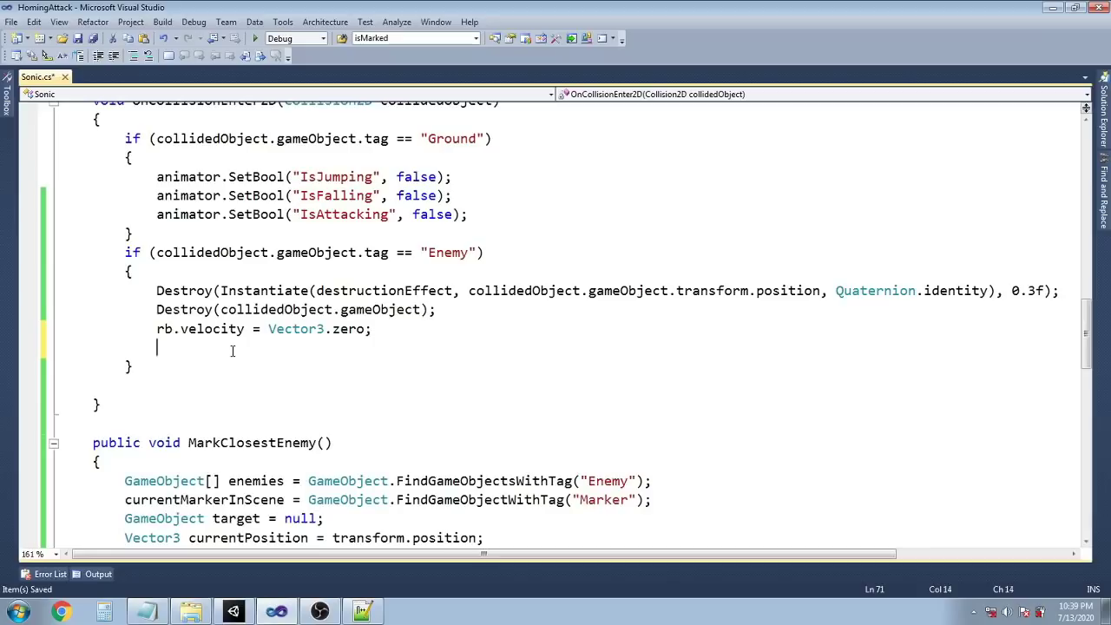
pyautogui.write('b.angularVelocity = 0f;')
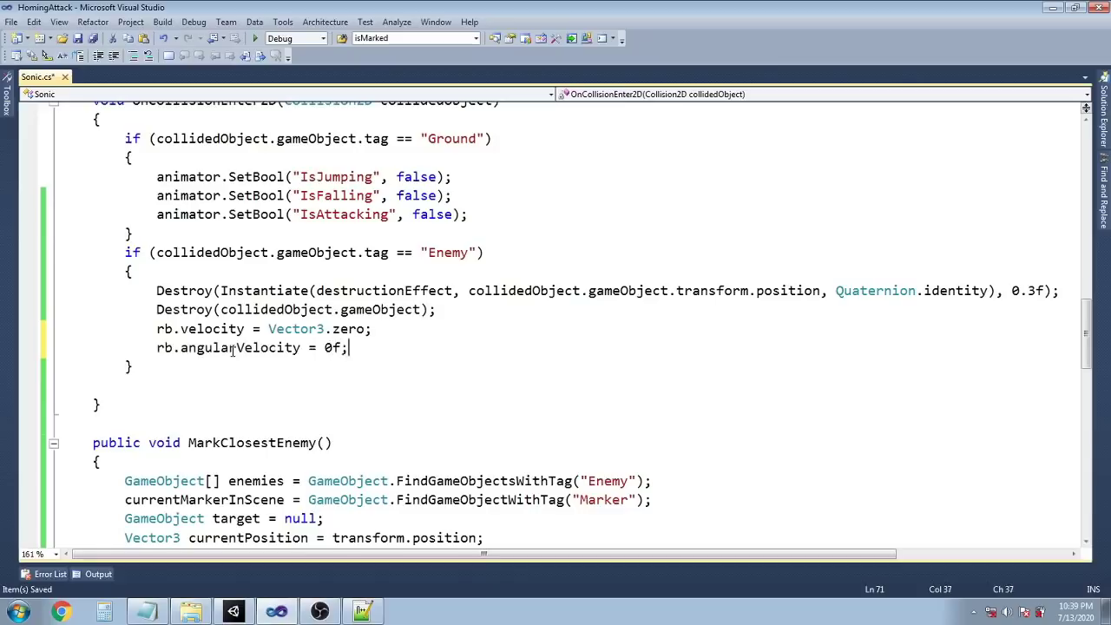
# Copy the rb.velocity line below the angularVelocity line, change its value to Vector2.up * 6f, and save the script
pyautogui.press('Up')
pyautogui.press('End')
pyautogui.hotkey('shift', 'Home')
pyautogui.hotkey('ctrl', 'c')
pyautogui.press('Down')
pyautogui.press('End')
pyautogui.press('Return')
pyautogui.hotkey('ctrl', 'v')
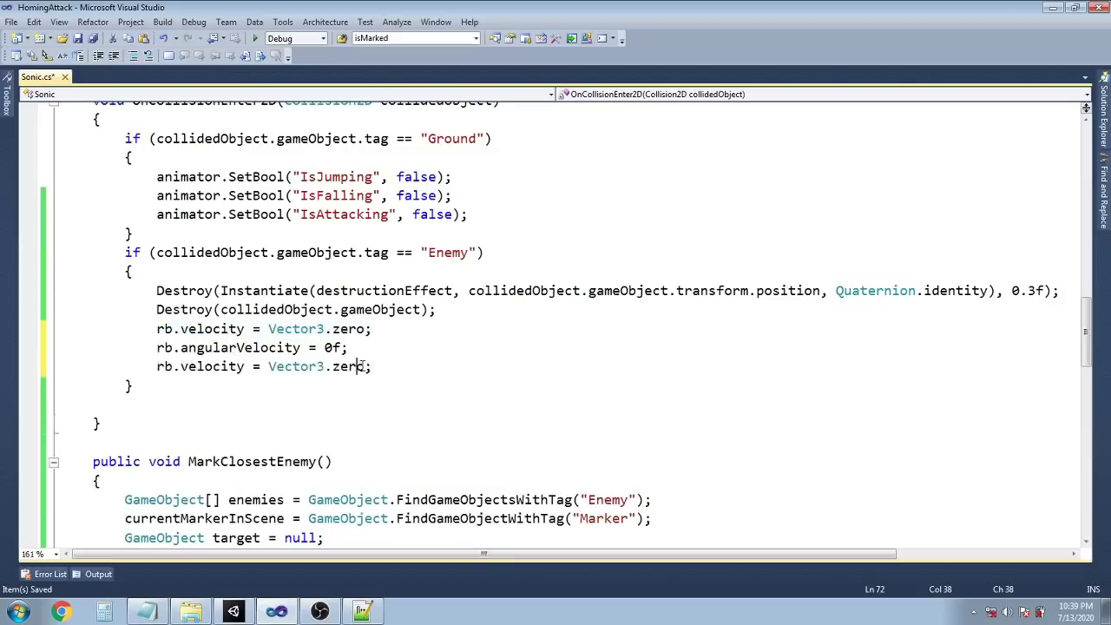
pyautogui.moveTo(365, 367); pyautogui.dragTo(270, 366)
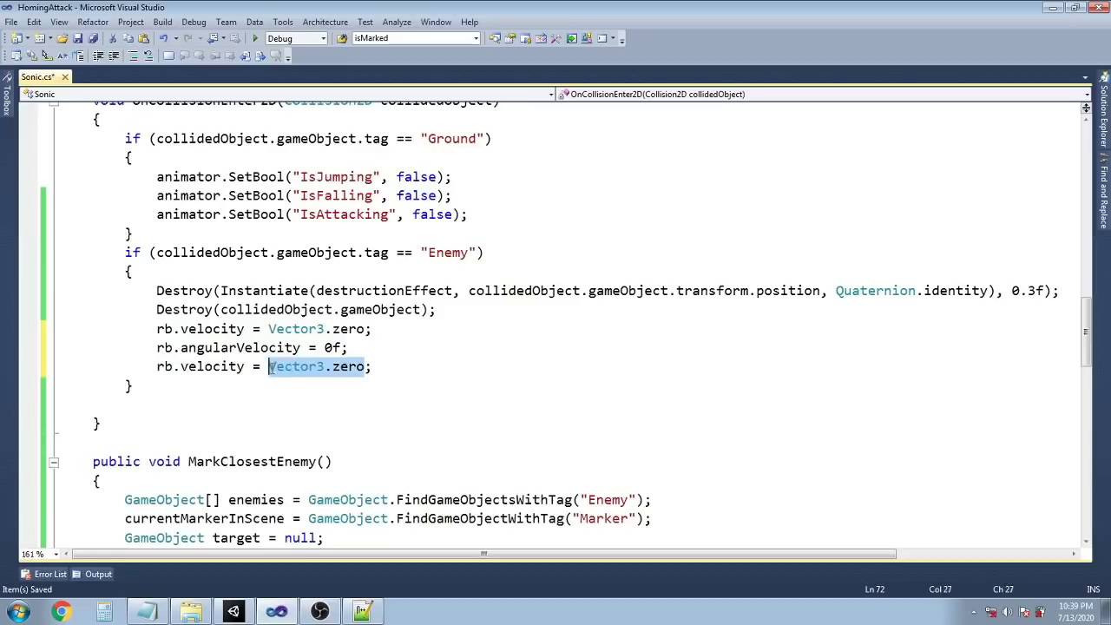
pyautogui.write('Vec')
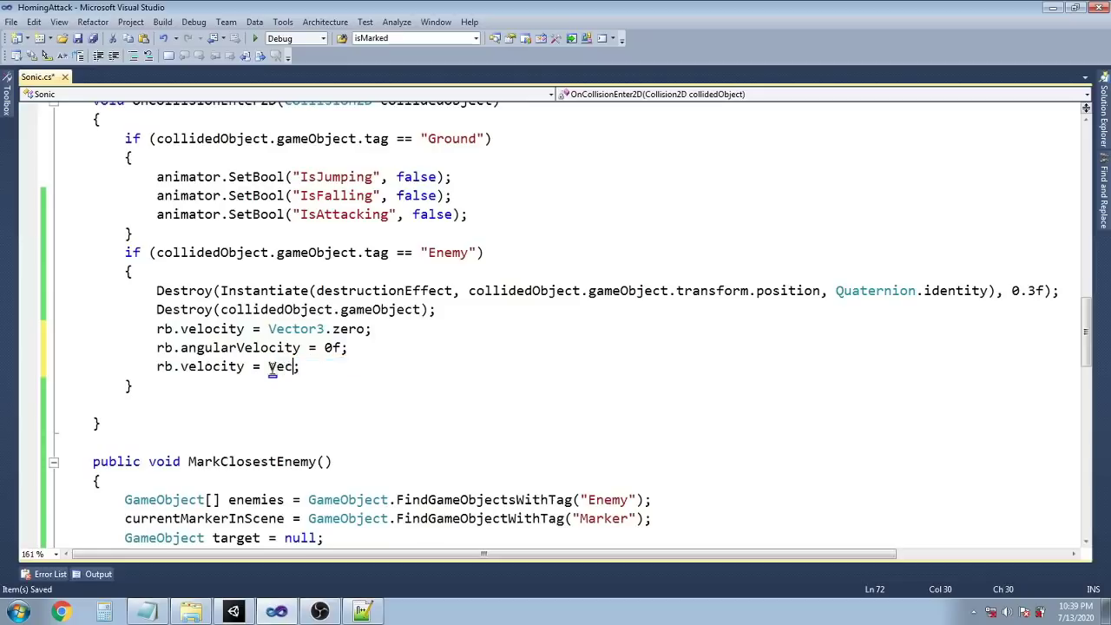
pyautogui.write('tor2.up * 6f')
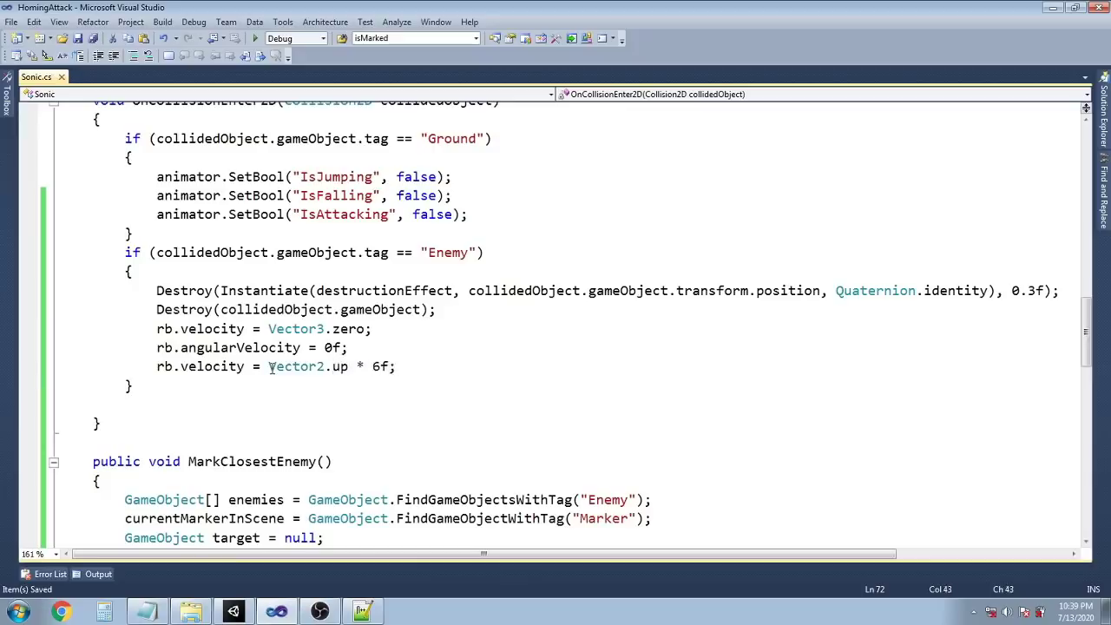
# After a blank line in the "Enemy" block, add markedEnemy = null; and Destroy(currentMarkerInScene);
pyautogui.press('Return')
pyautogui.press('Return')
pyautogui.write('markedEnemy = n')
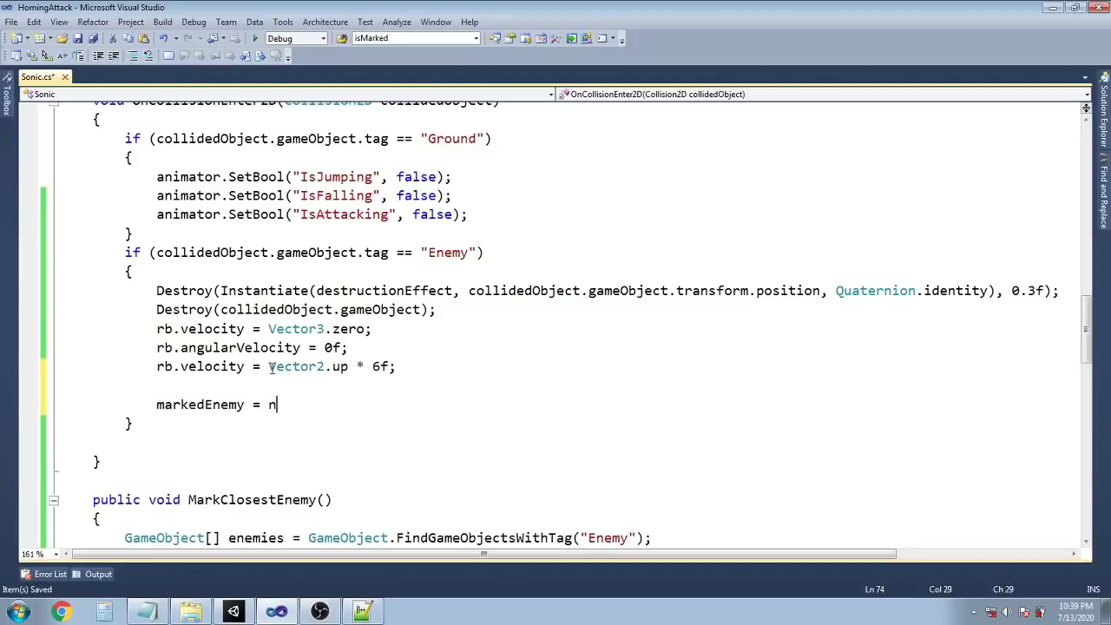
pyautogui.write('ull;')
pyautogui.press('Return')
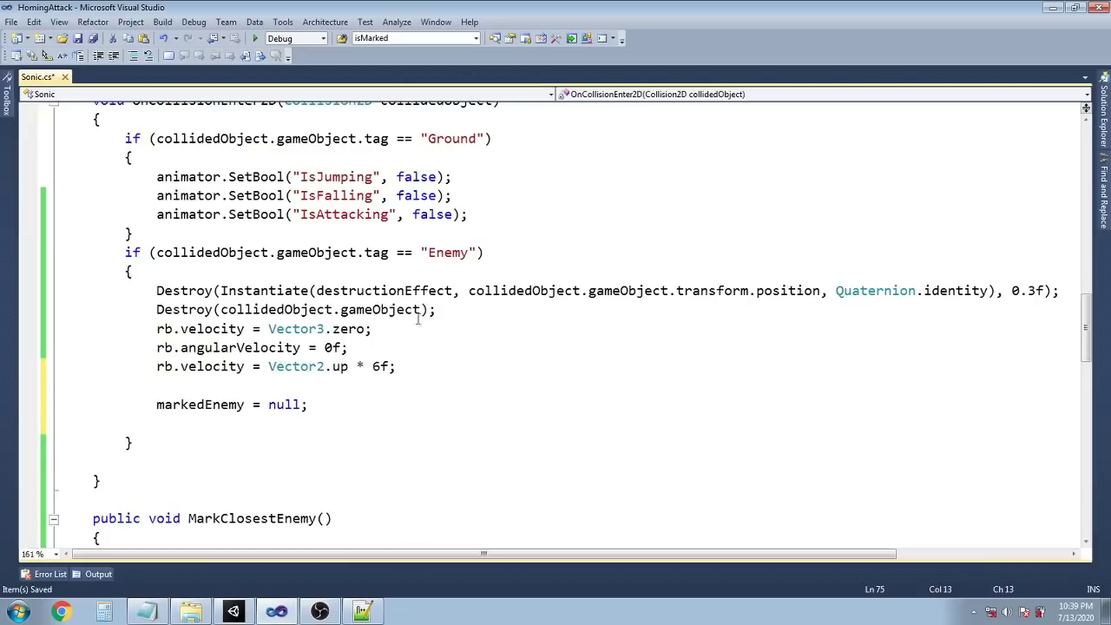
pyautogui.write('Destroy(')
pyautogui.write('currentMarkerInScene)')
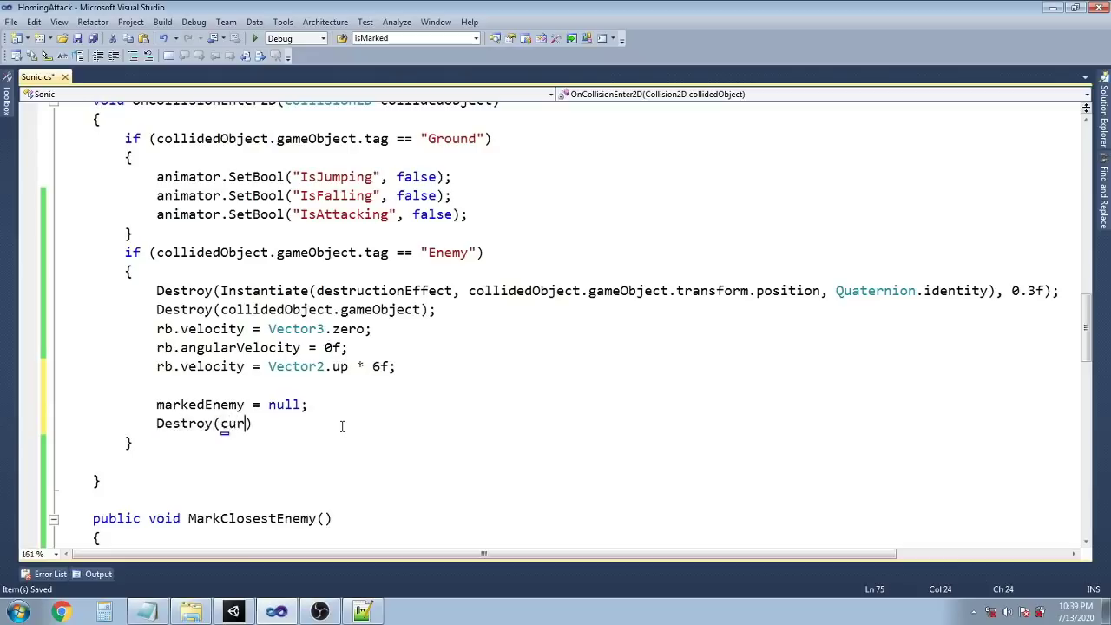
pyautogui.write(';')
pyautogui.press('Return')
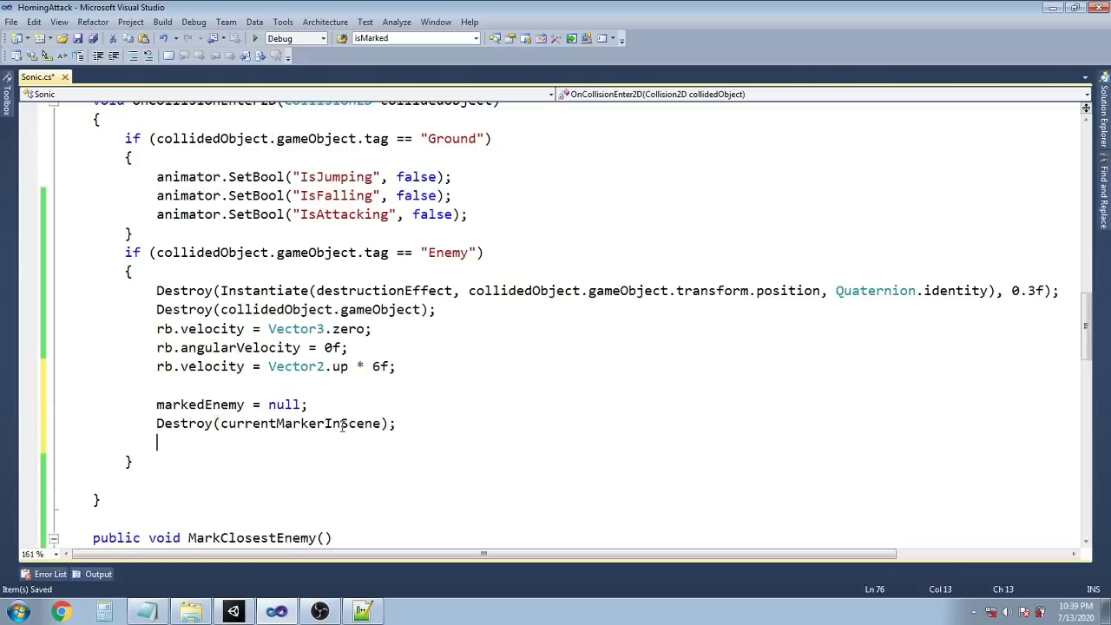
# Copy animator.SetBool("IsAttacking", false); from the "Ground" block to the end of the "Enemy" block and save the script
pyautogui.moveTo(488, 210); pyautogui.dragTo(157, 215)
pyautogui.click(211, 443)
pyautogui.hotkey('ctrl', 'v')
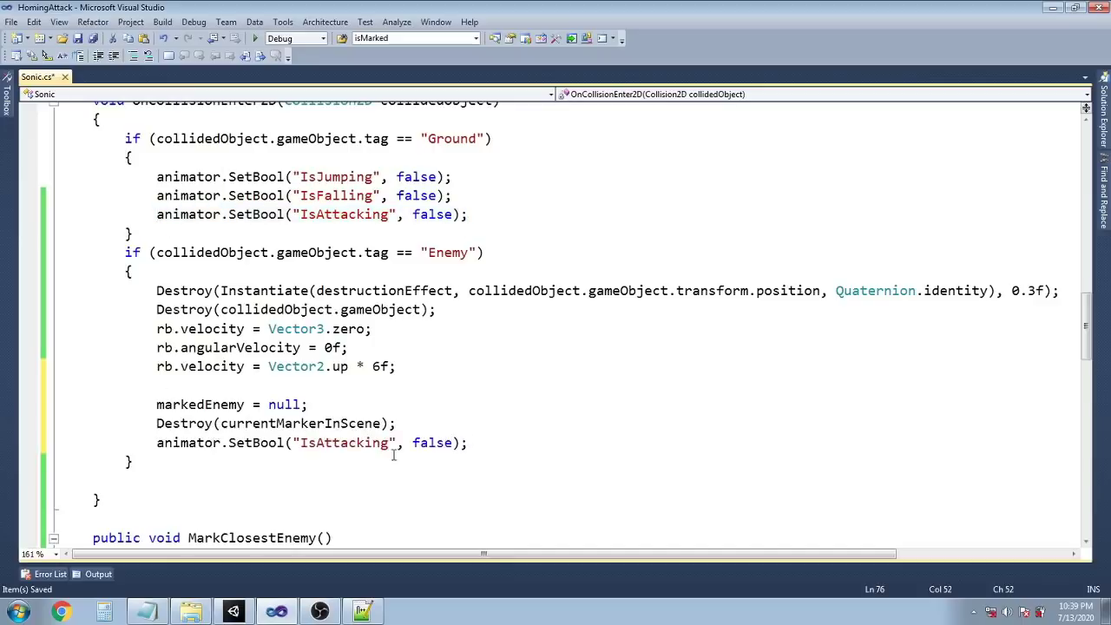
pyautogui.click(441, 361)
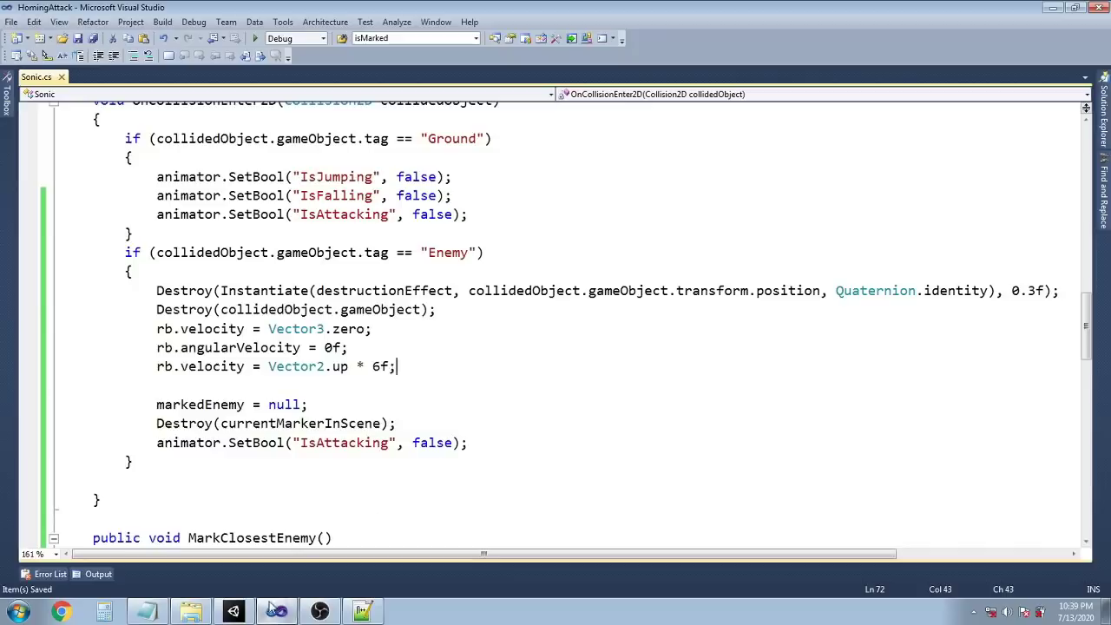
# Switch to Unity, play-test chained homing attacks against the three enemies, and stop play mode
pyautogui.click(233, 611)
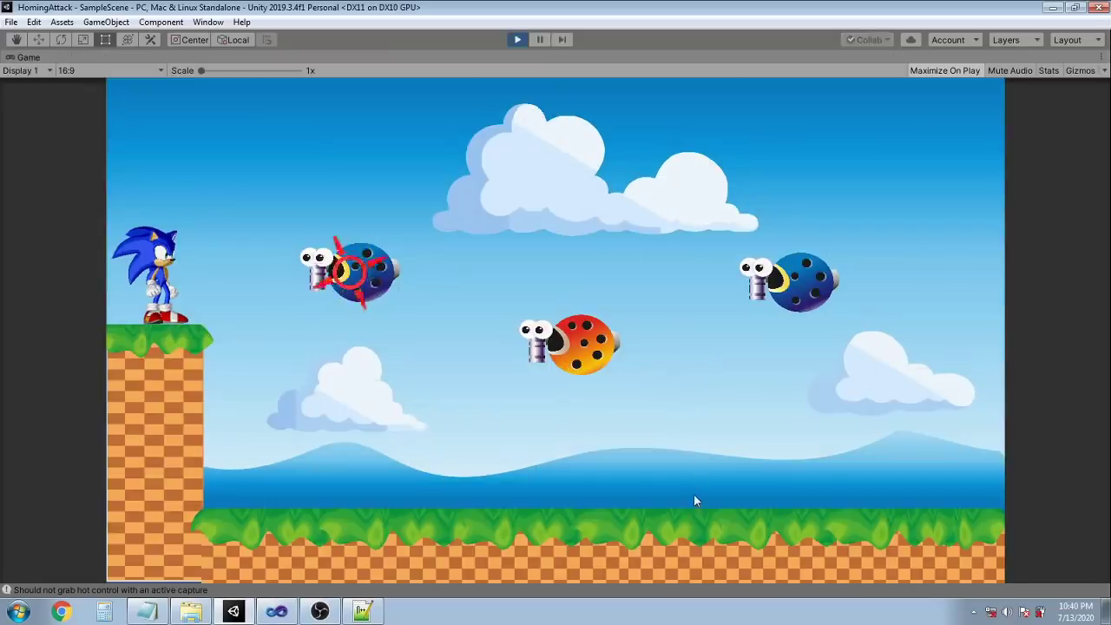
pyautogui.press('space')
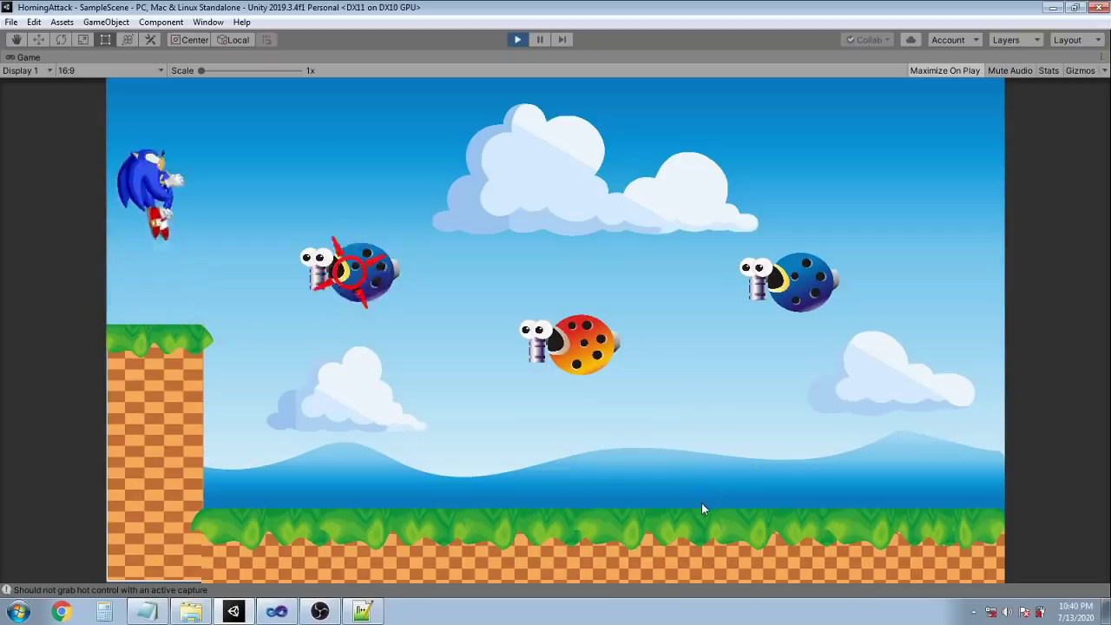
pyautogui.press('space')
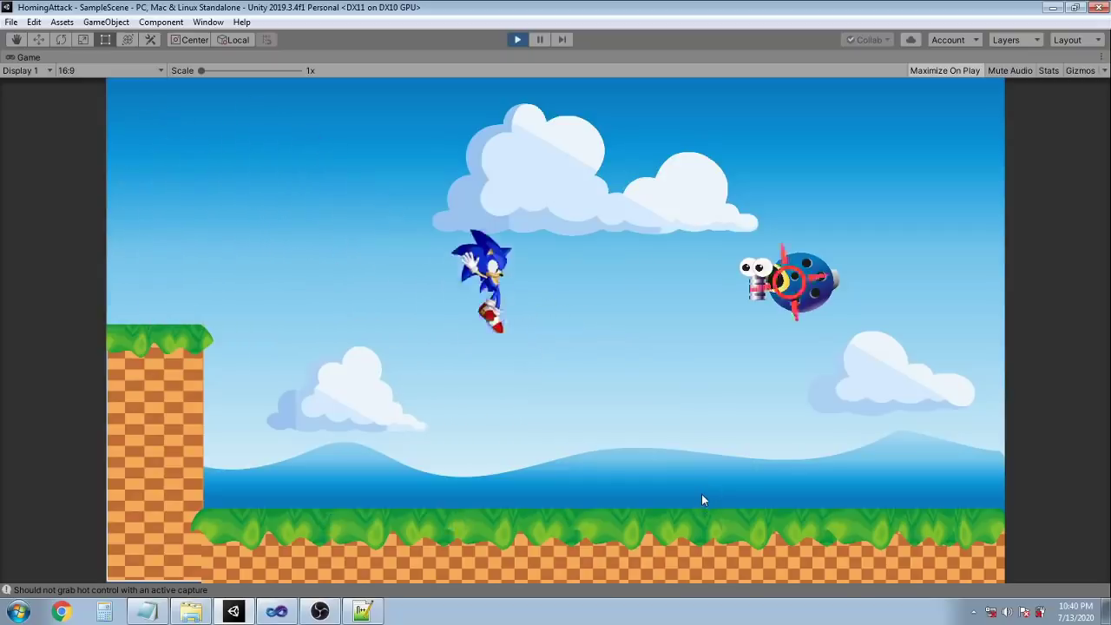
pyautogui.press('space')
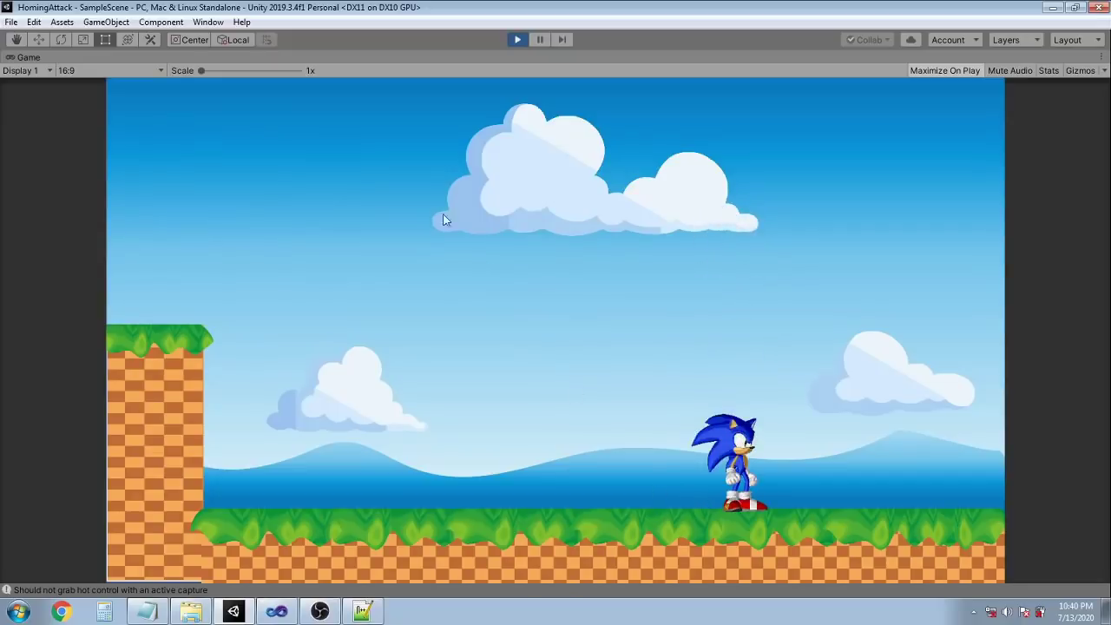
pyautogui.click(517, 40)
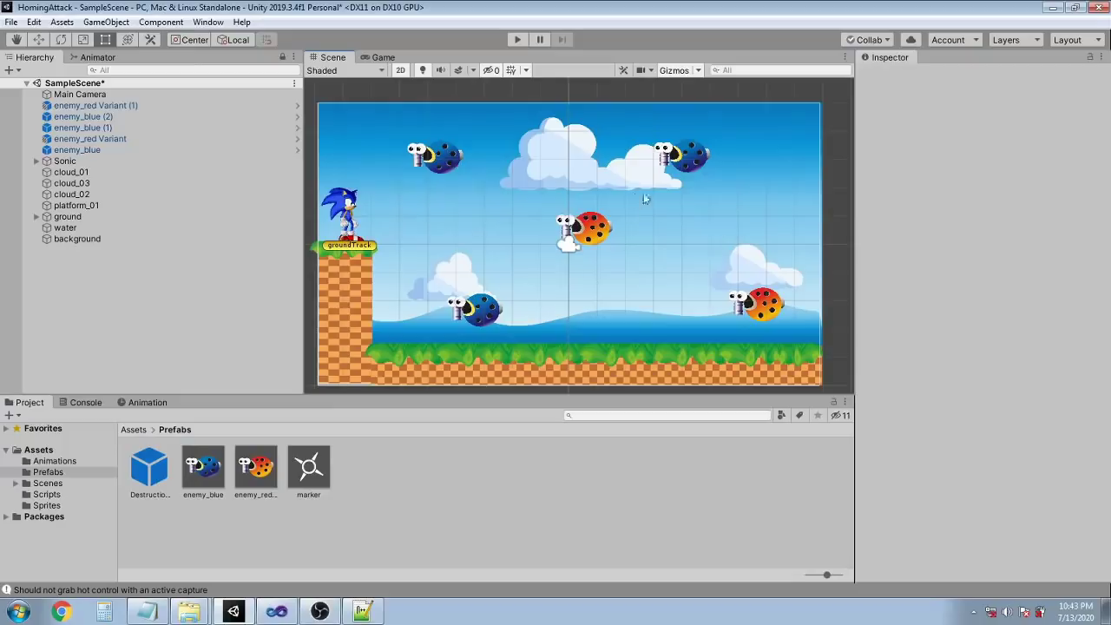
# Play-test the scene with five enemies, chaining Sonic's homing attacks from one marked enemy to the next
pyautogui.click(517, 40)
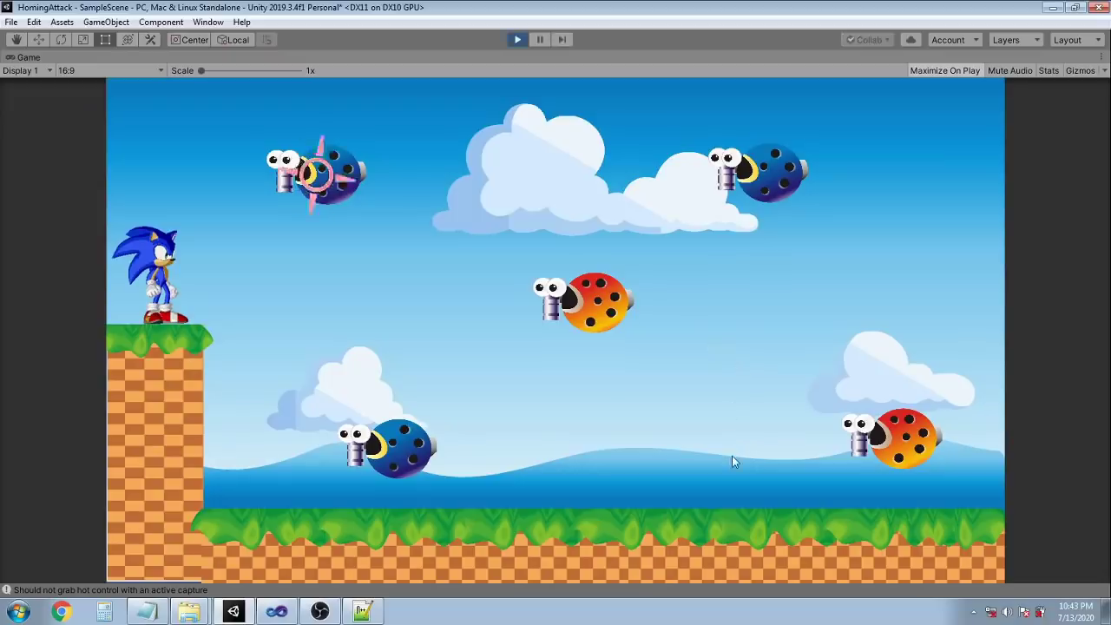
pyautogui.press('space')
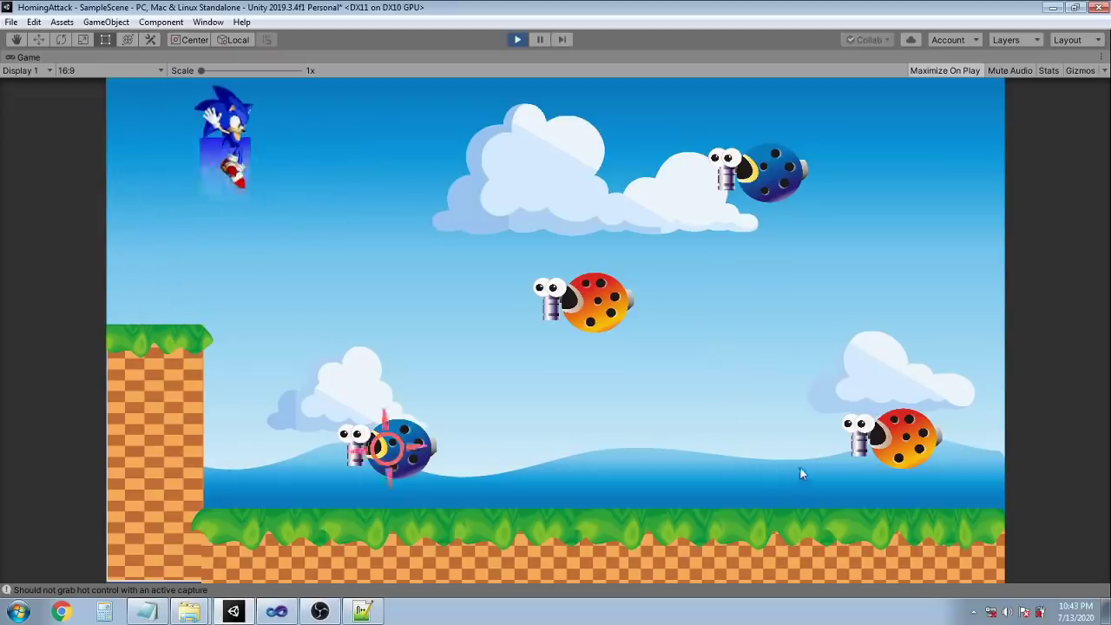
pyautogui.press('space')
pyautogui.press('space')
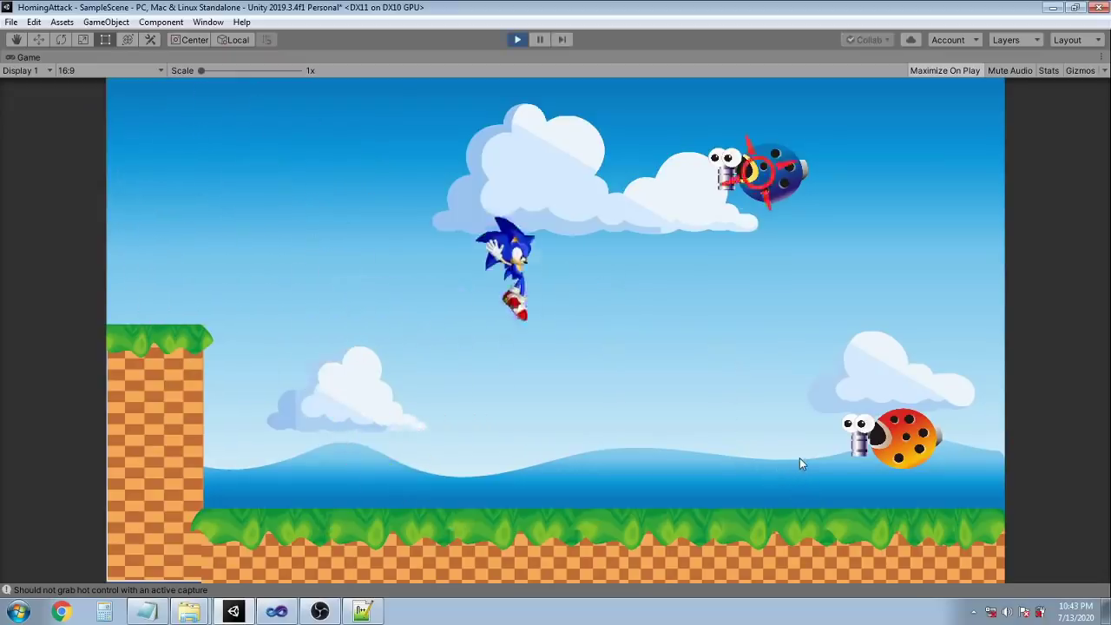
pyautogui.press('space')
pyautogui.press('space')
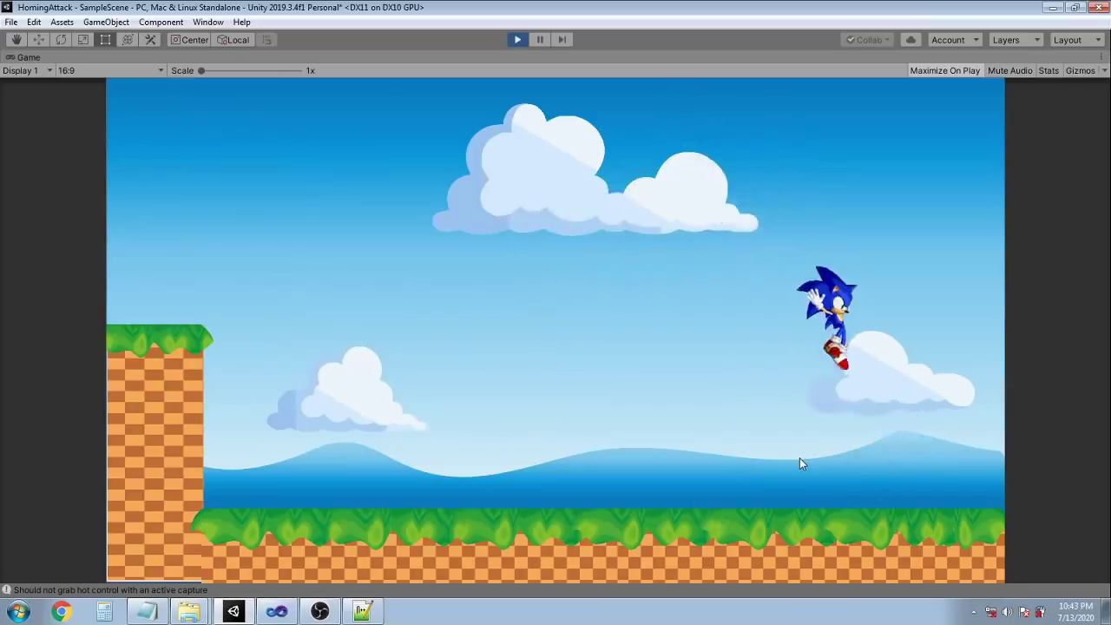